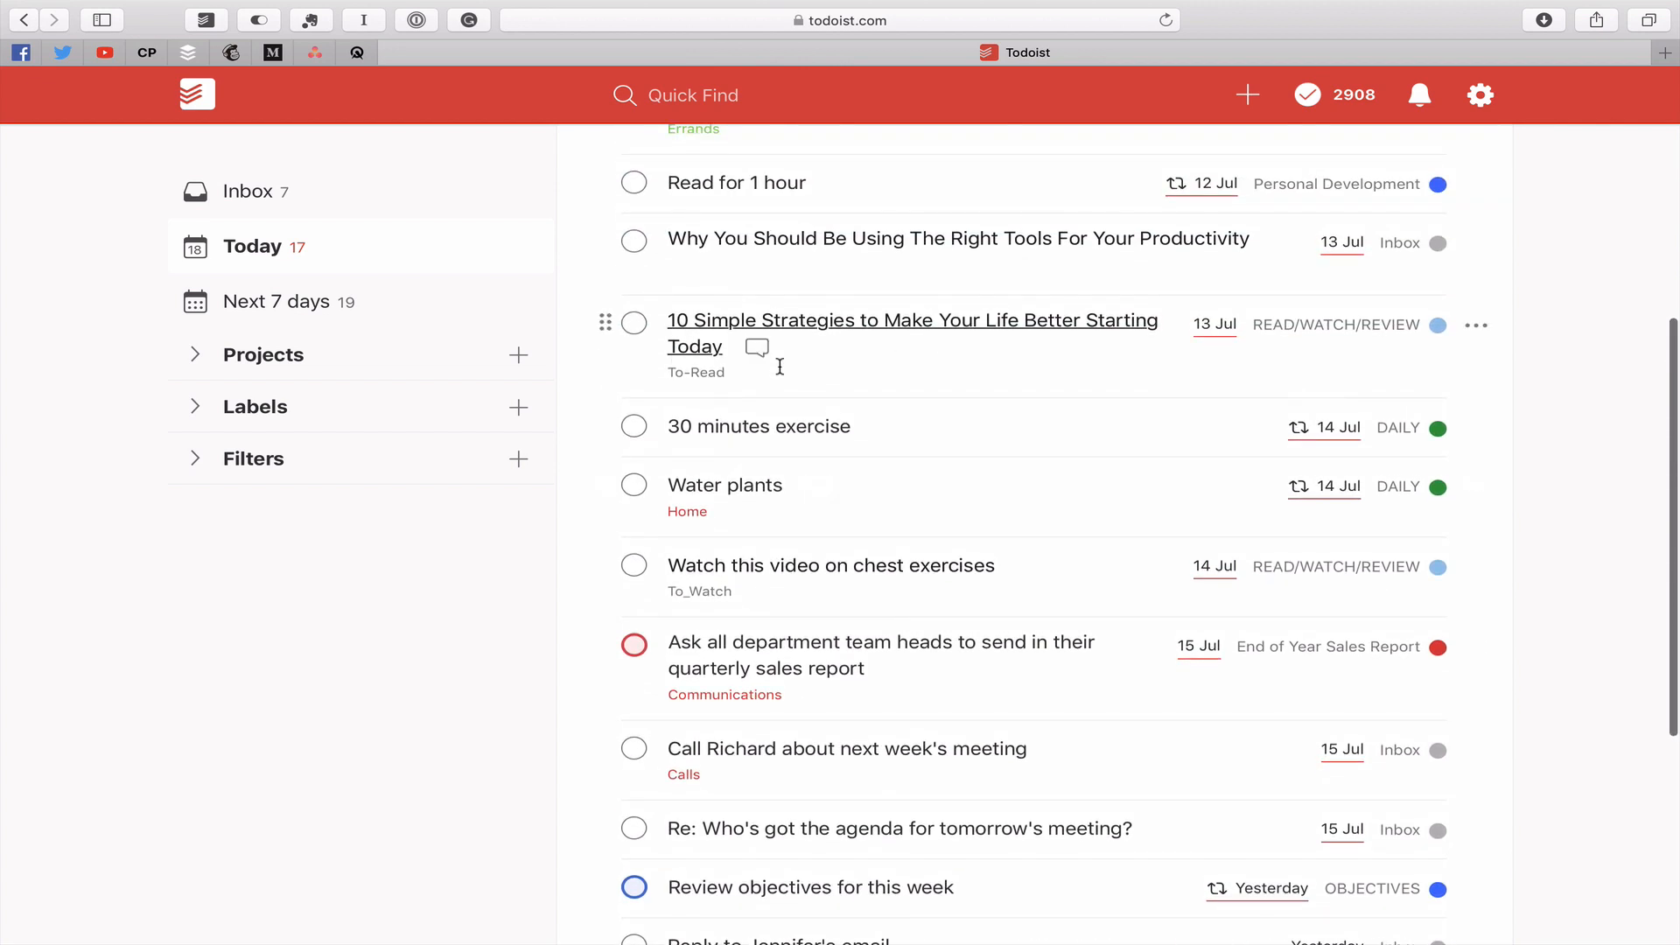
Step: Go to the Inbox and remove the due date from the call task about next week's meeting
scroll(780, 366, up, 6)
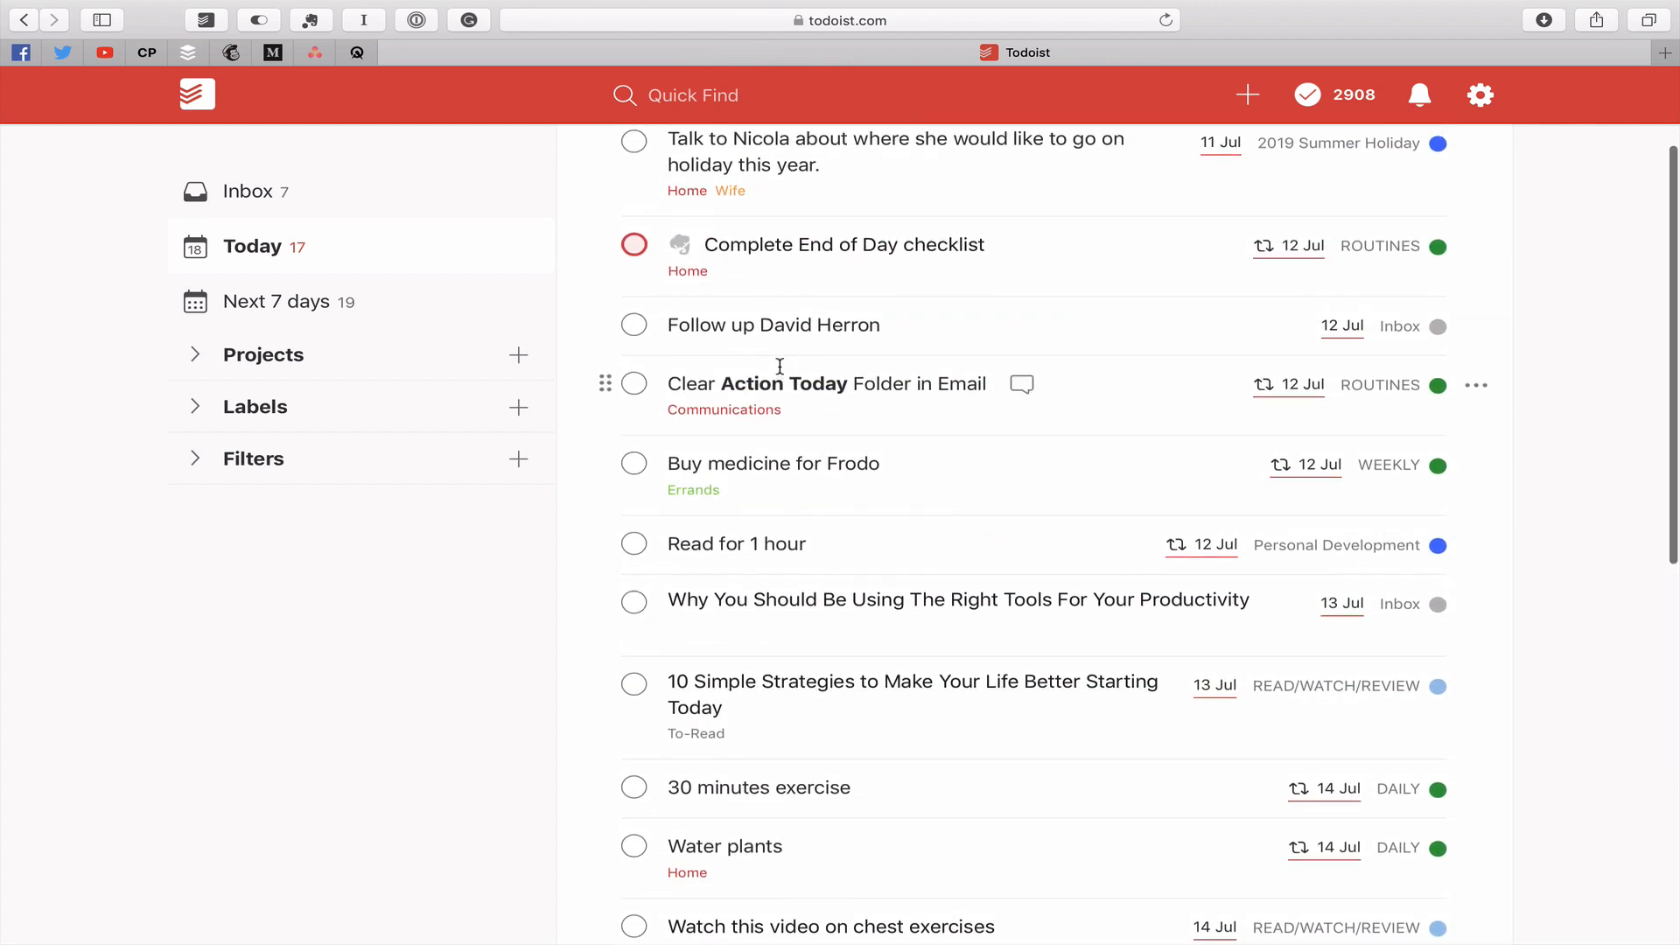
scroll(780, 366, up, 3)
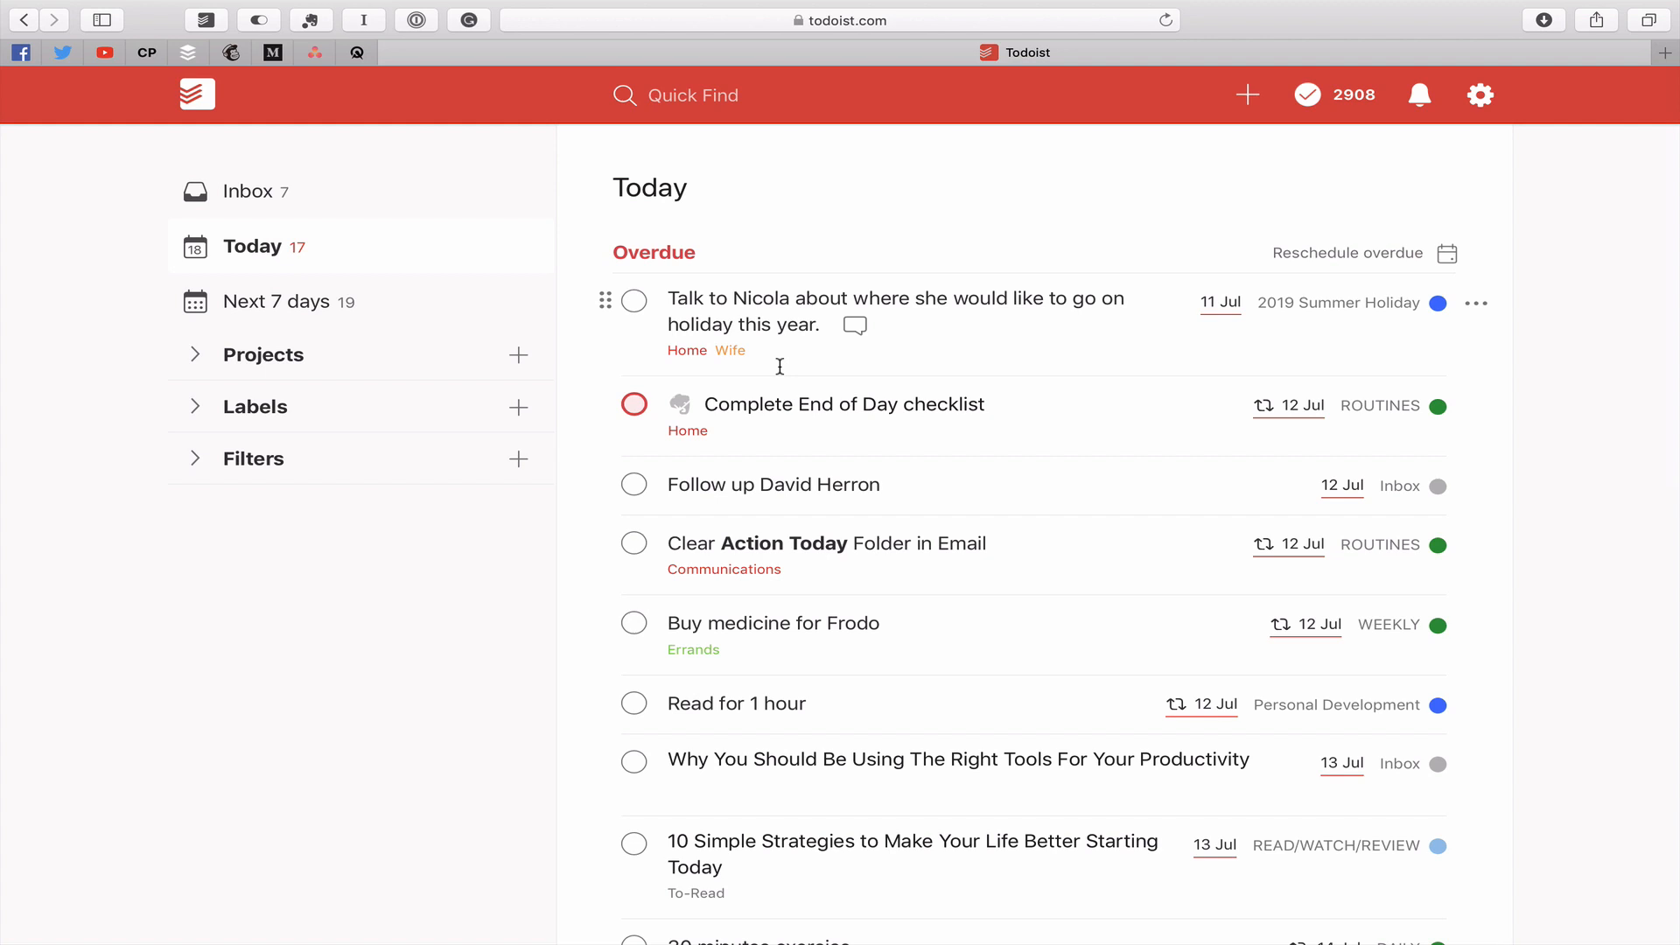
click(253, 200)
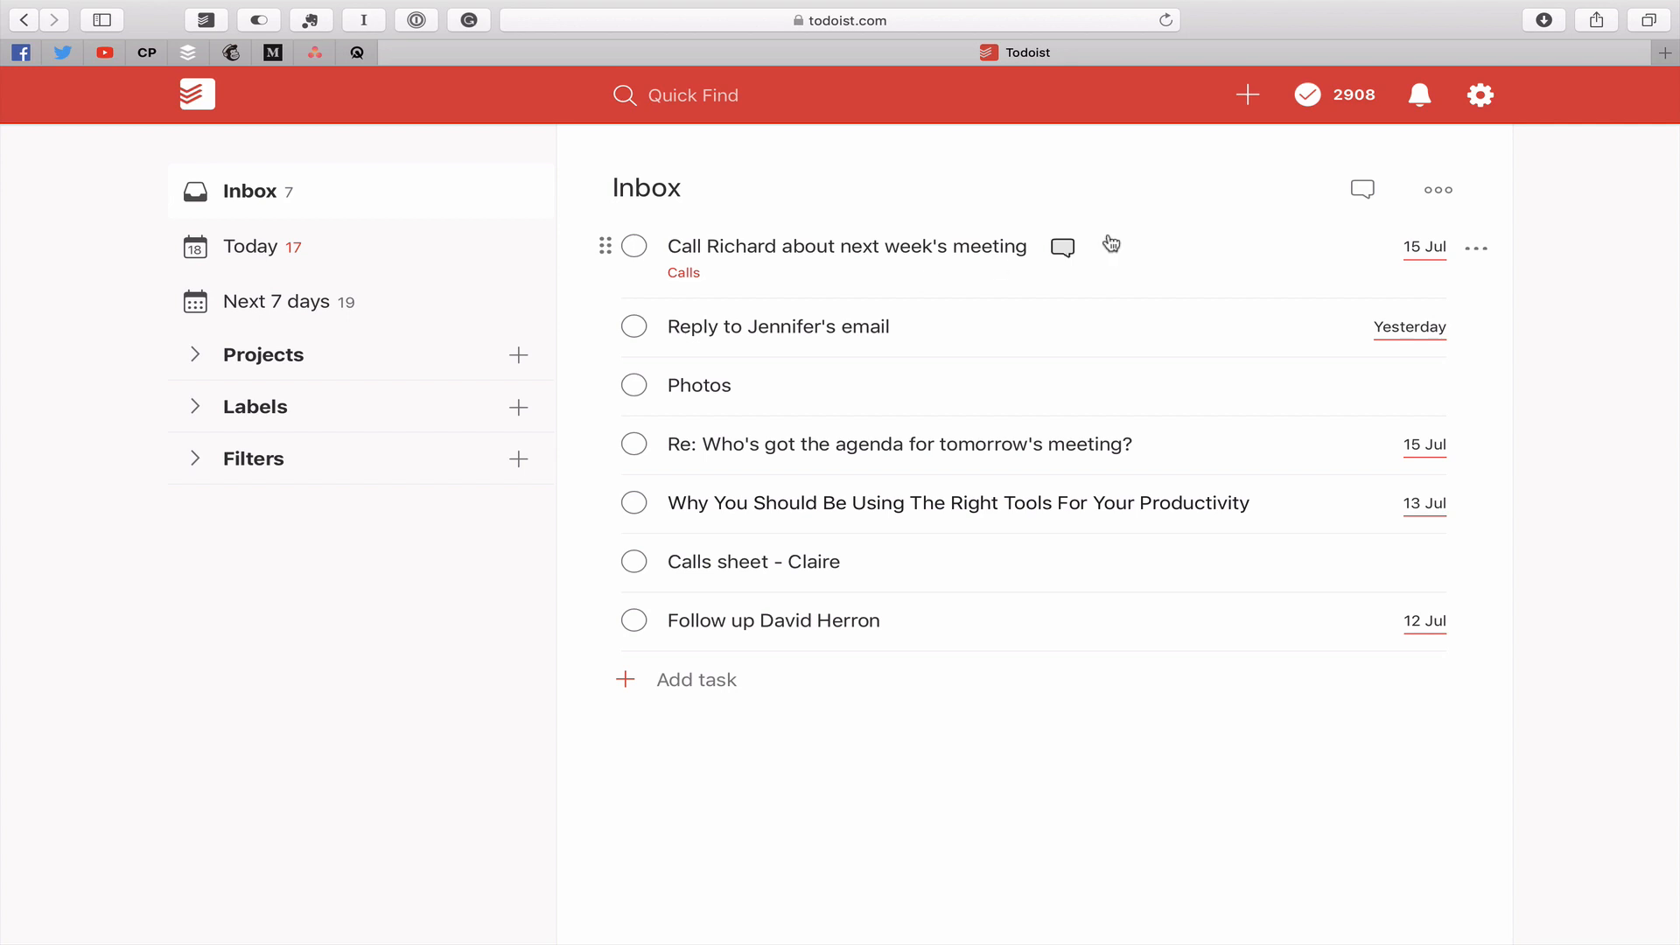
click(1474, 256)
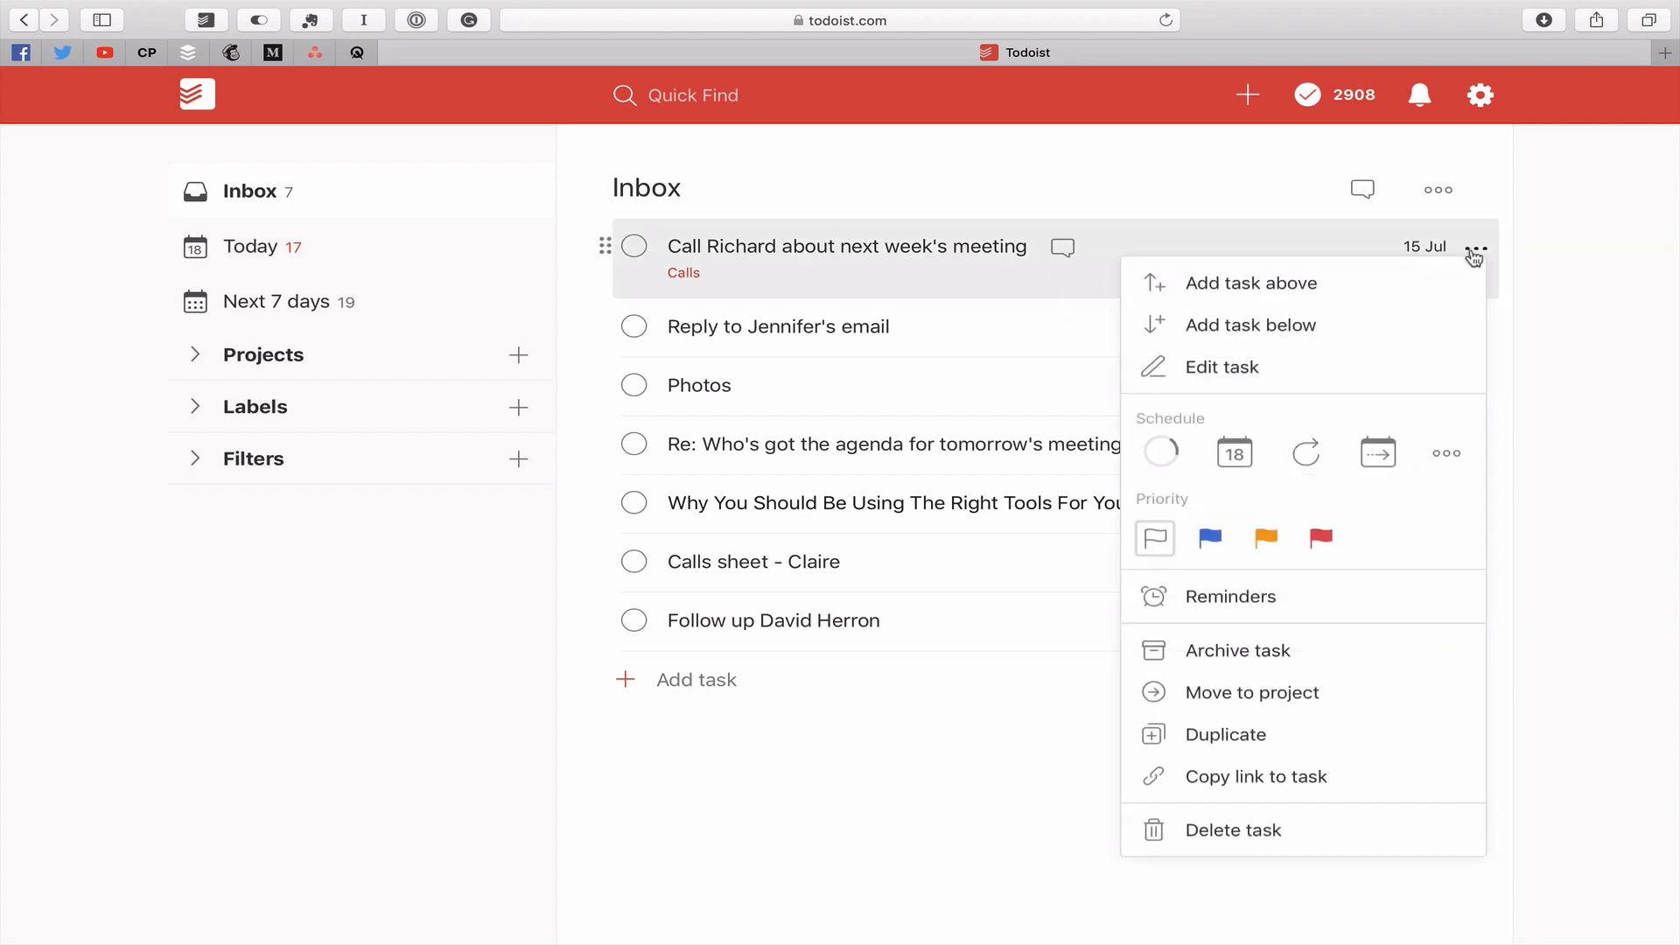
click(1447, 451)
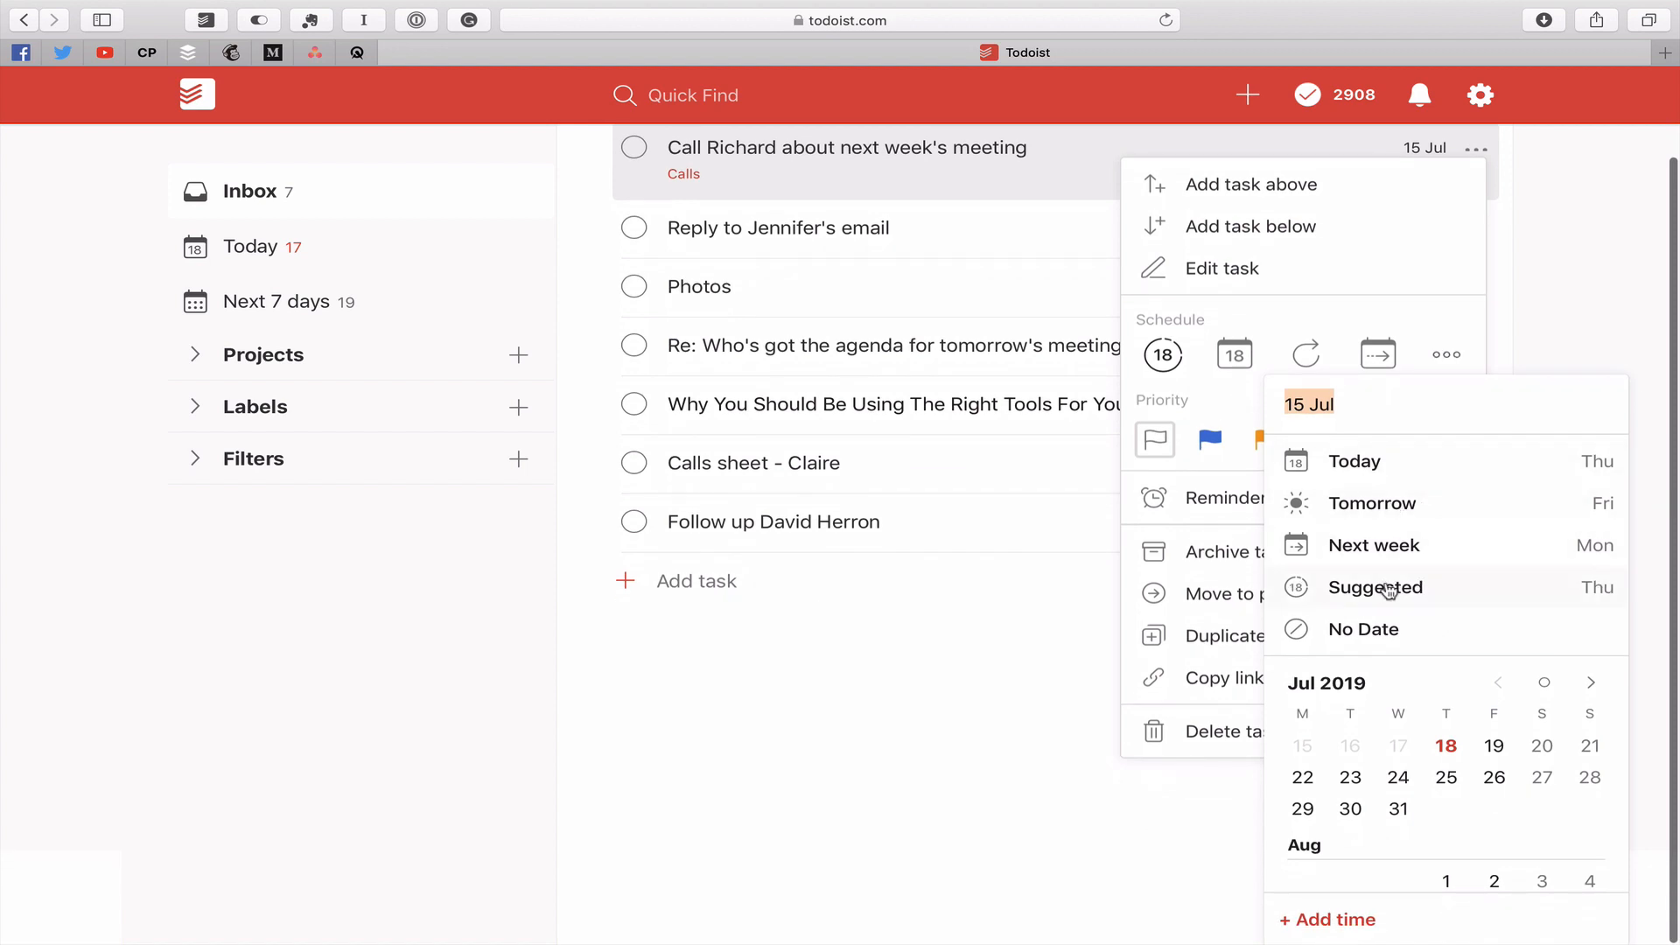
click(1372, 631)
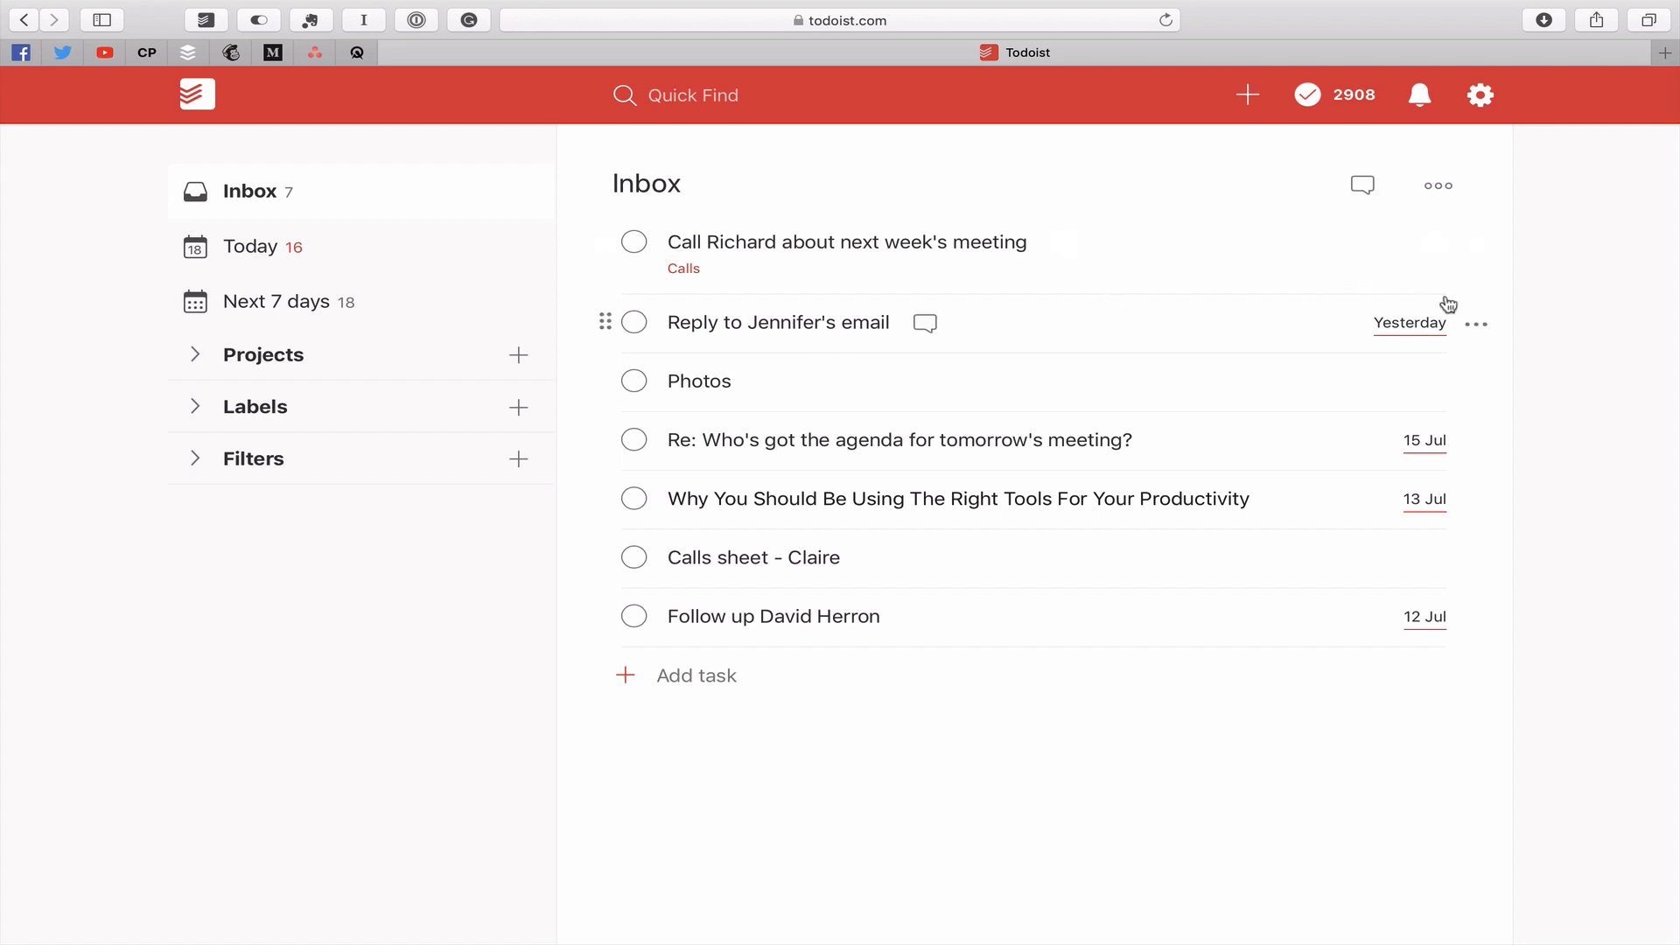
Step: Remove the due date from the email reply task in the Inbox and label it Email
click(1475, 325)
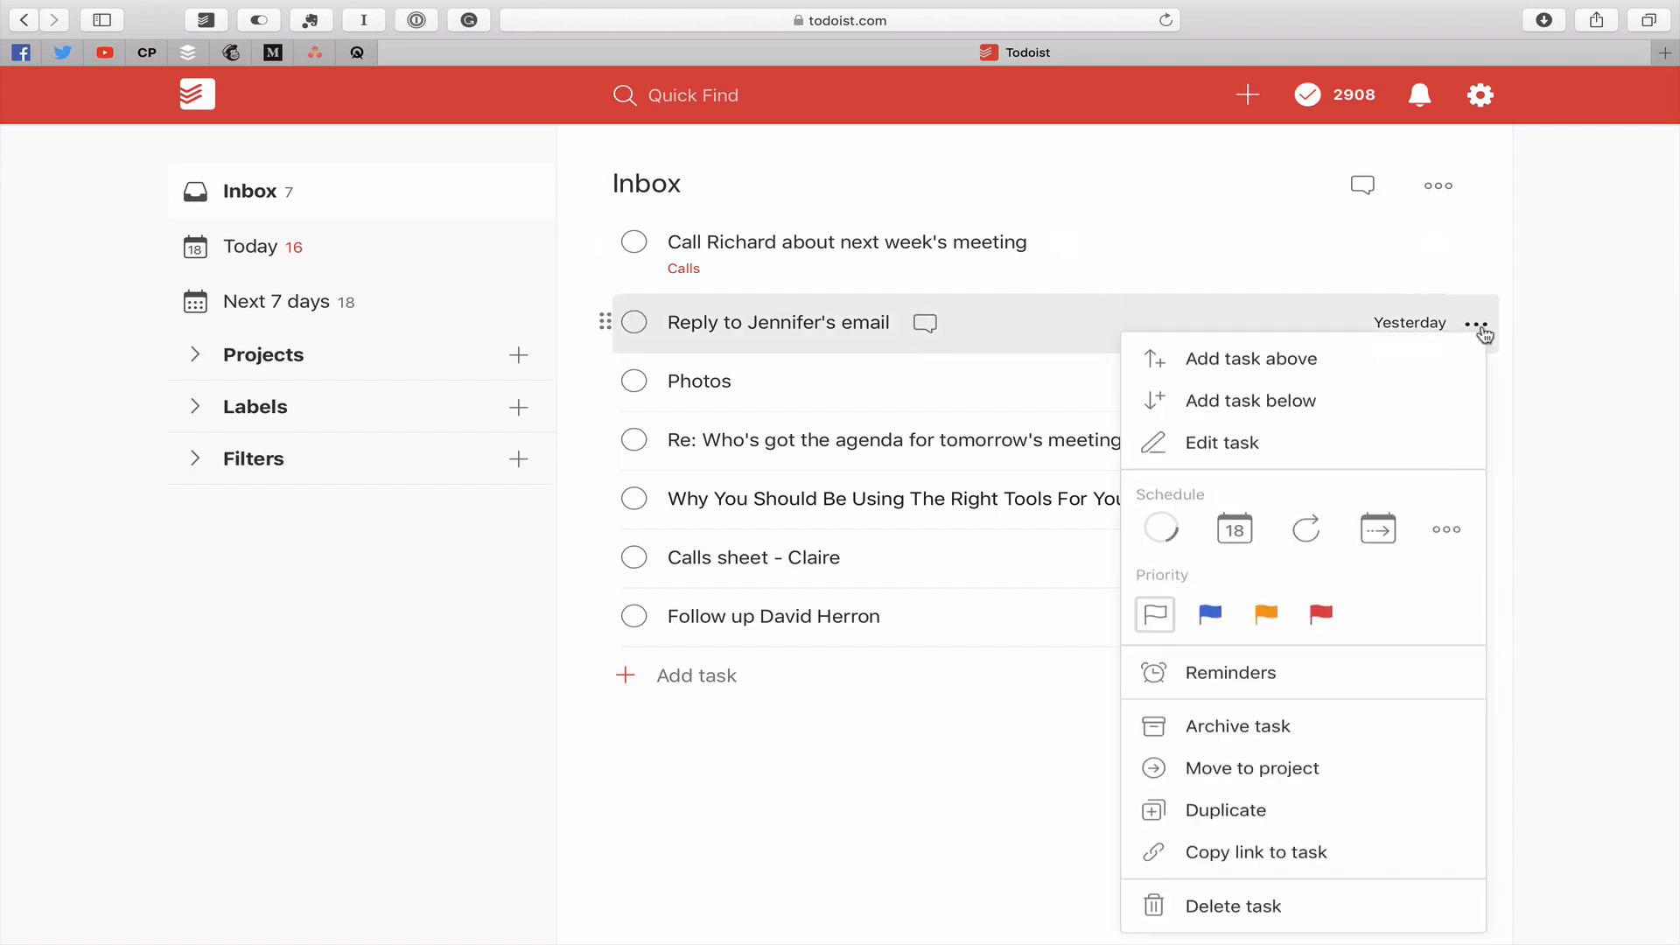
click(1430, 528)
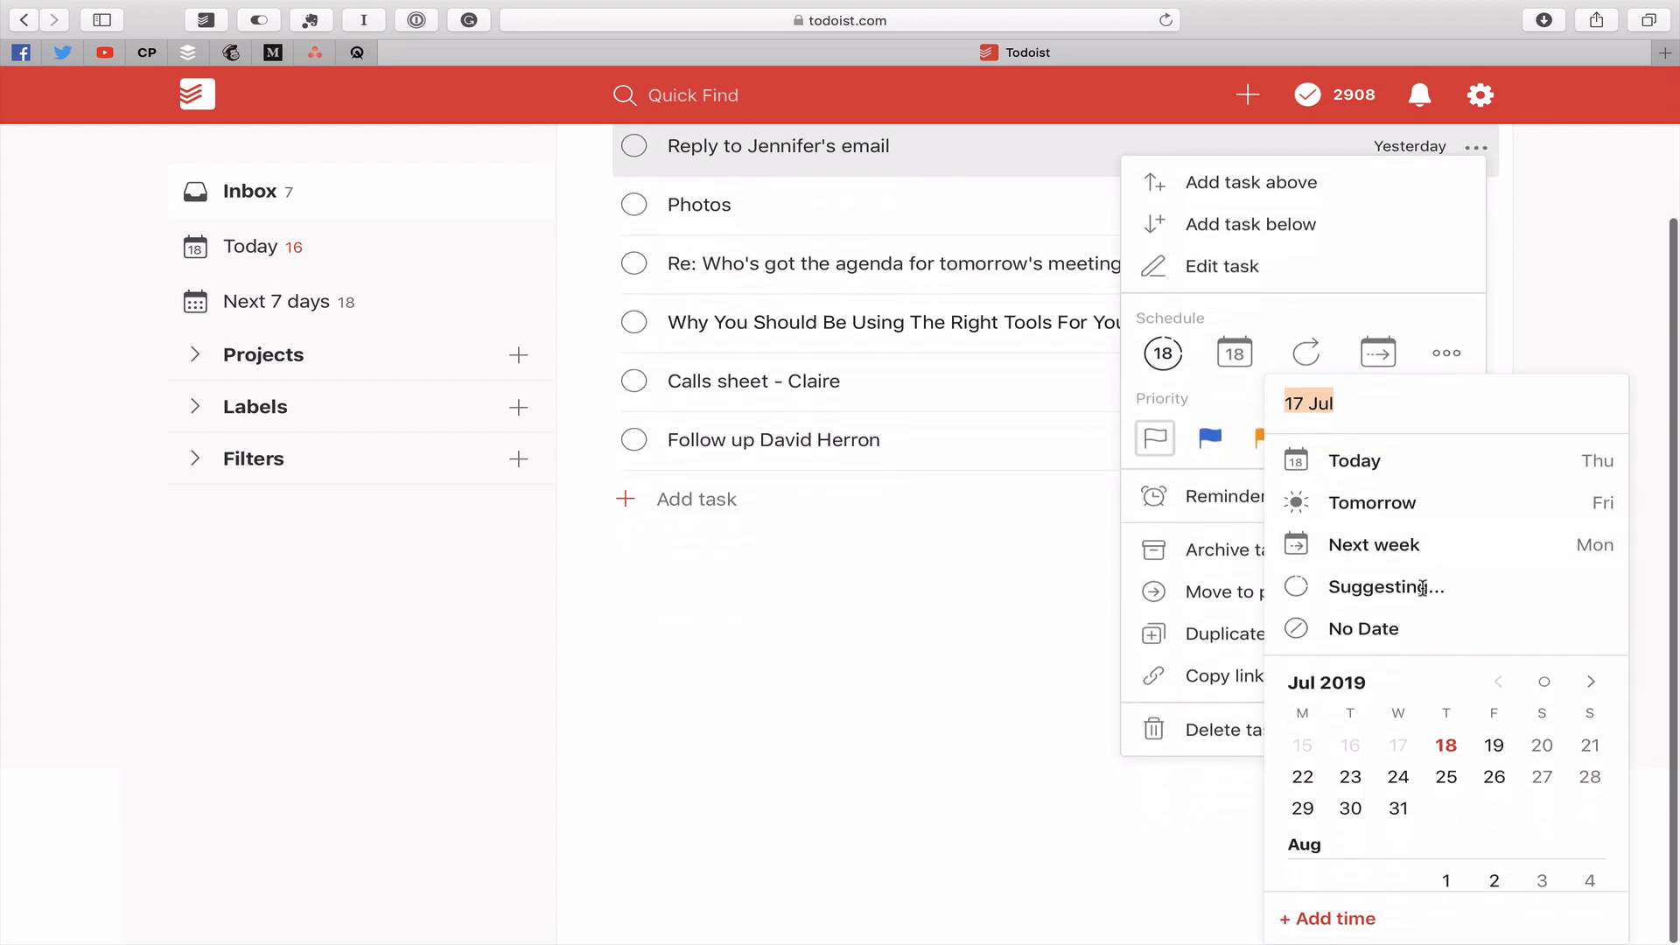
click(1379, 629)
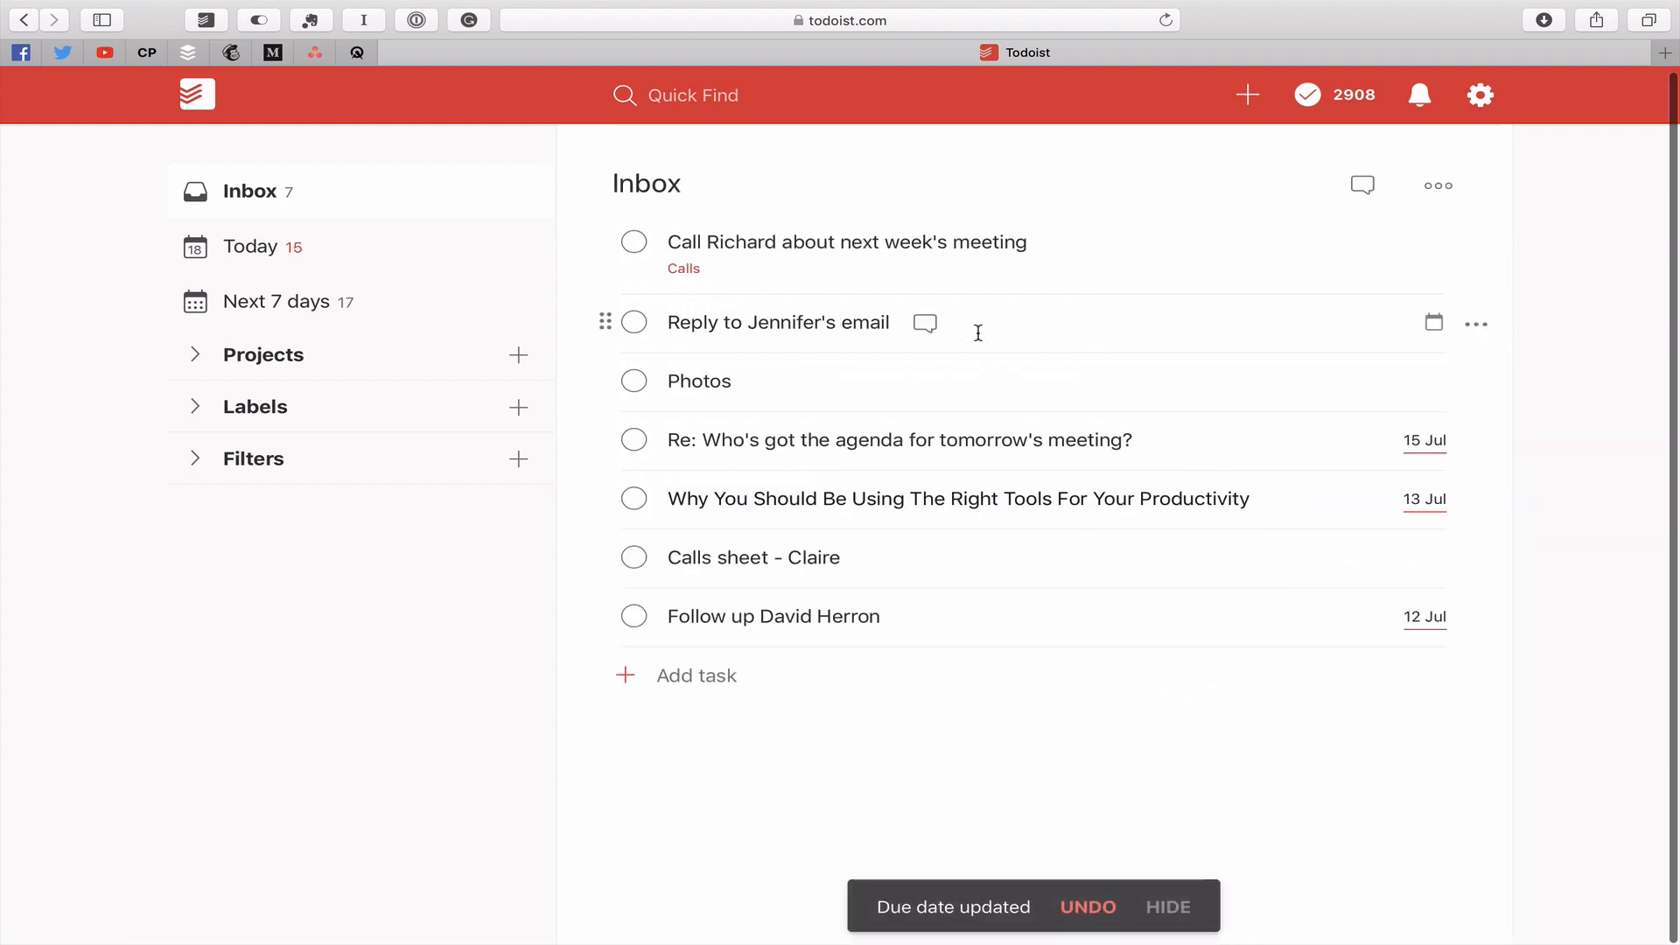
click(1051, 323)
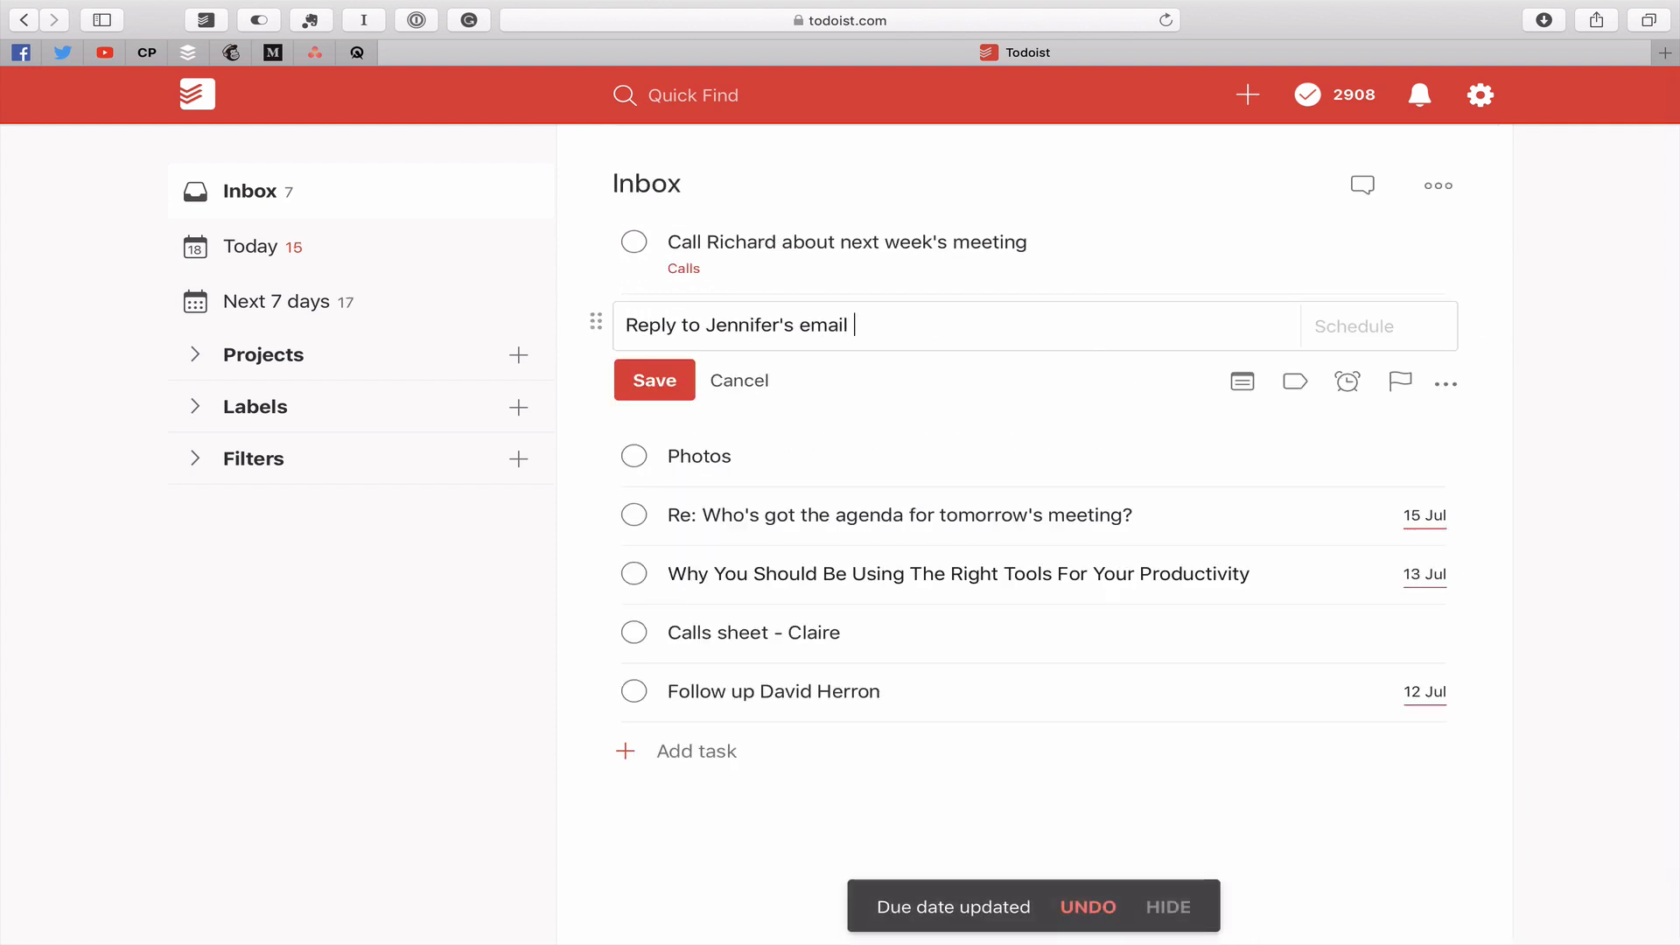
text(@em)
key(Return)
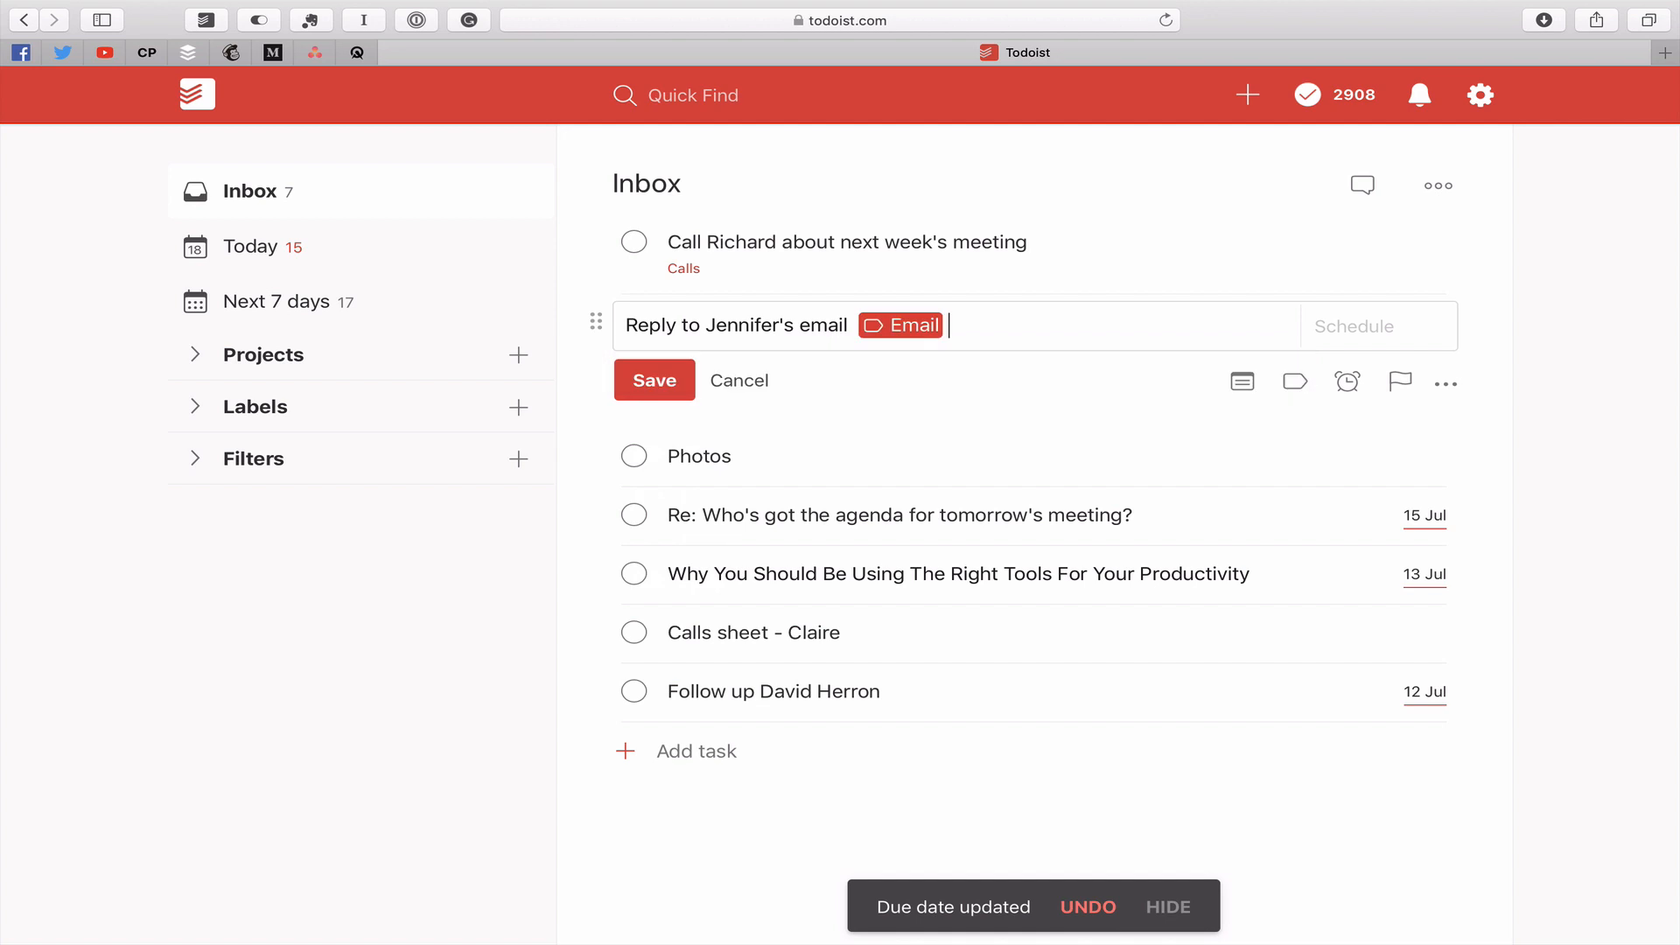
click(655, 380)
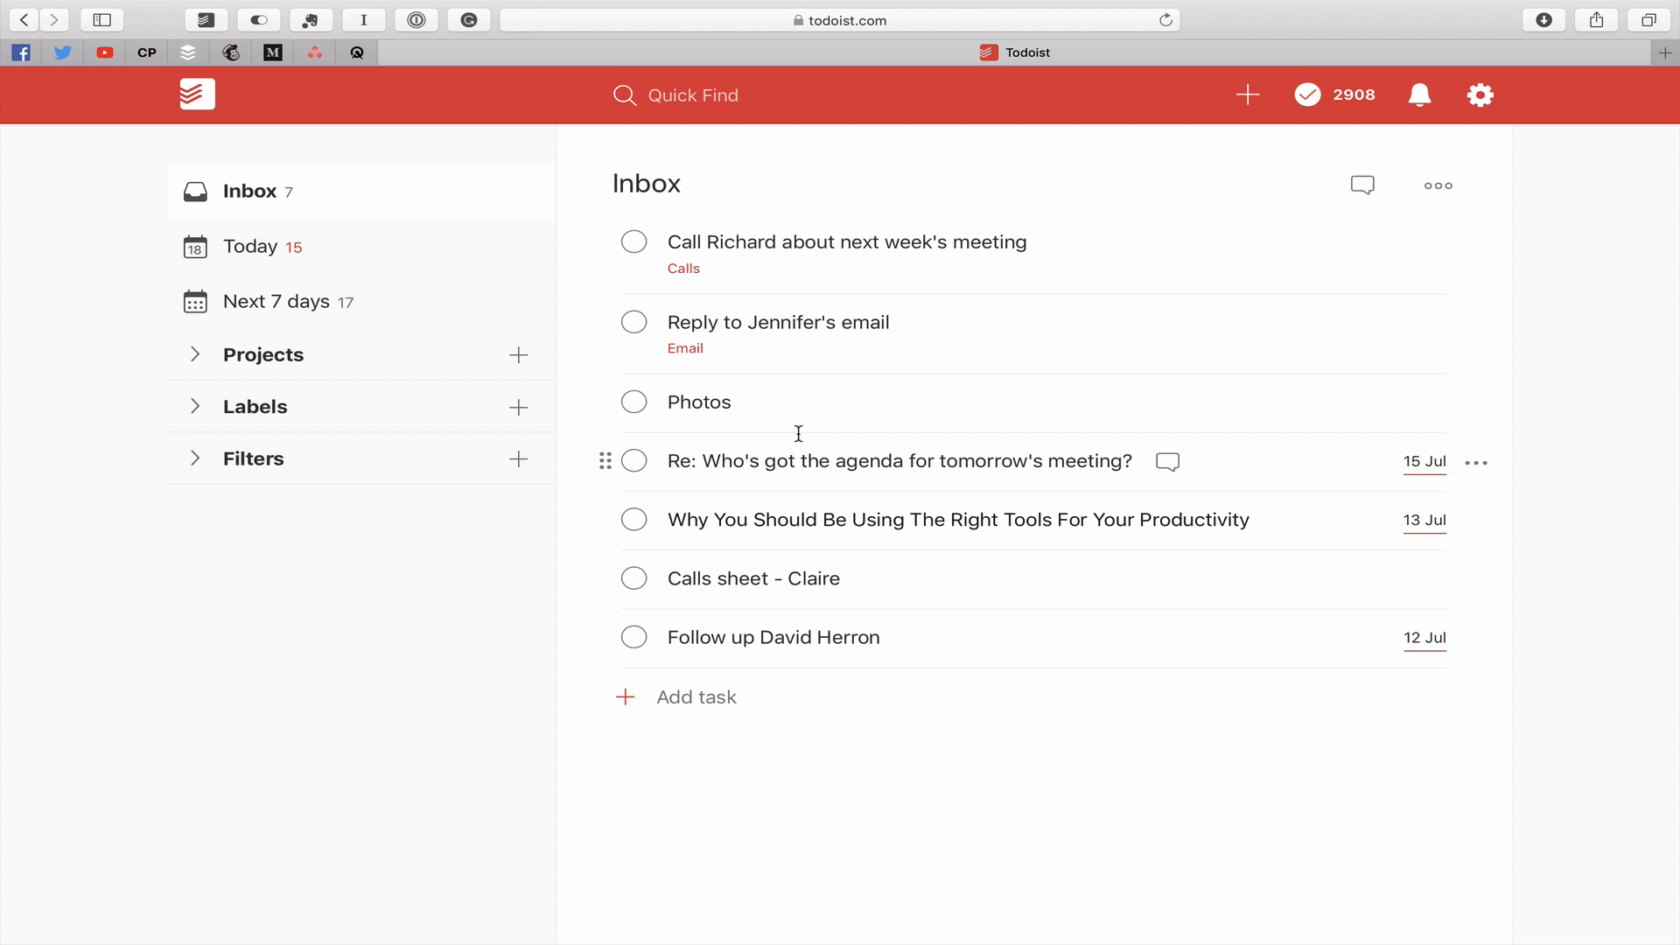
Step: Complete the "Photos" task and the "Re: Who's got the agenda for tomorrow's meeting?" task
click(634, 401)
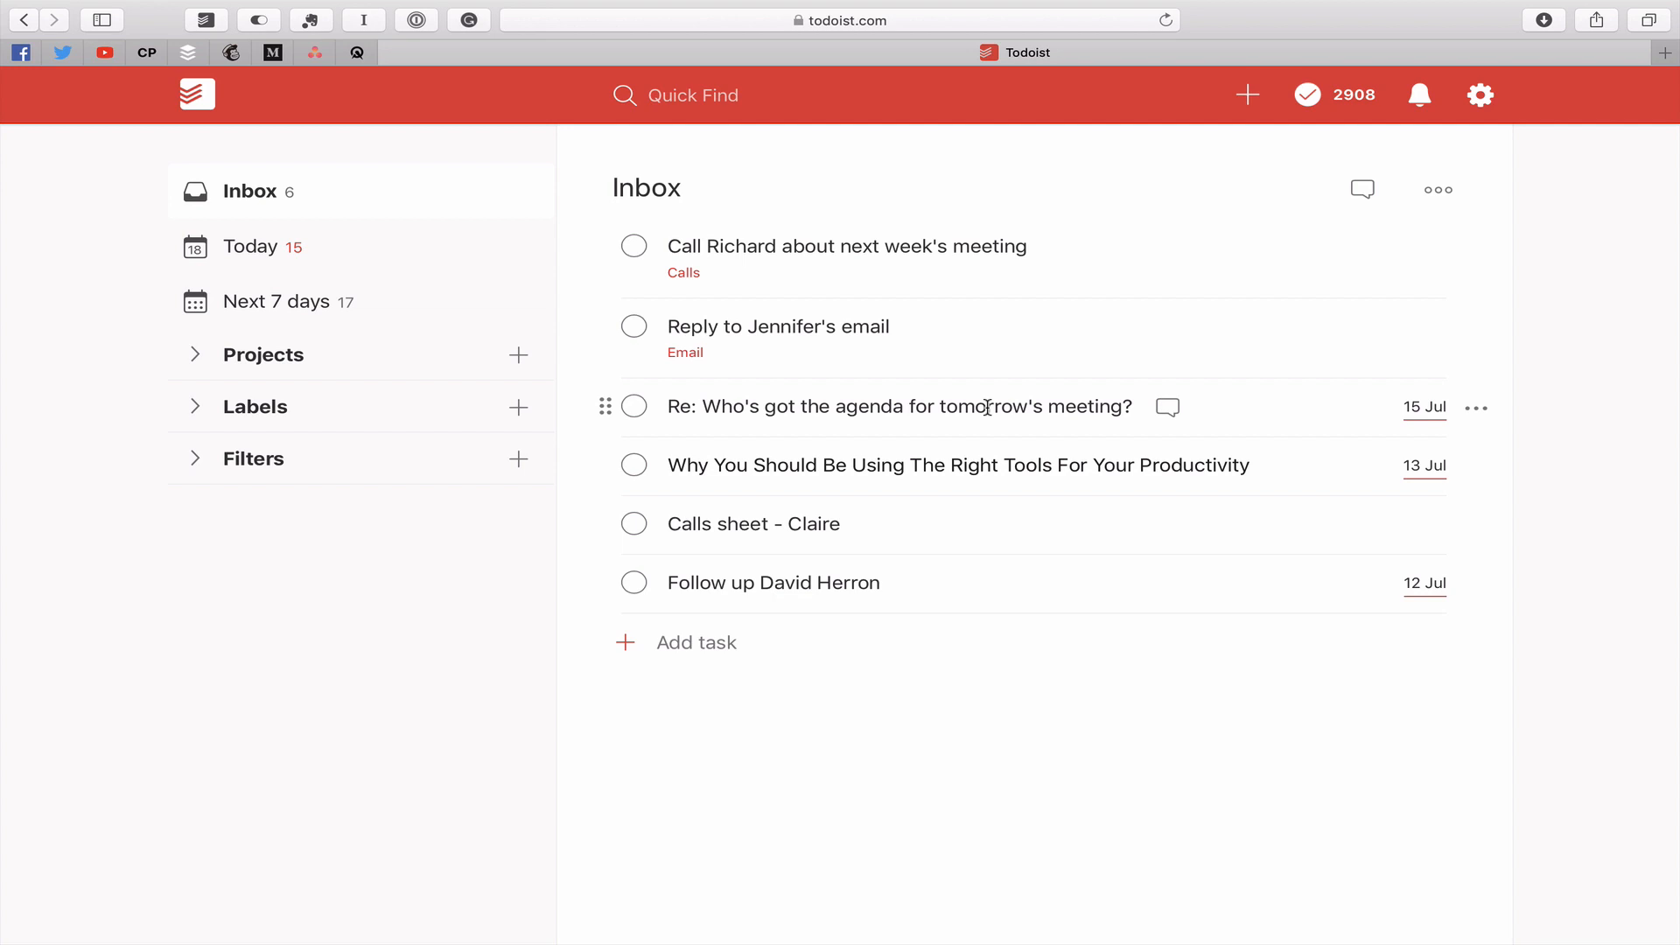
mouse_move(1422, 409)
click(634, 406)
mouse_move(1021, 417)
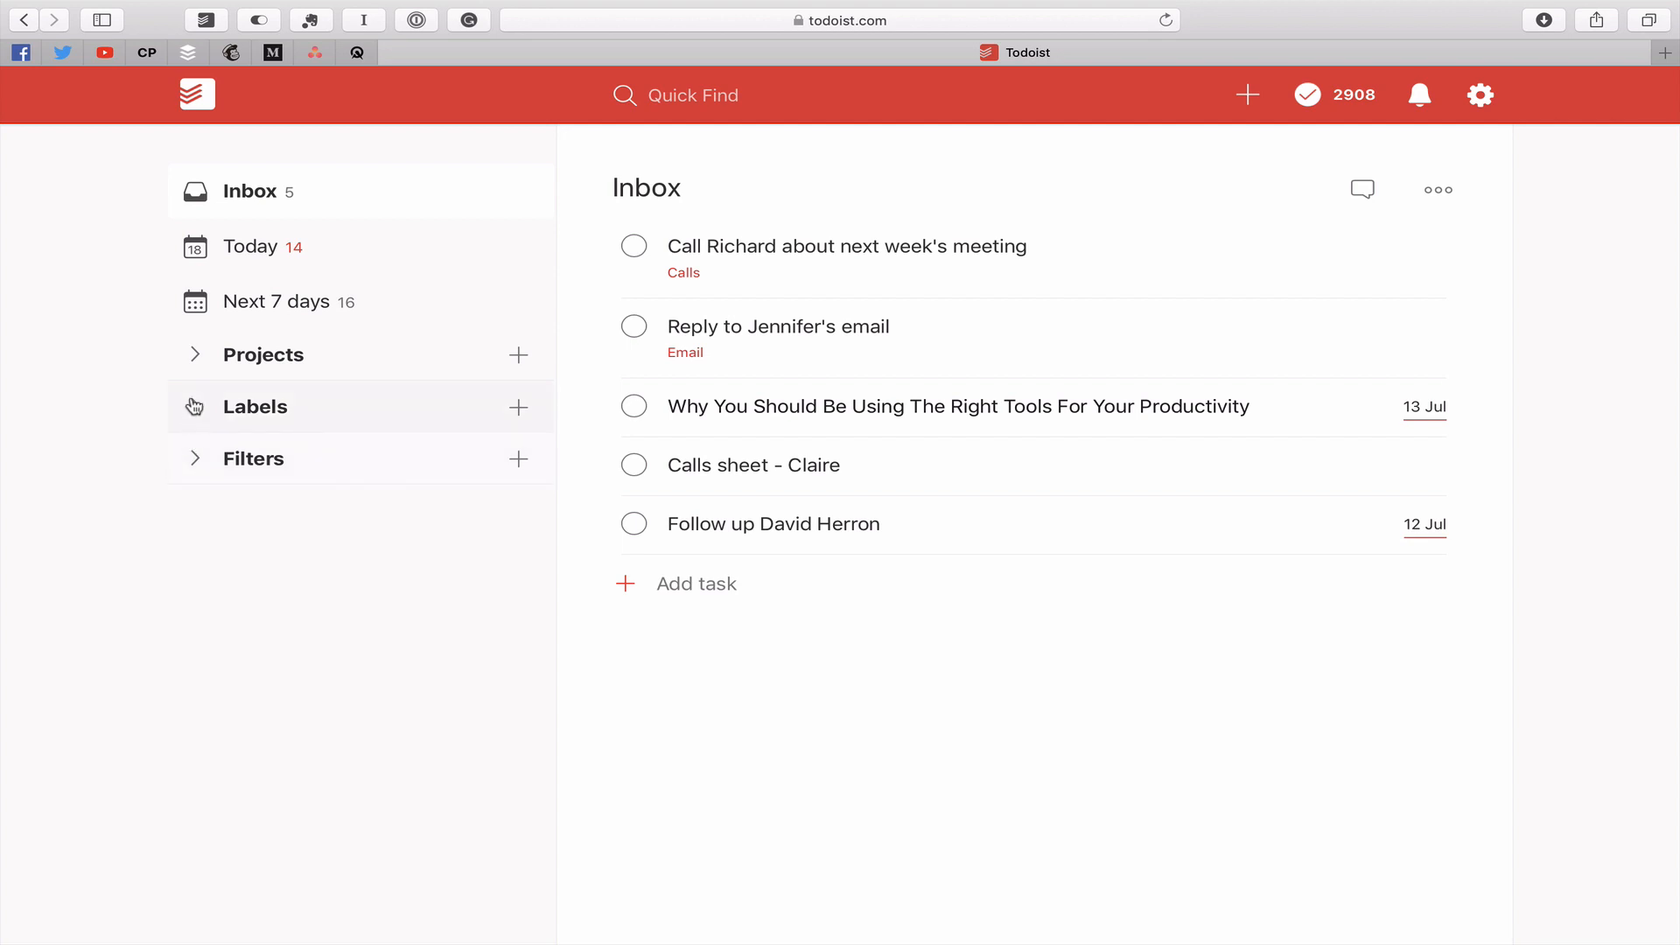
Step: Expand the project list and remove the due date from the "Why You Should Be Using The Right Tools For Your Productivity" task
click(197, 356)
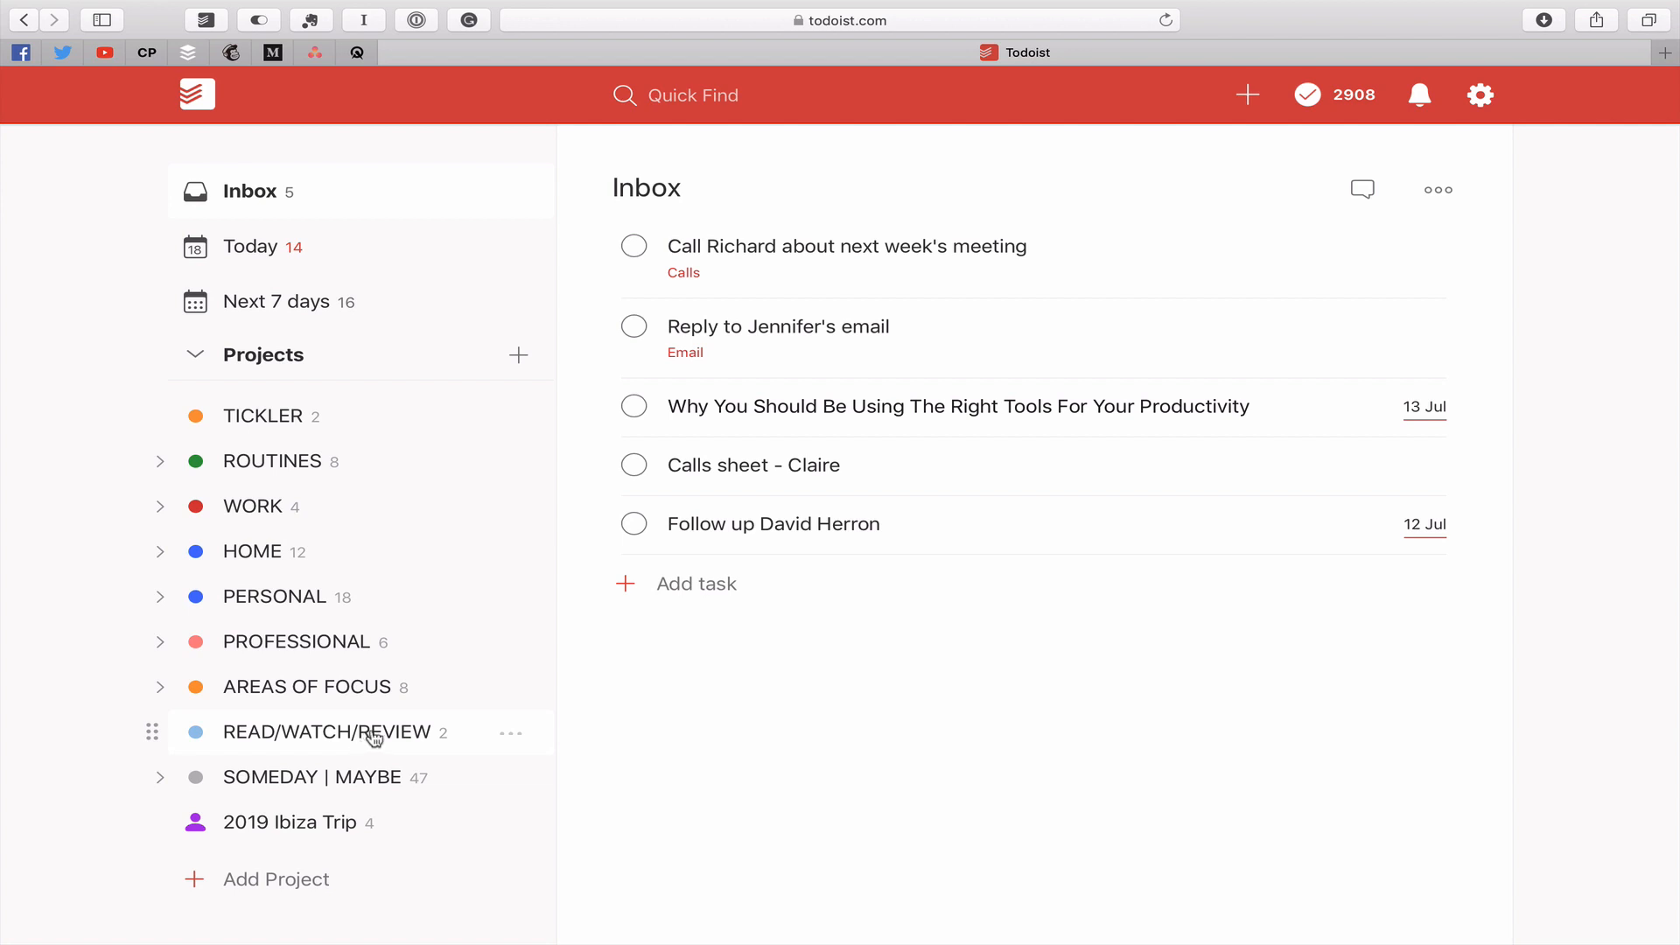
click(1480, 408)
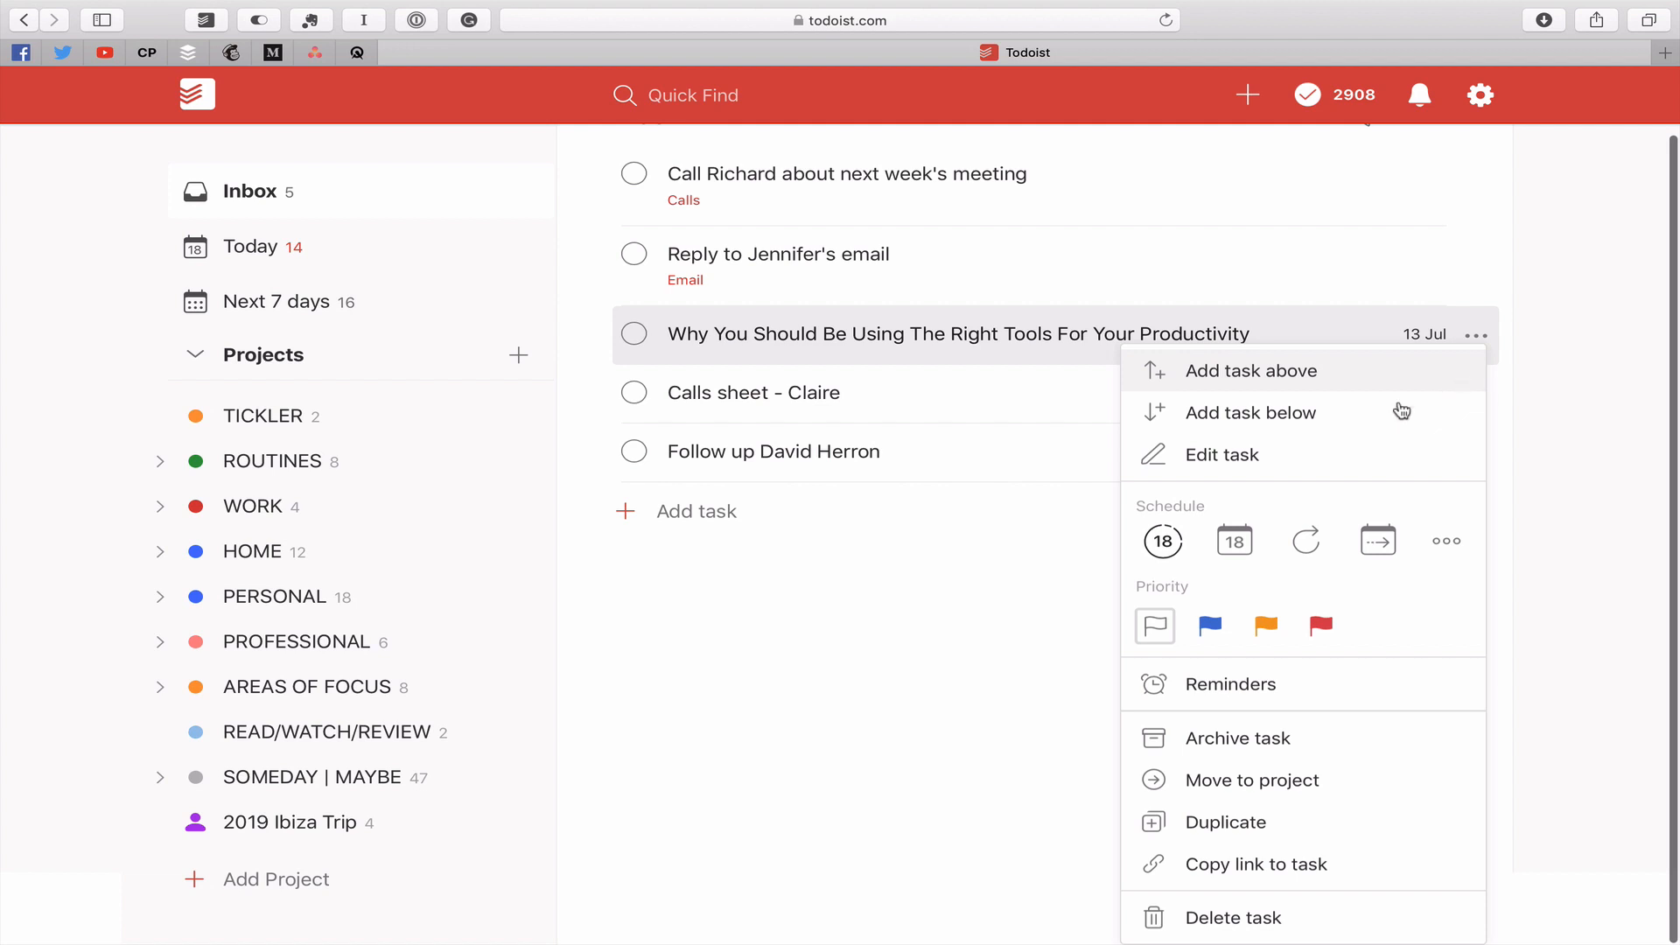
click(1445, 539)
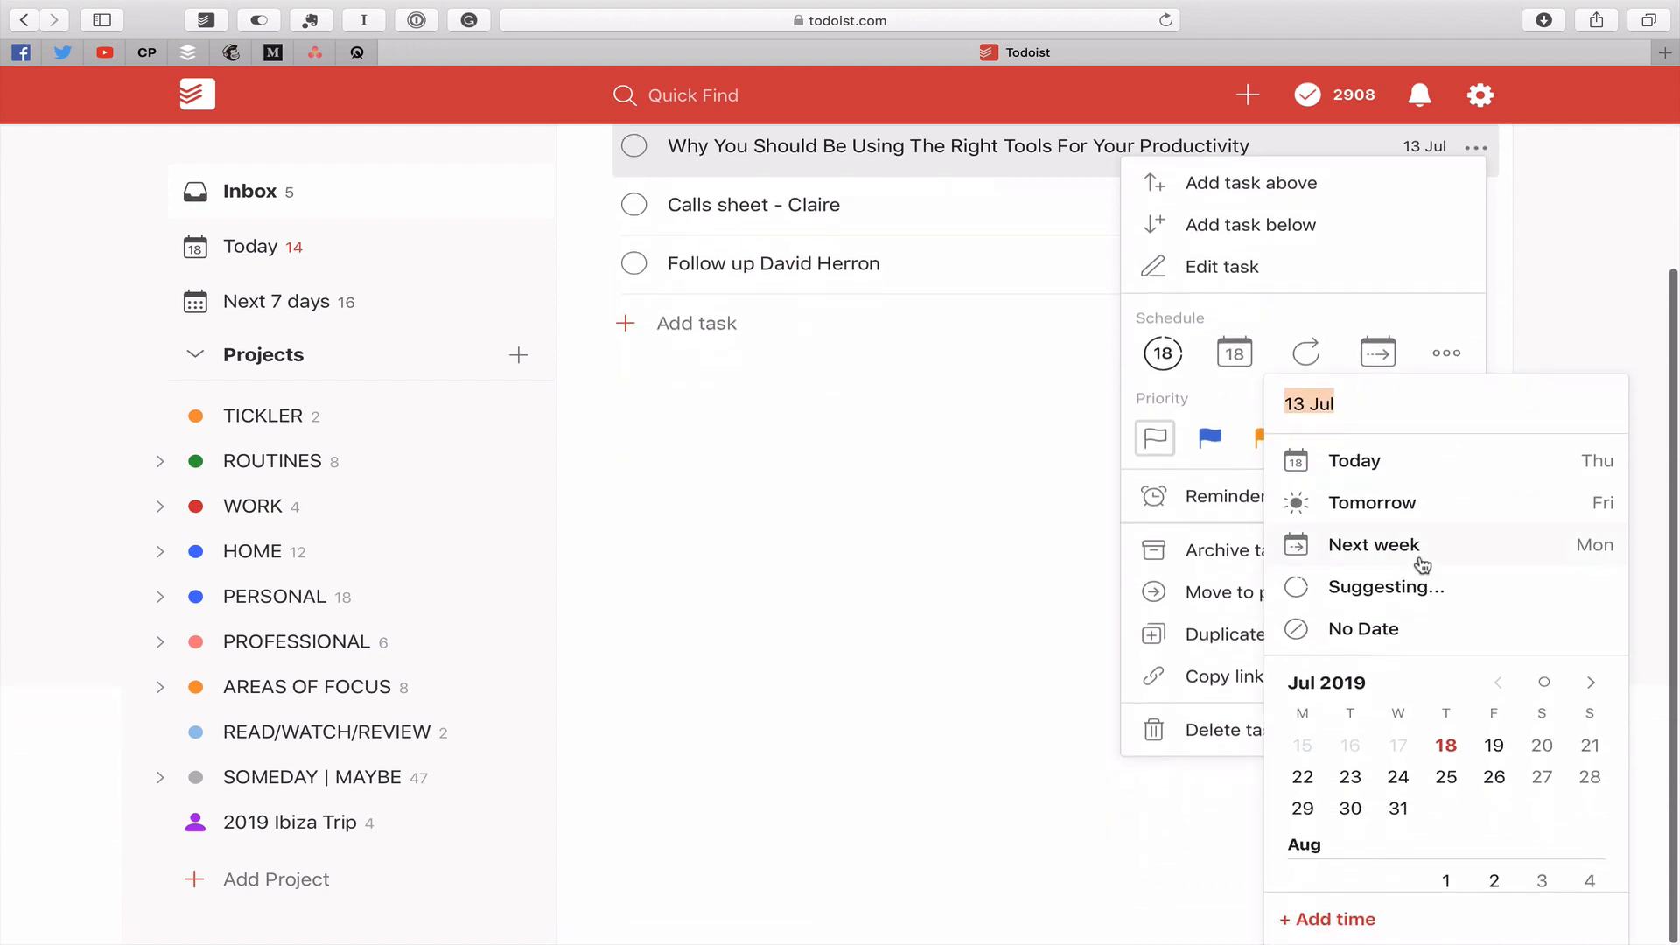
click(1396, 630)
Step: Label the "Why You Should Be Using The Right Tools For Your Productivity" task To_Watch and move it to the READ/WATCH/REVIEW project
click(1329, 399)
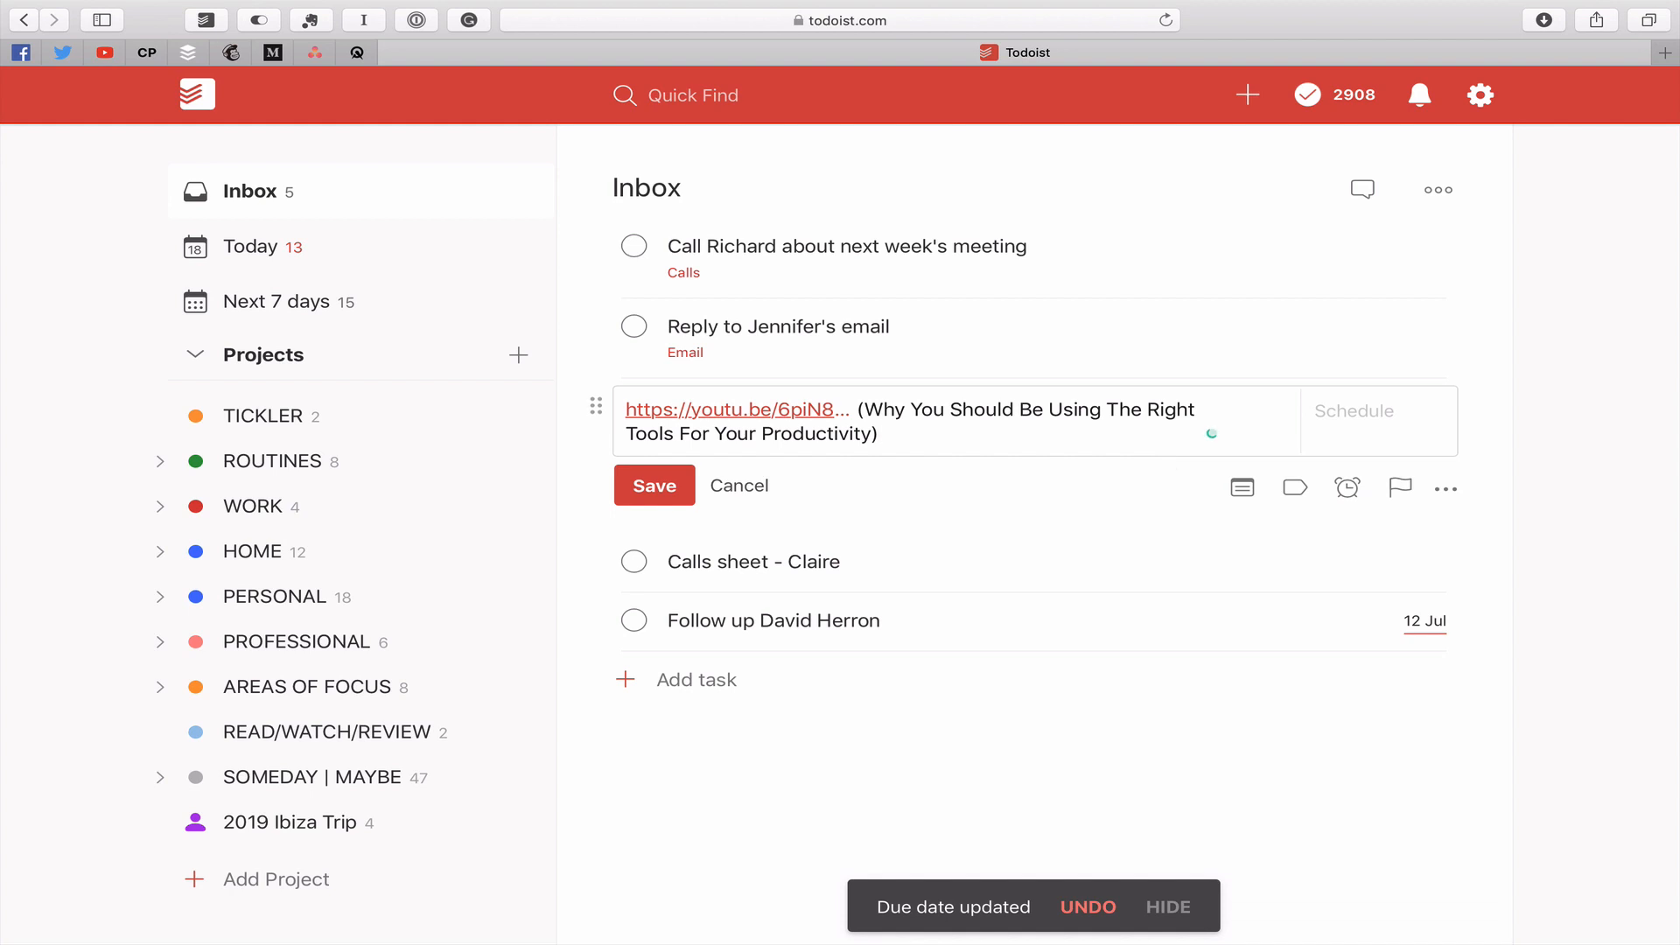
text(@to)
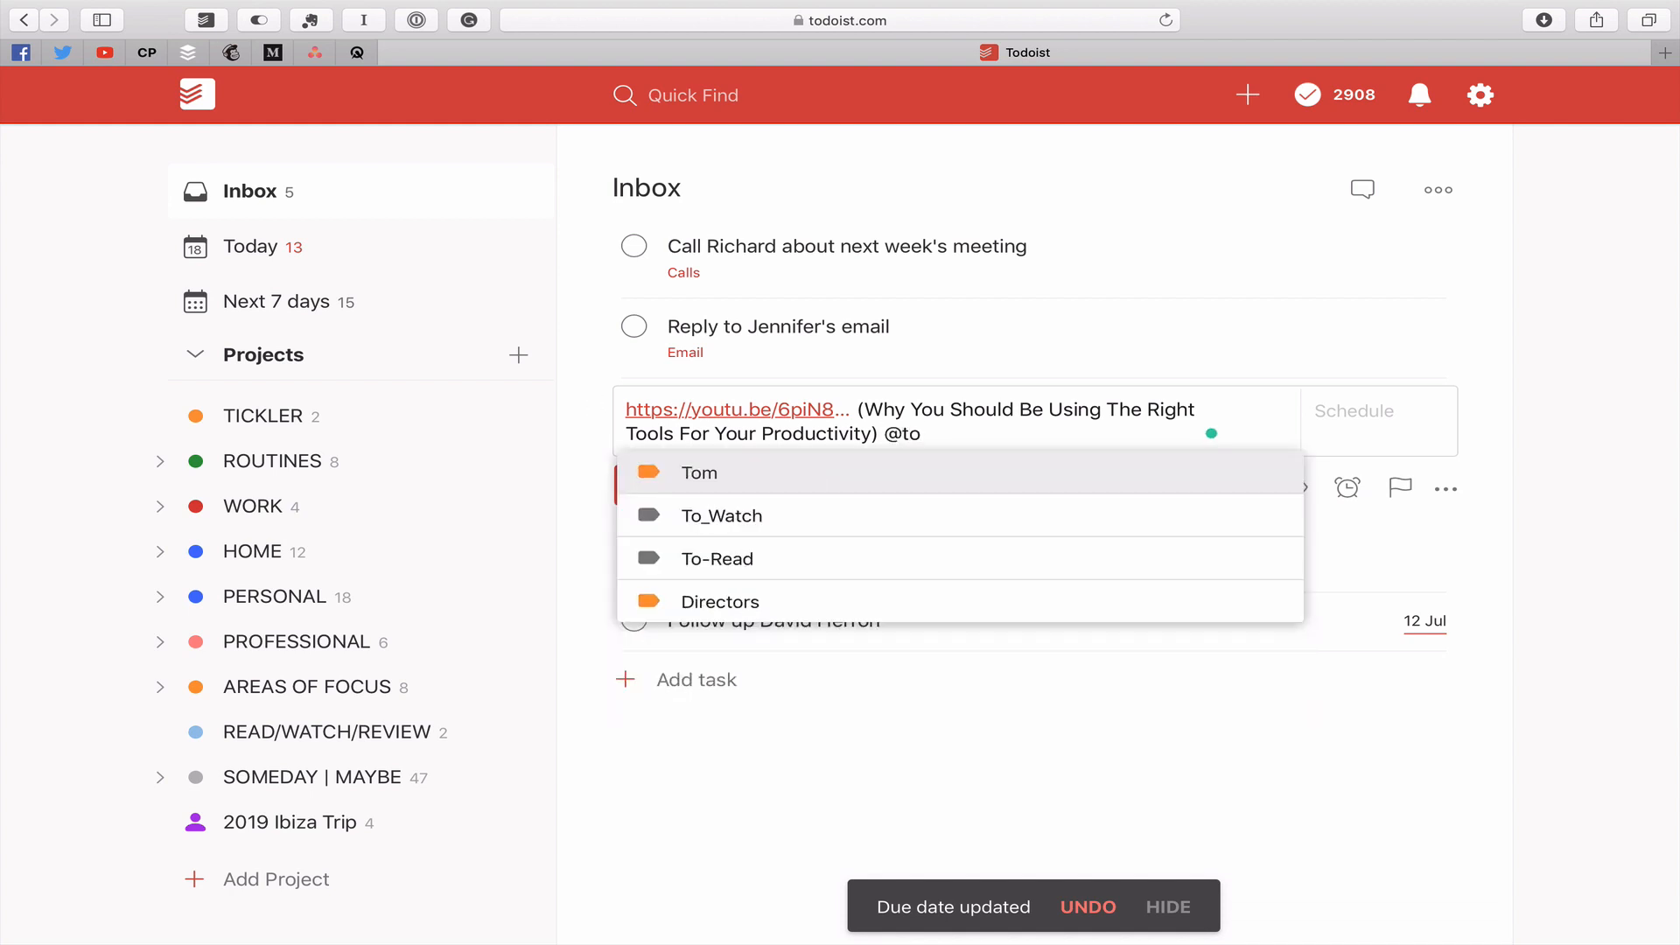
key(Down)
key(Return)
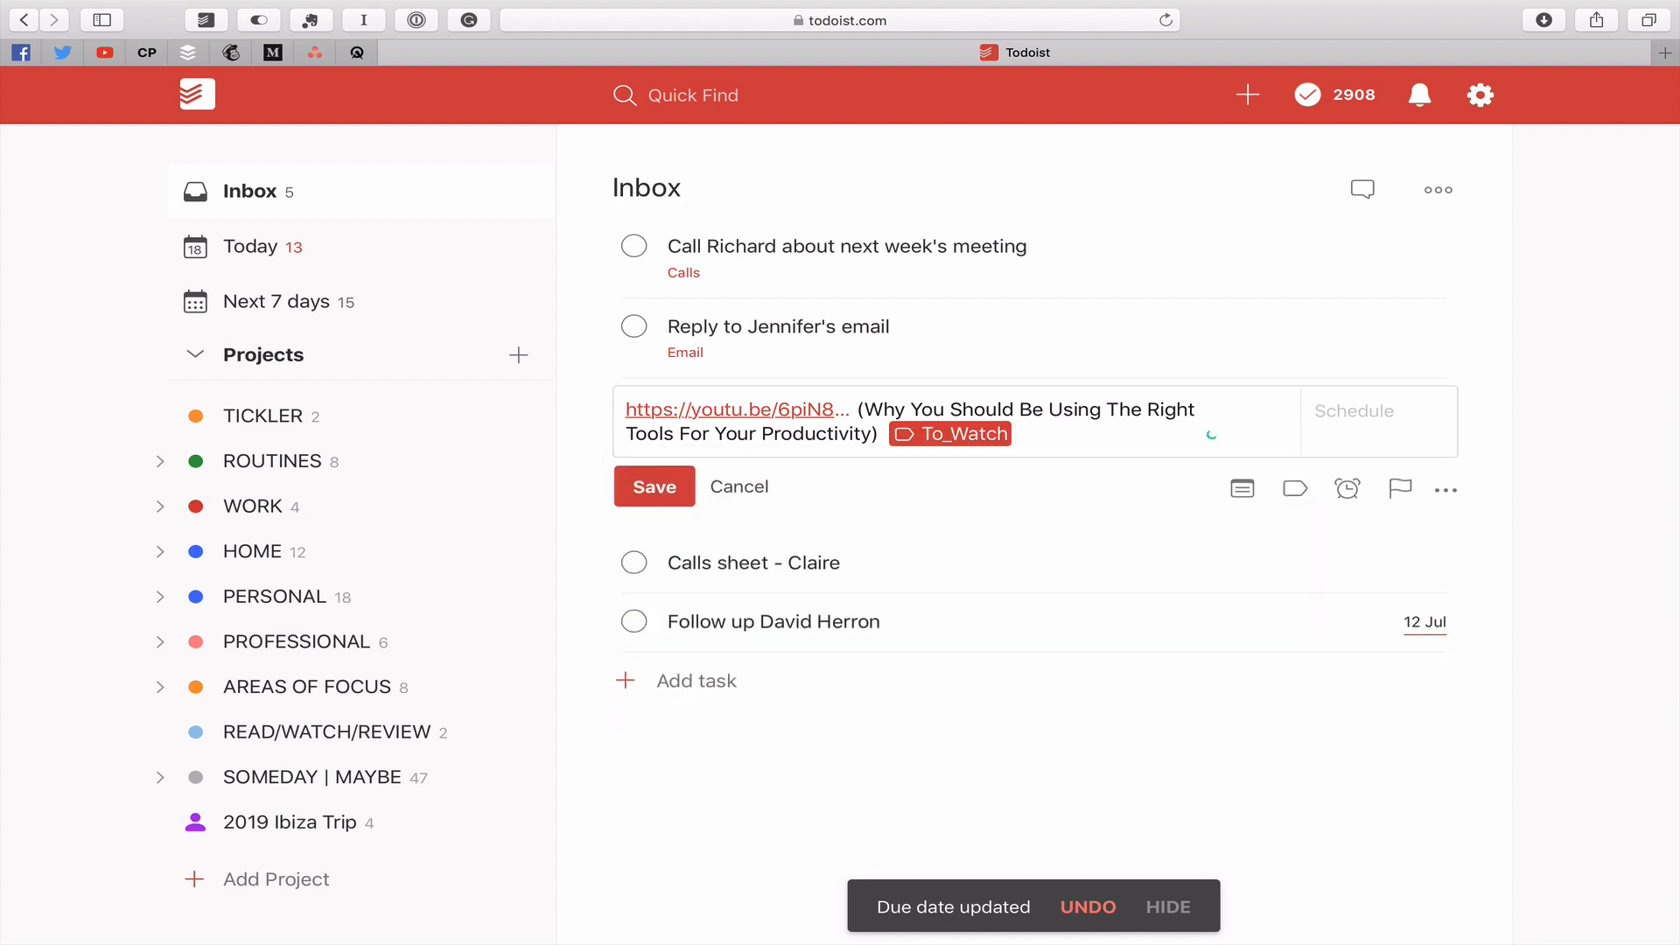
text(#)
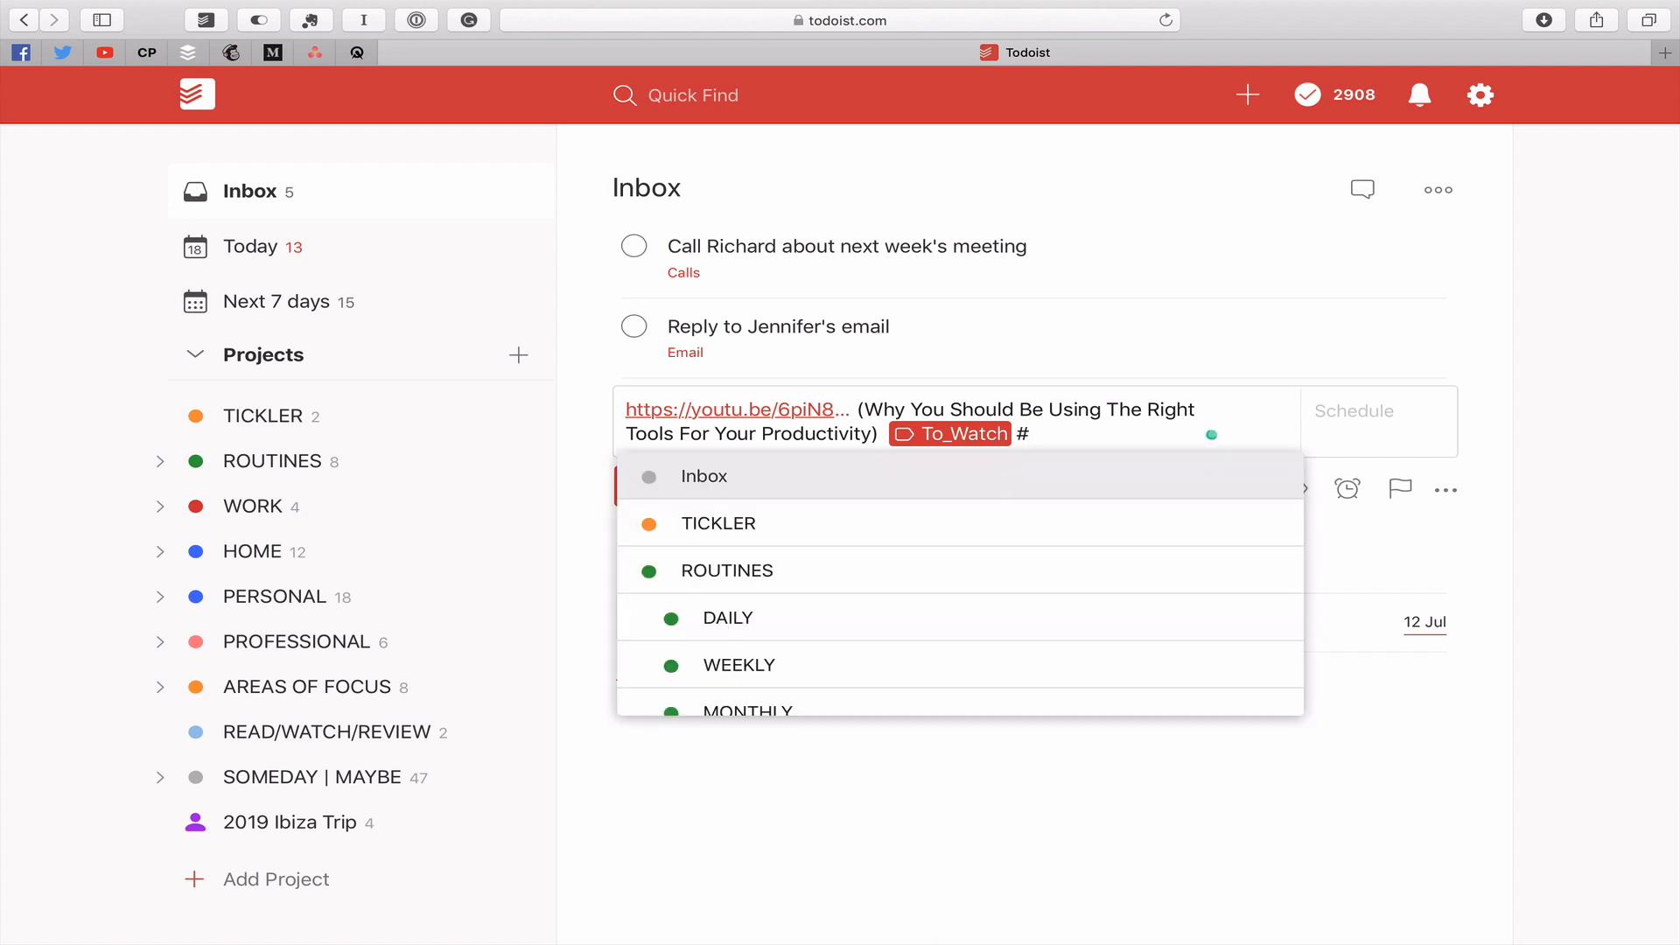
text(re)
key(Down)
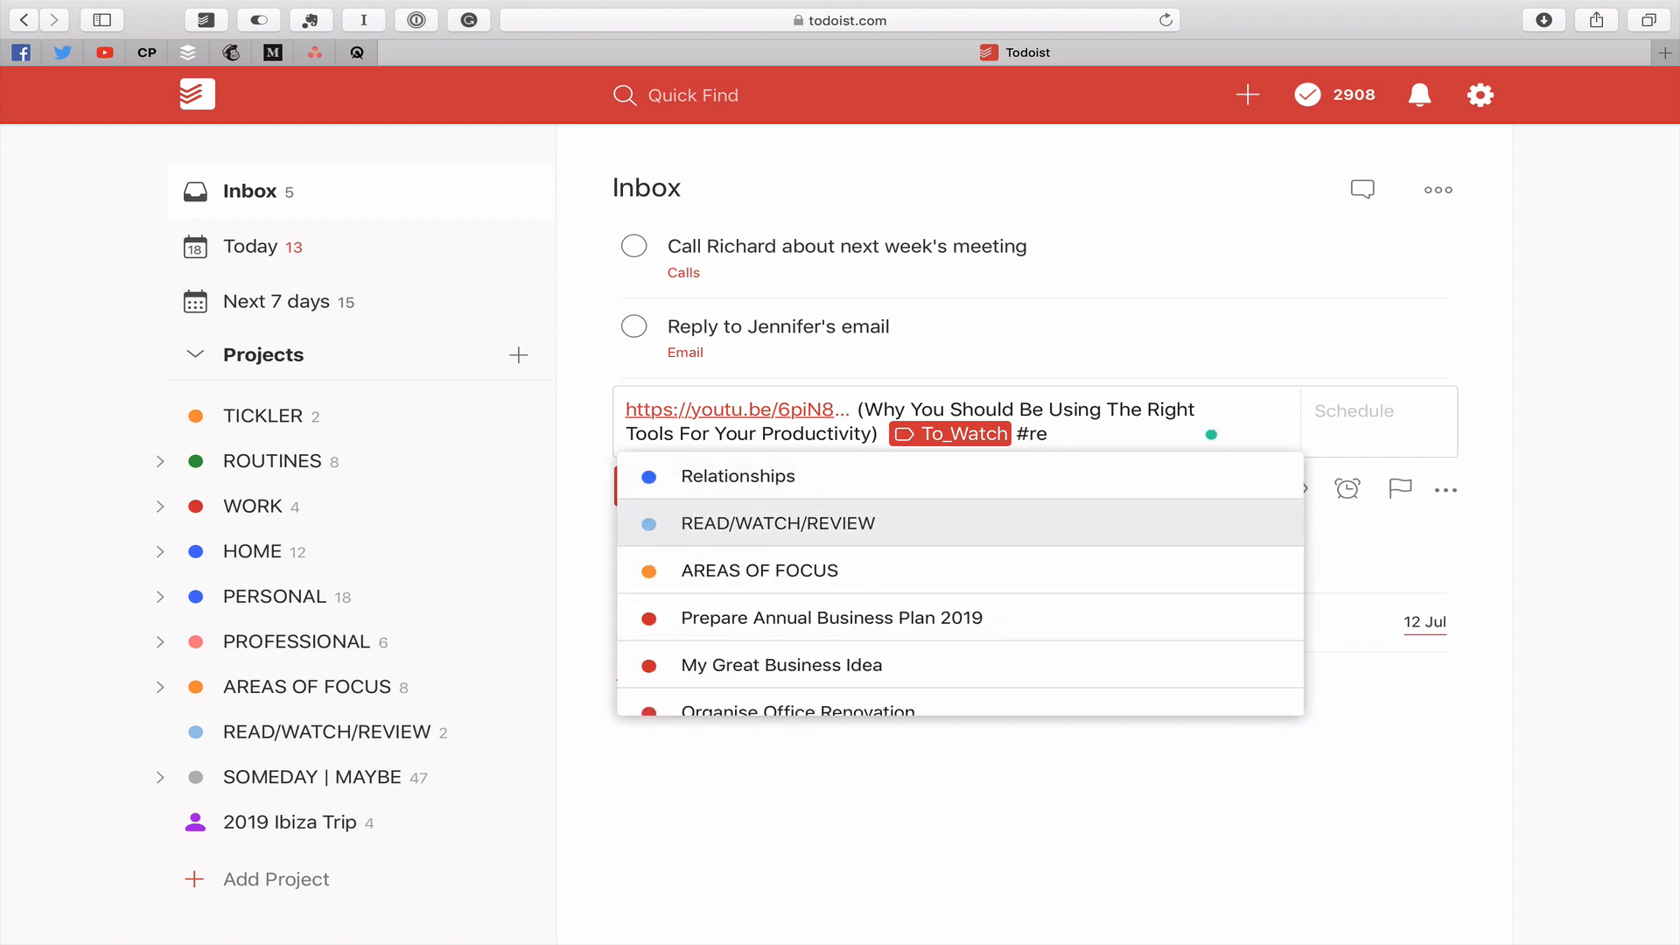
key(Return)
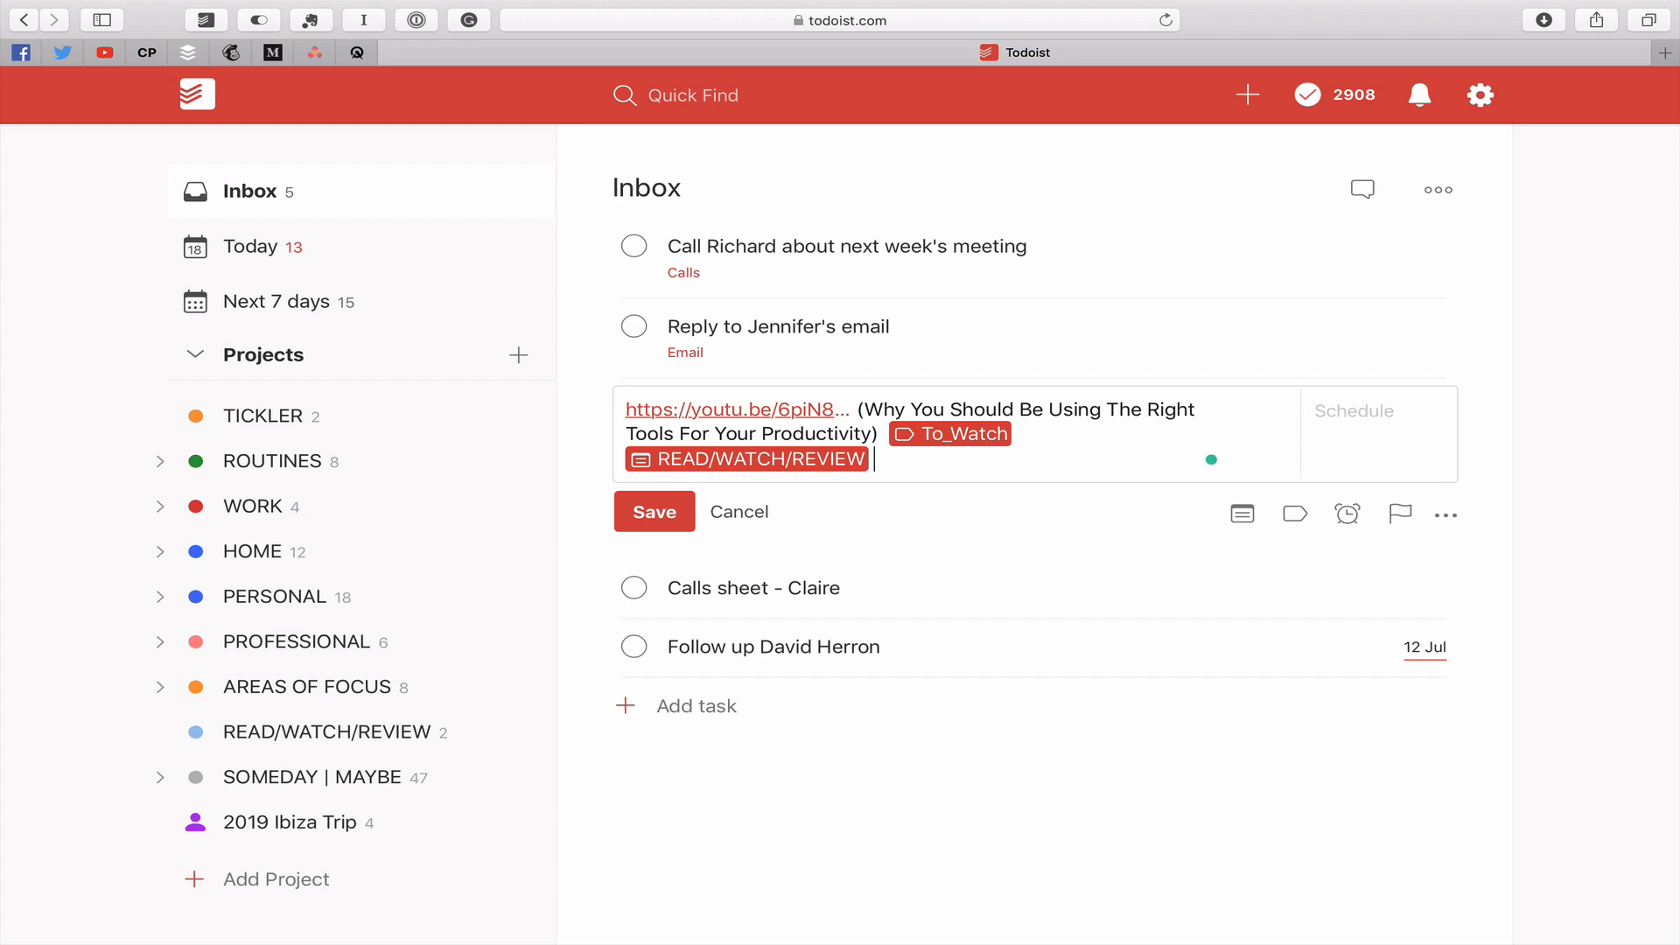
key(Return)
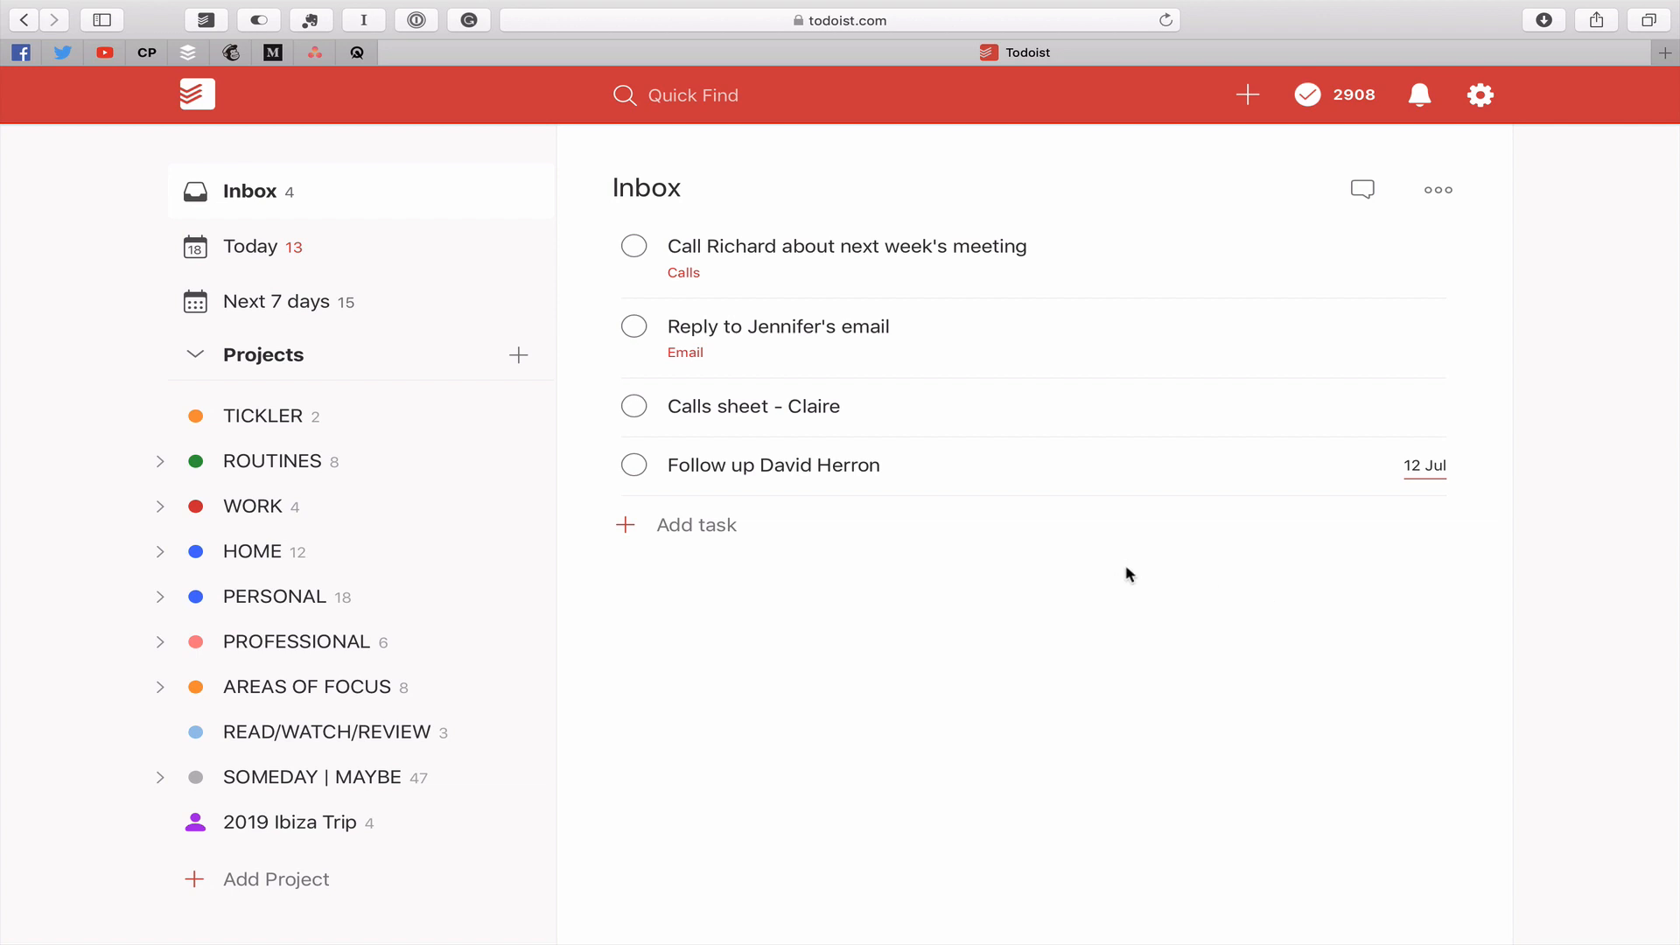
Step: Complete the calls sheet task and check the comments of the remaining follow-up task
click(636, 406)
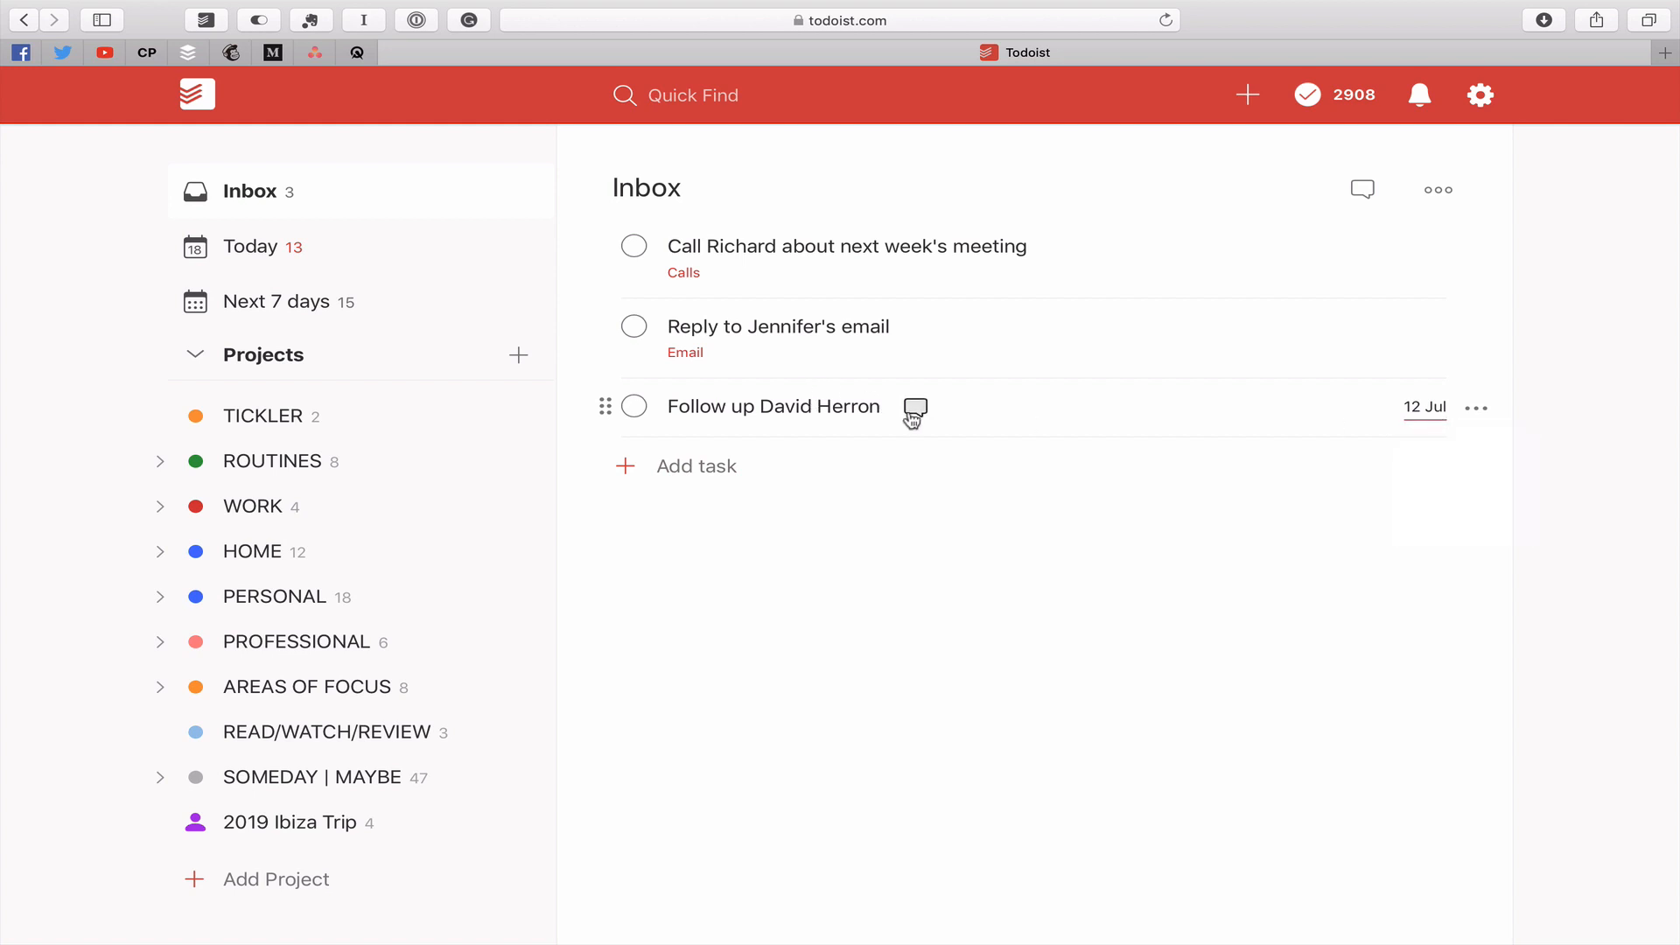
click(914, 410)
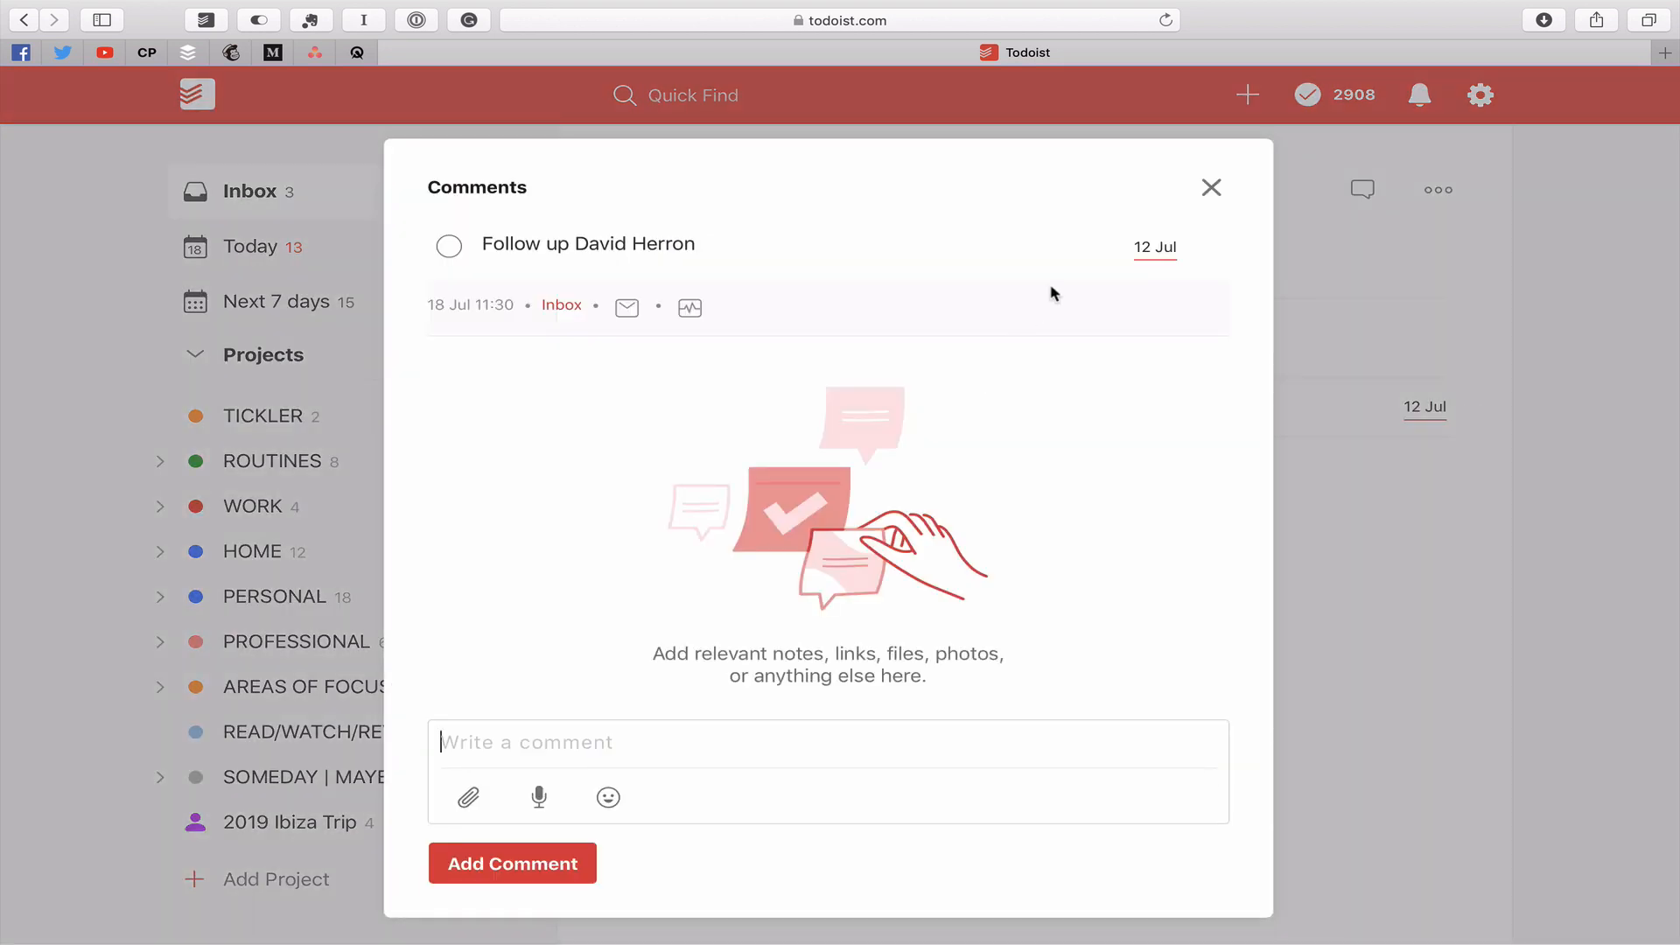
click(1212, 187)
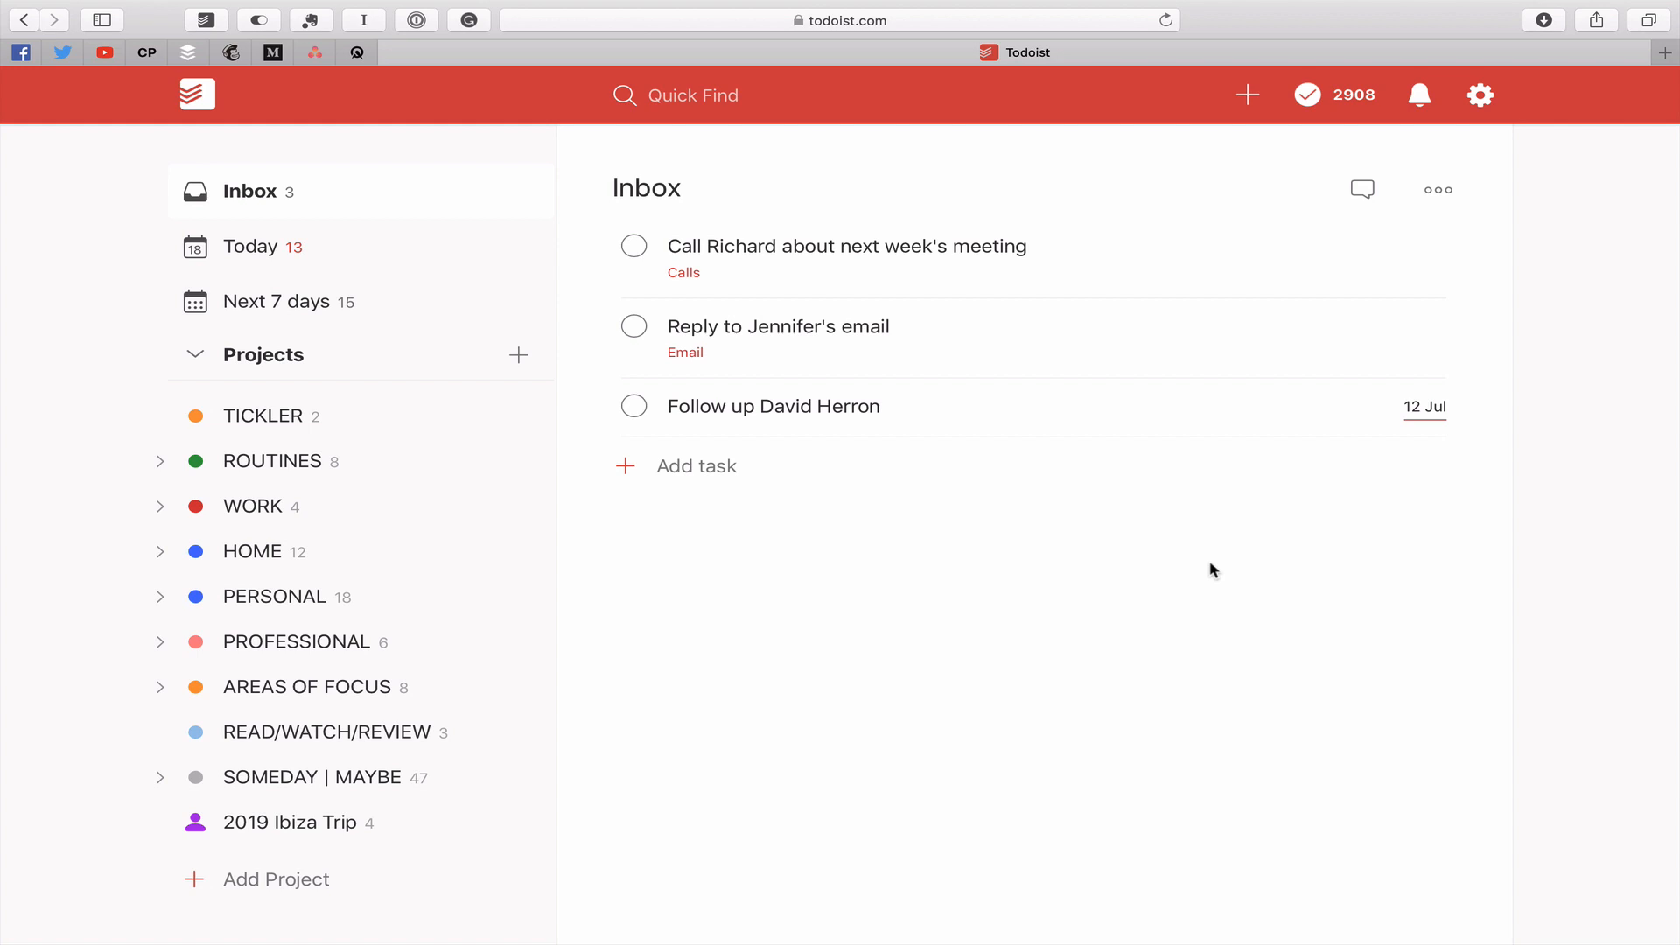
Step: Label the follow-up task Calls, remove its due date and save it
click(1029, 425)
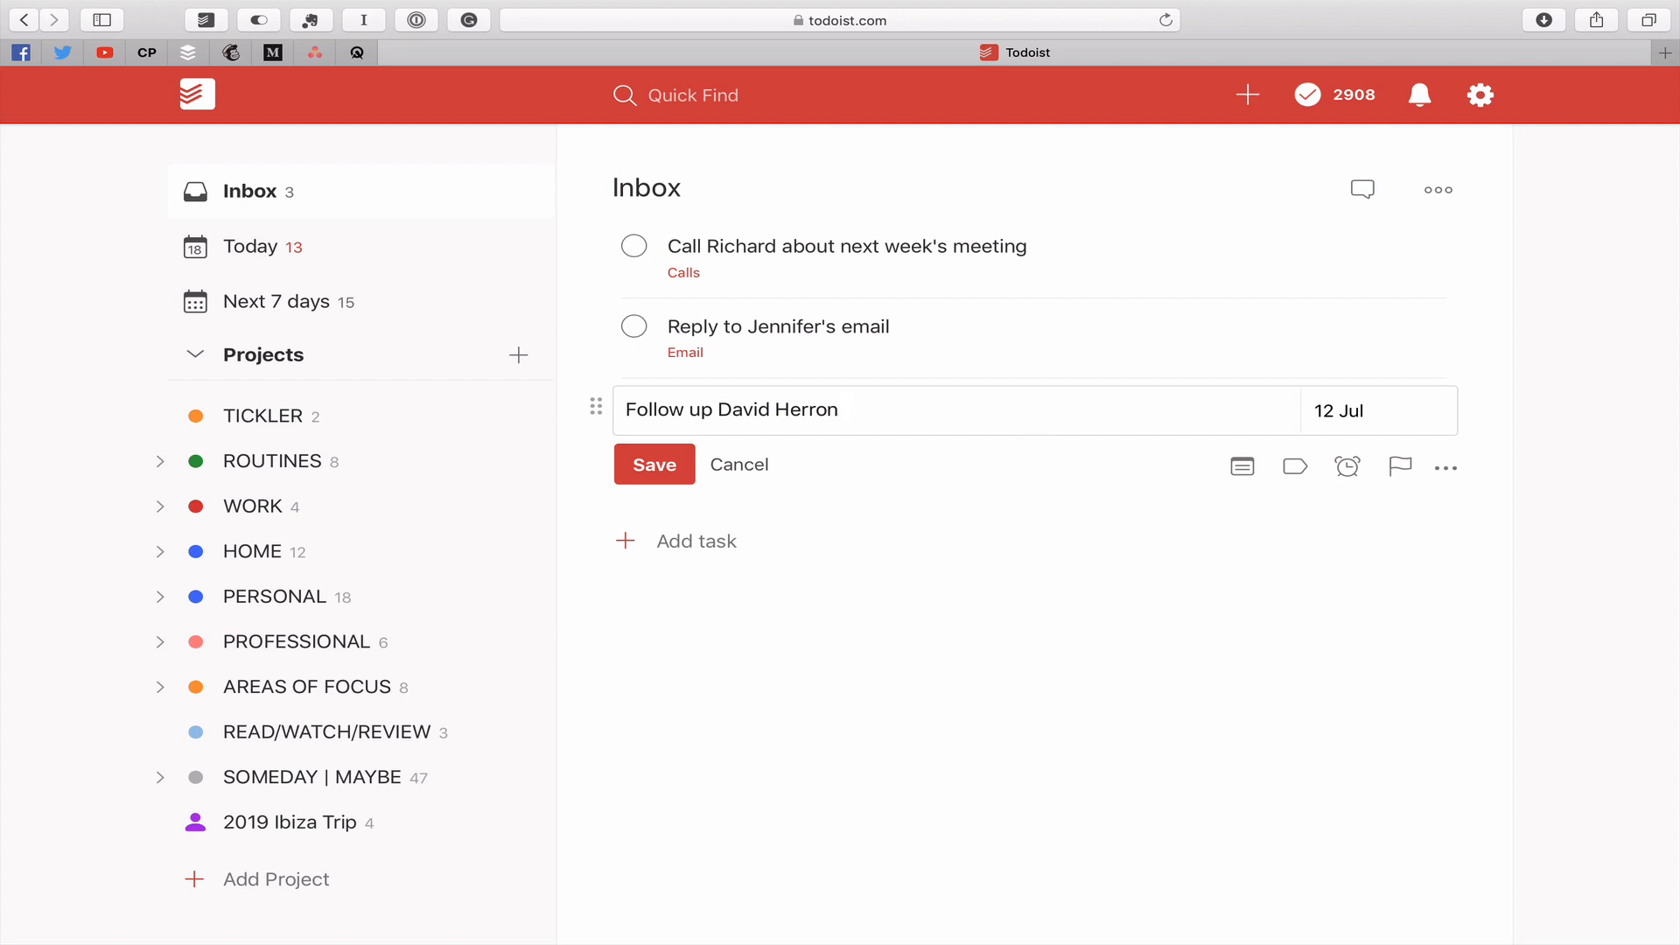
text(@cas)
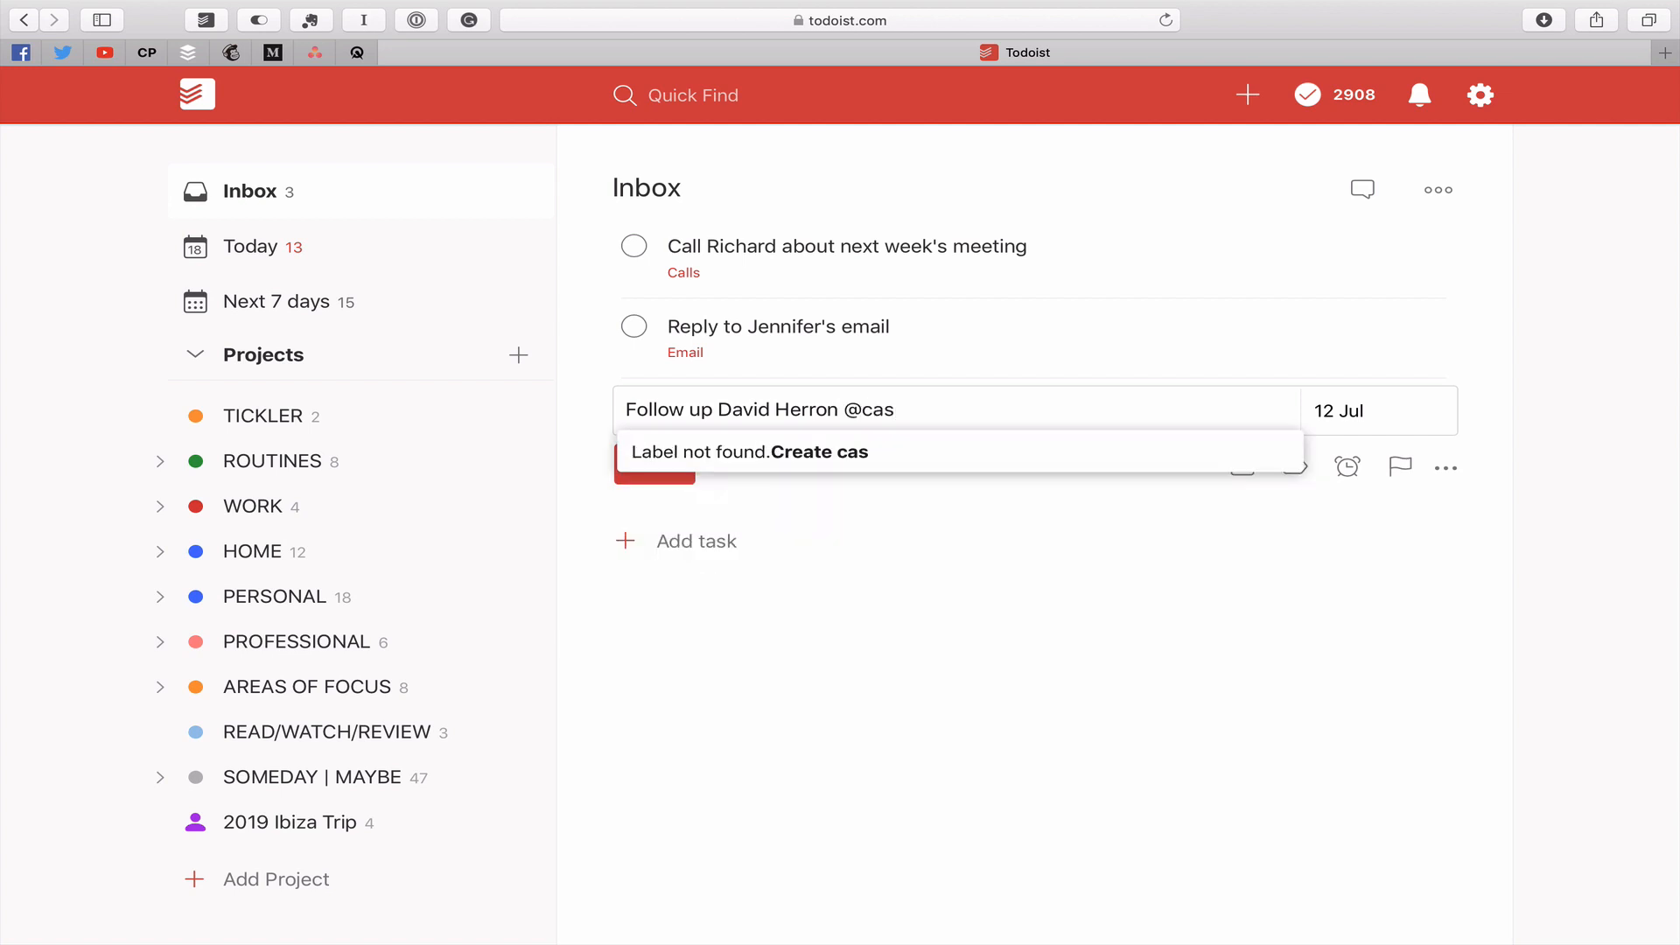
key(BackSpace)
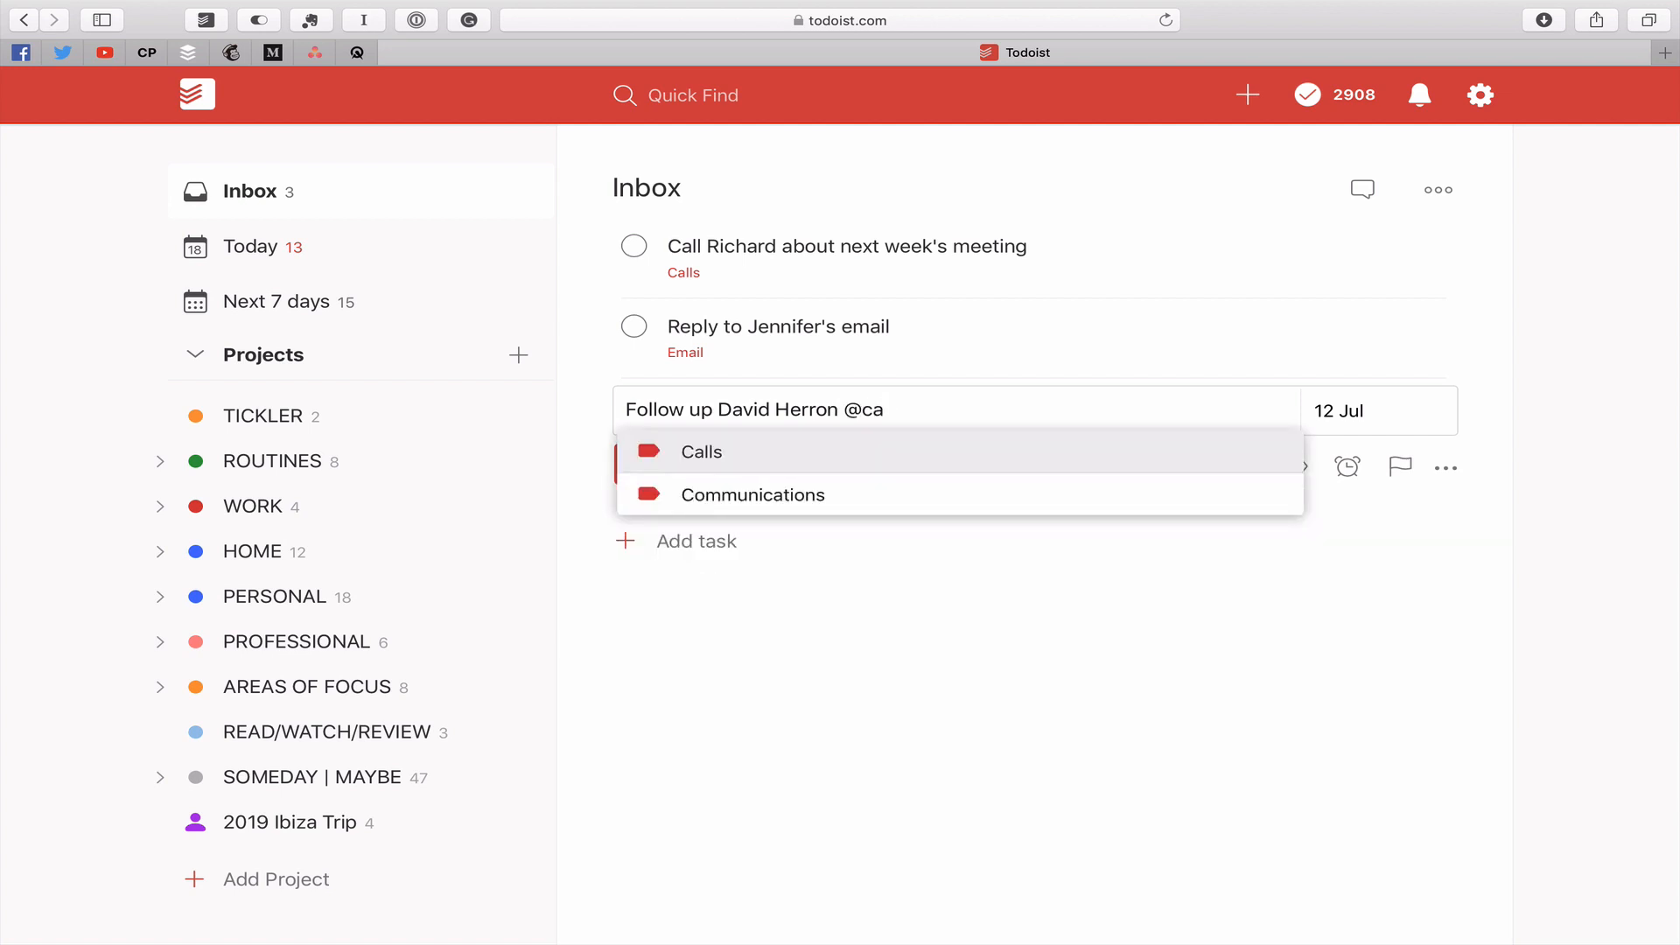
key(Return)
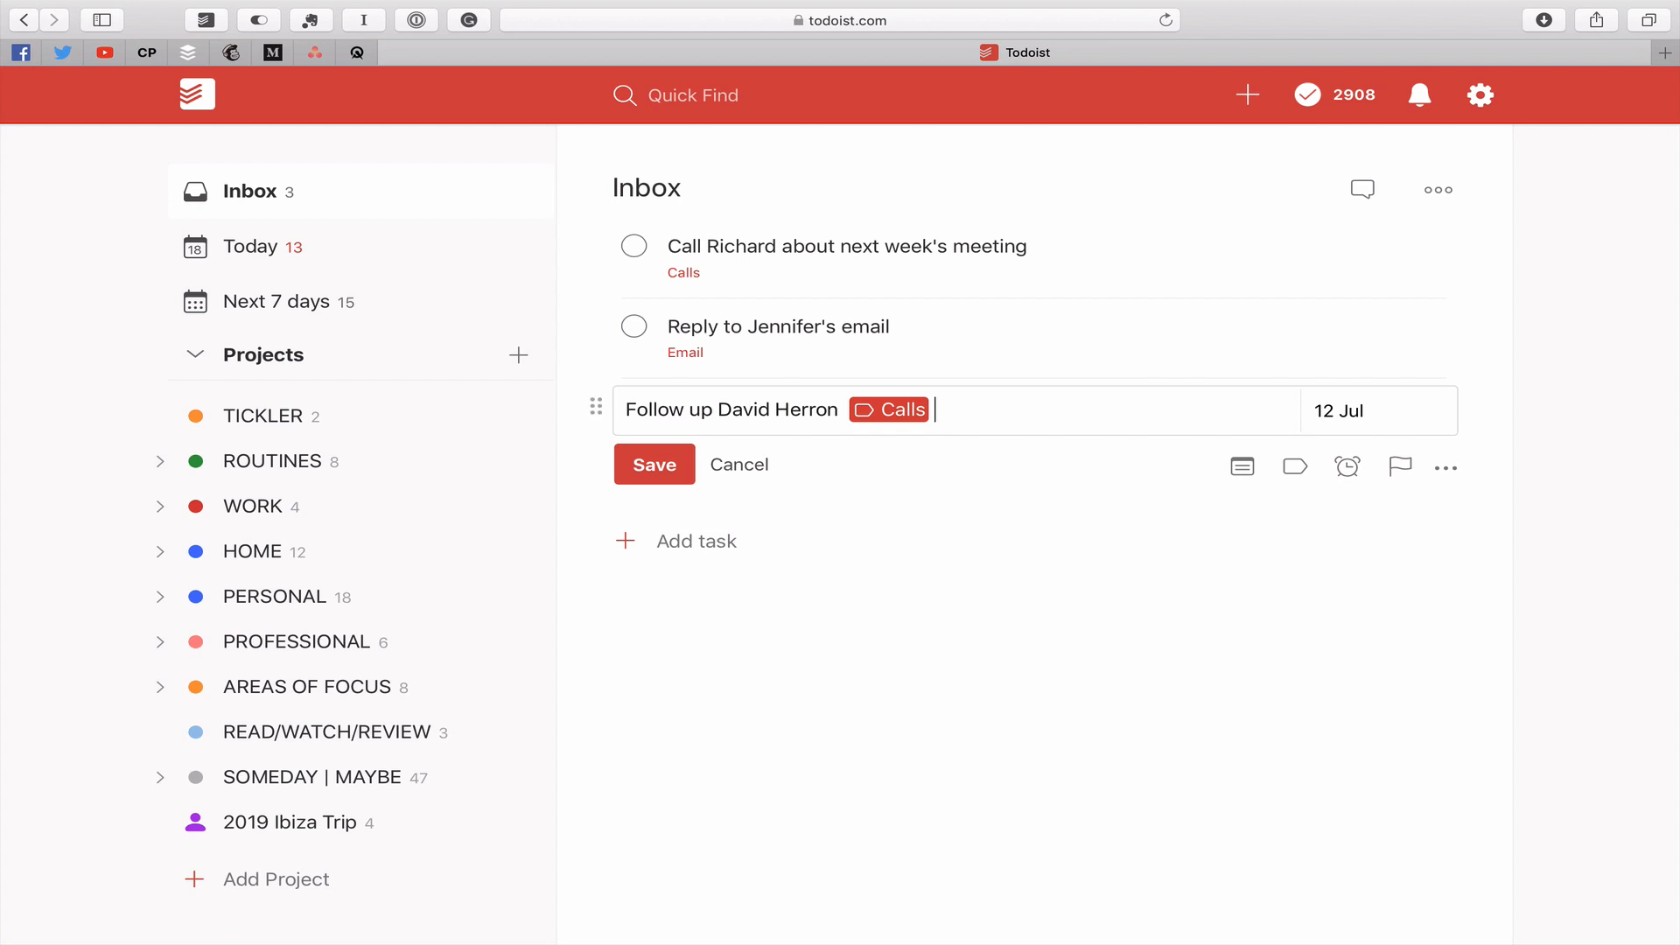
click(1400, 414)
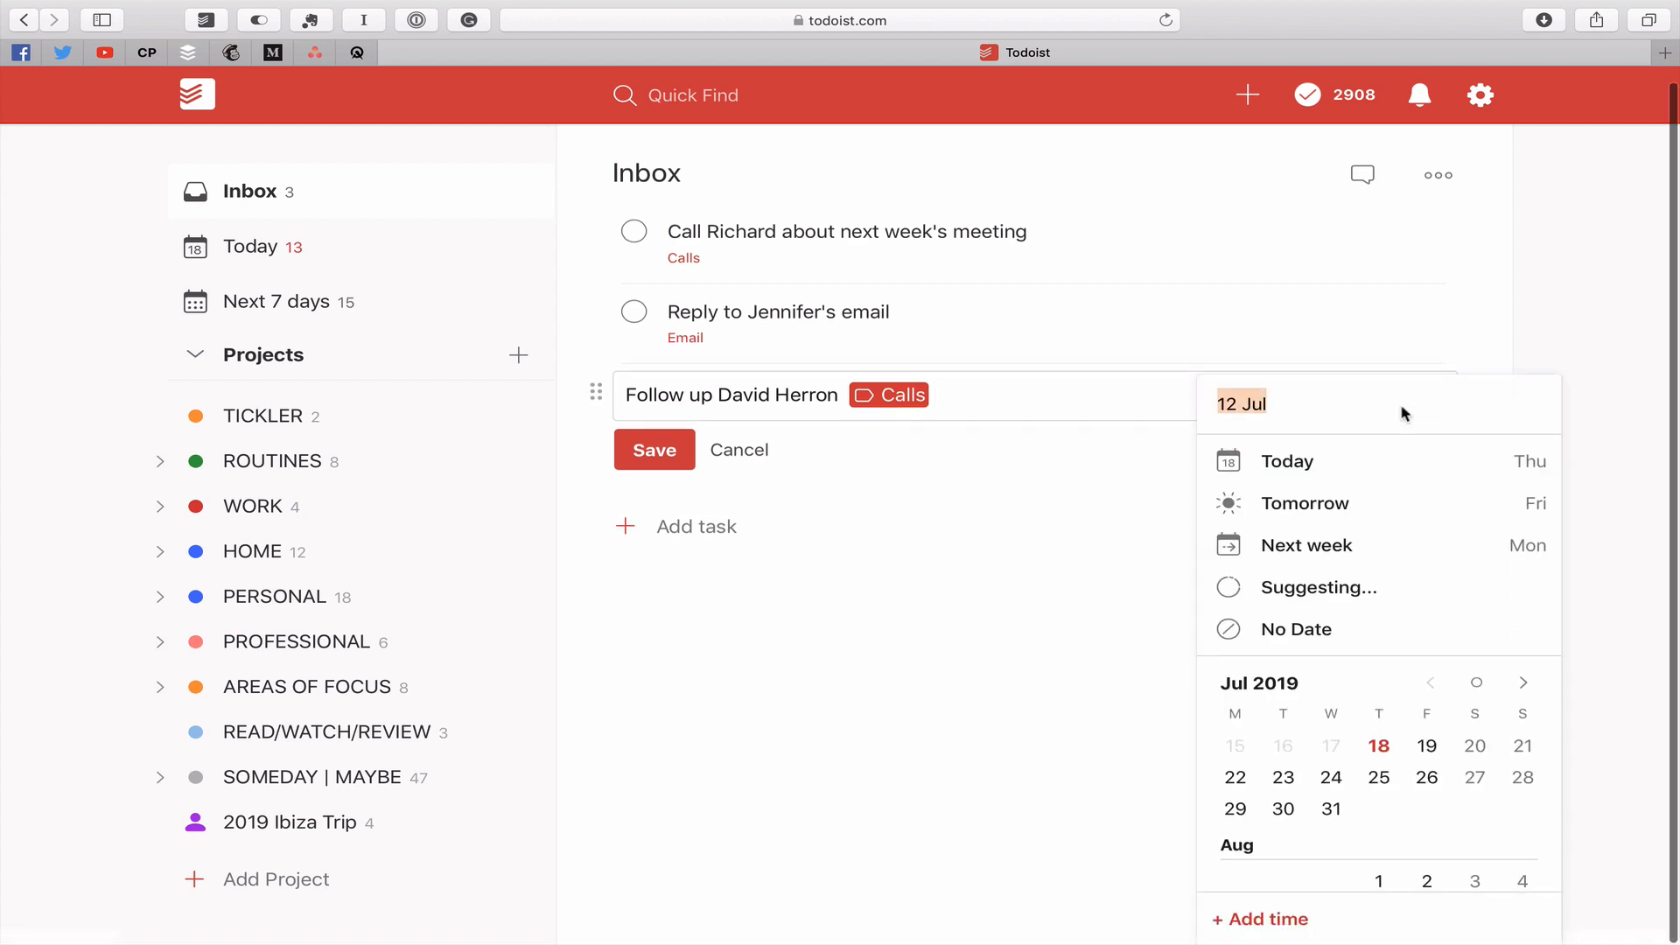
click(1308, 642)
click(632, 470)
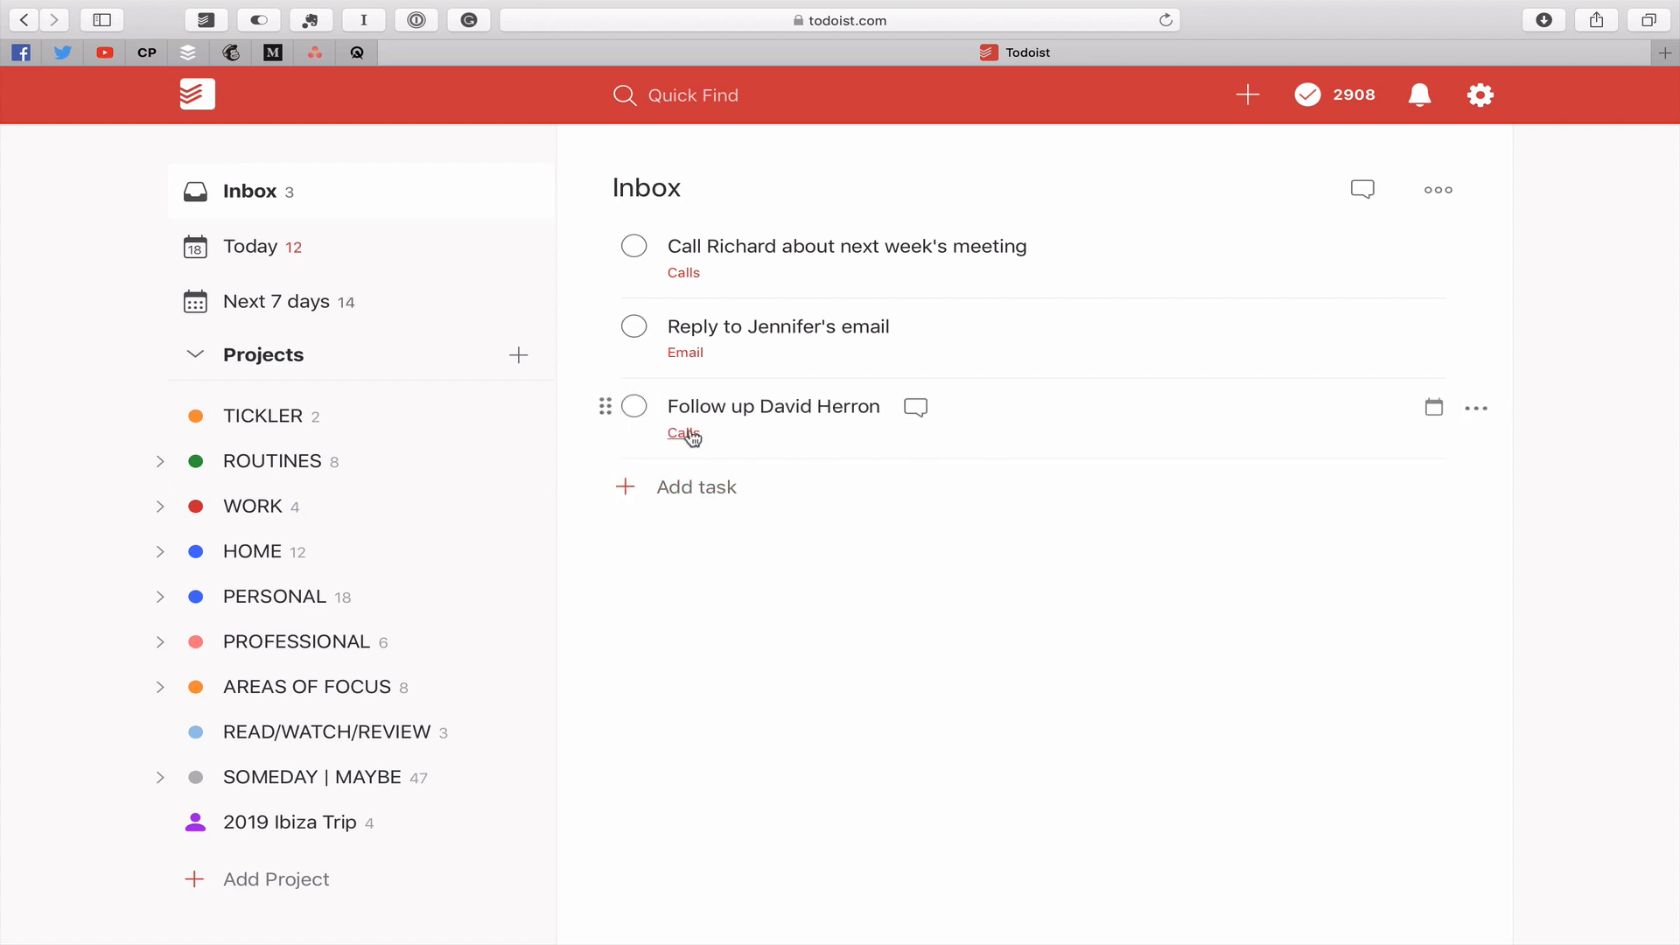
Step: Move the follow-up task to the WORK project, and expand the label list in place of the project list
drag(605, 407, 405, 497)
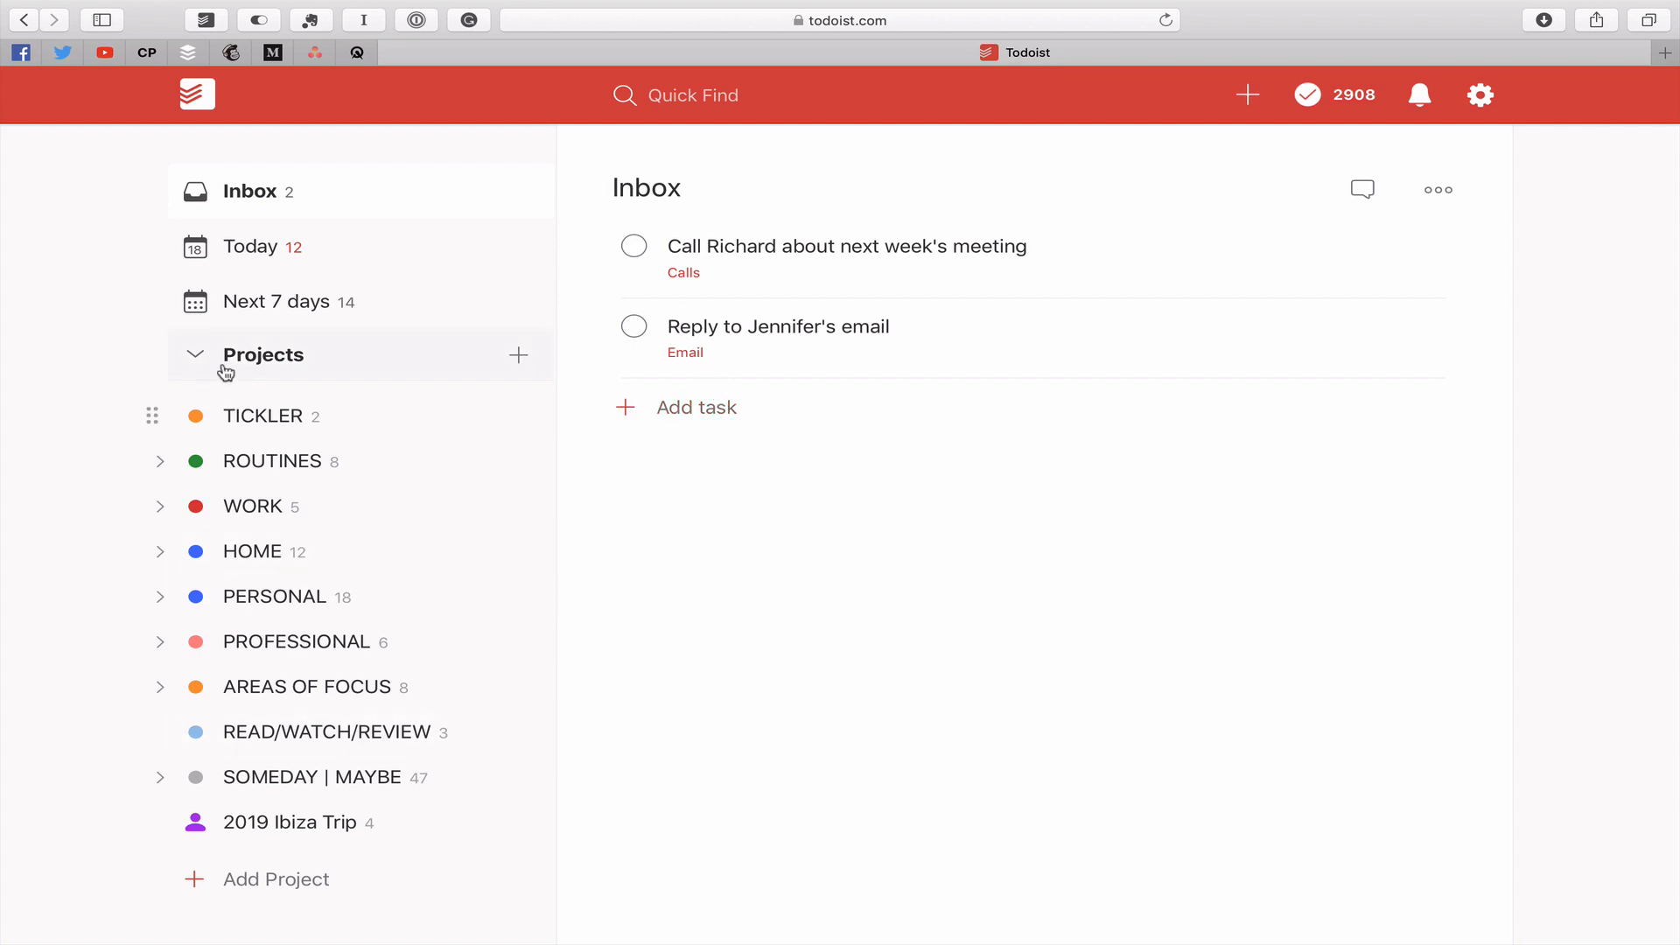
click(195, 355)
click(196, 405)
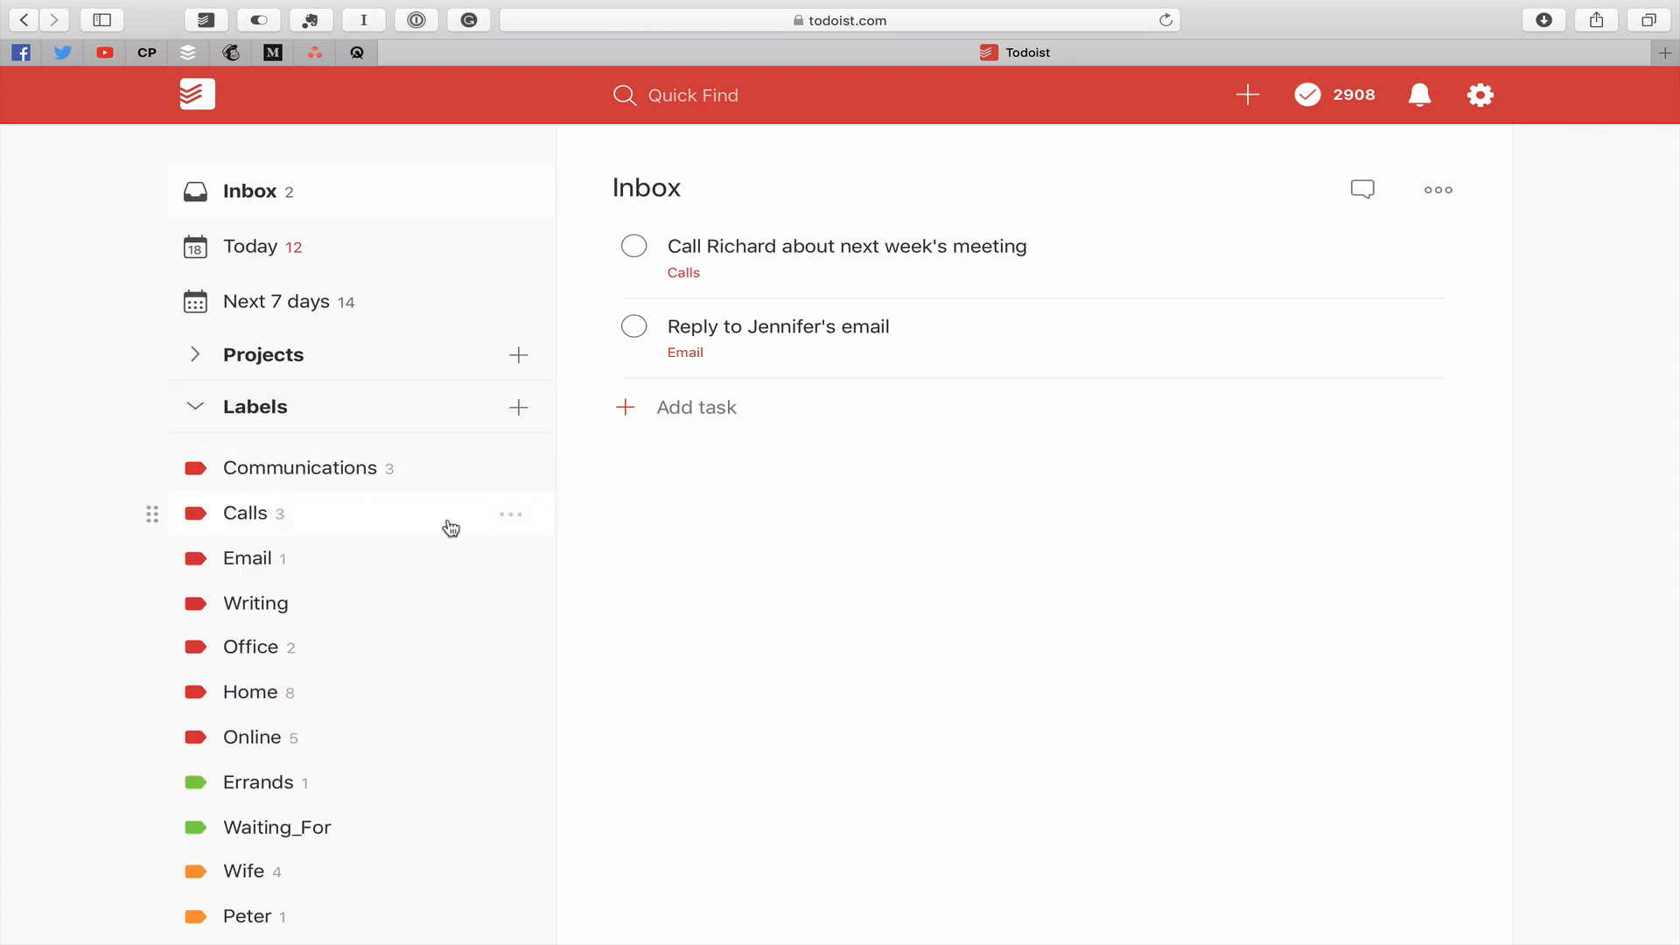
Step: Add the Calls and Email labels to the favorites
click(514, 518)
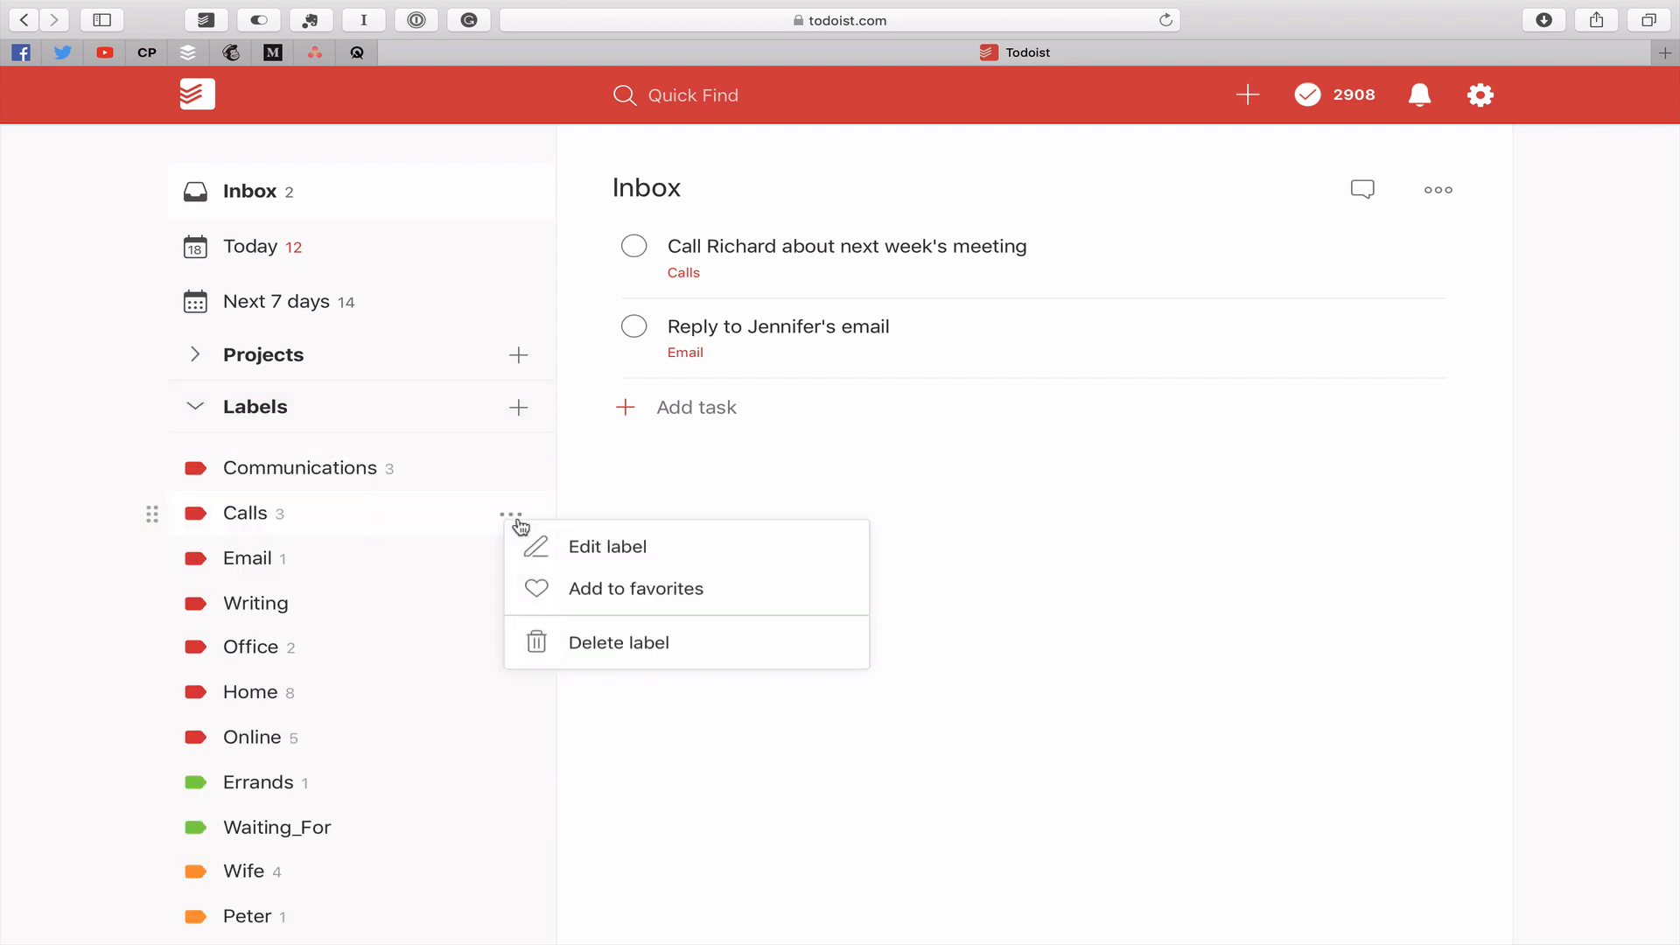
click(595, 581)
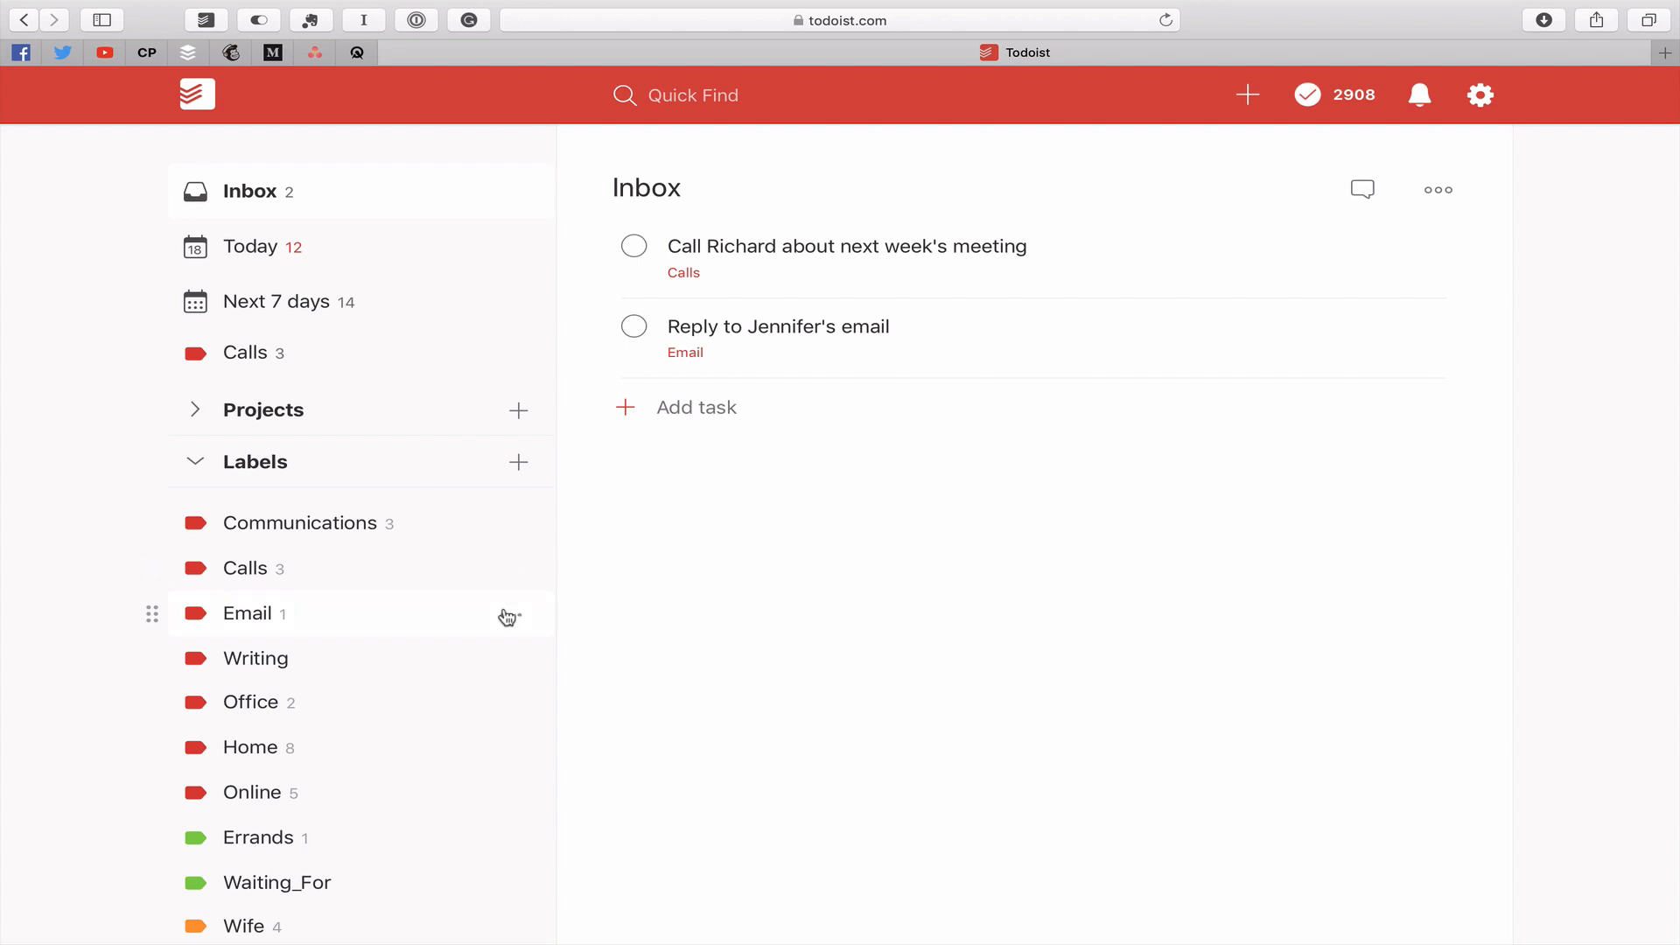
click(509, 614)
click(596, 679)
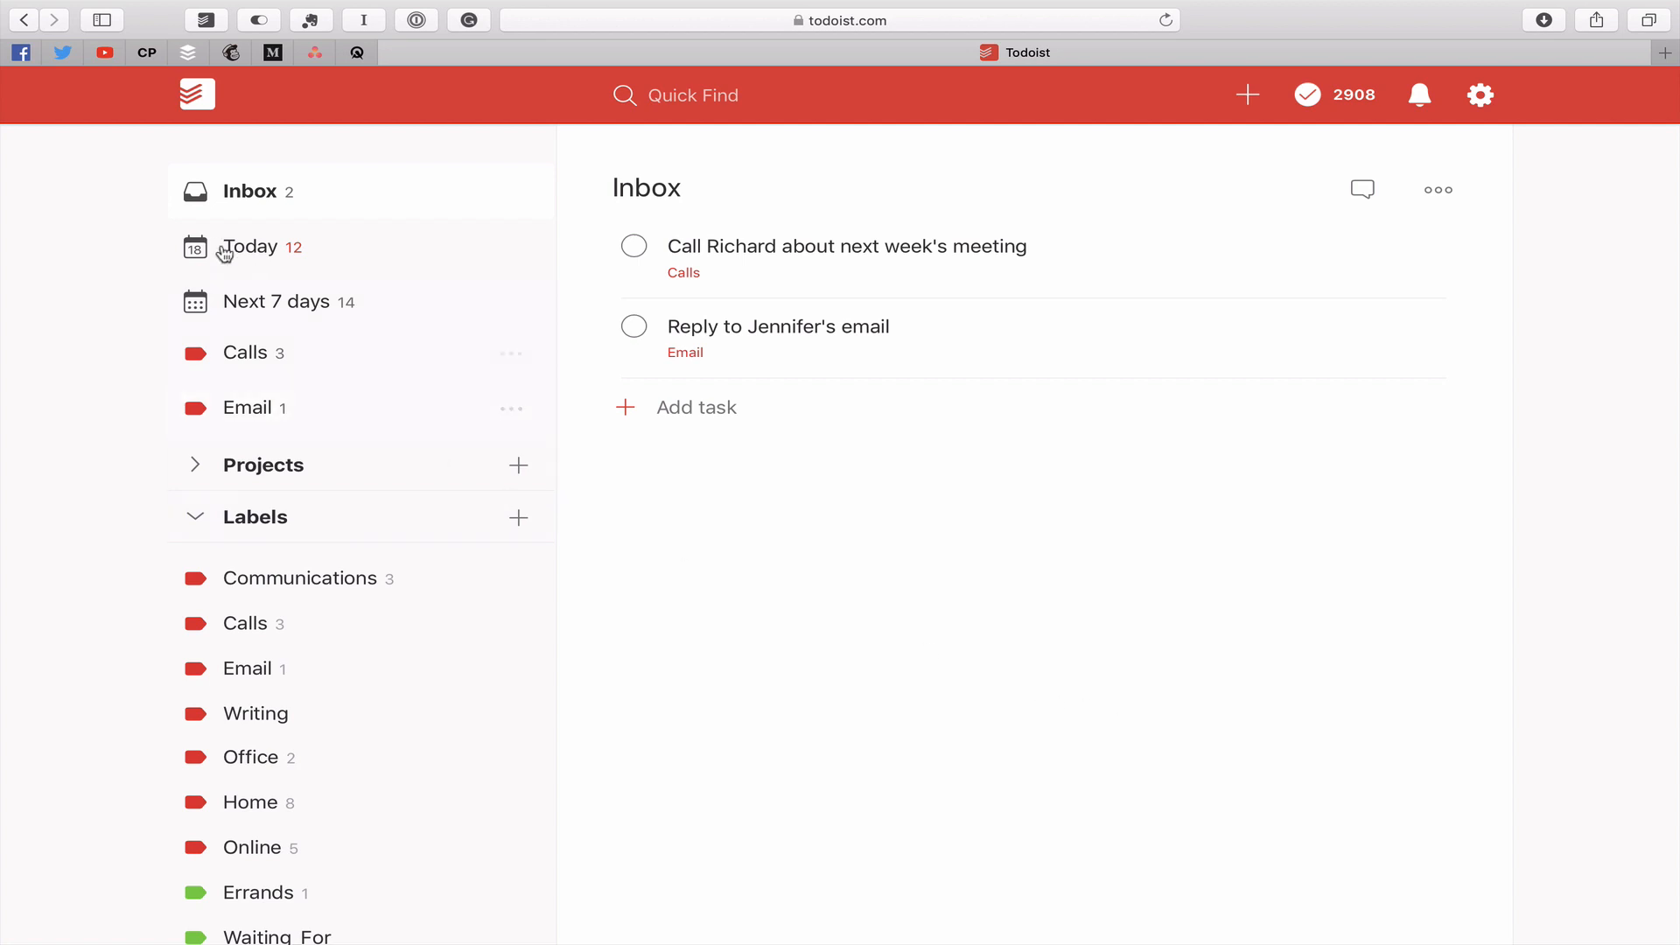
Step: Show today's tasks and remove the due date from the overdue holiday discussion task in the 2019 Summer Holiday project
click(242, 251)
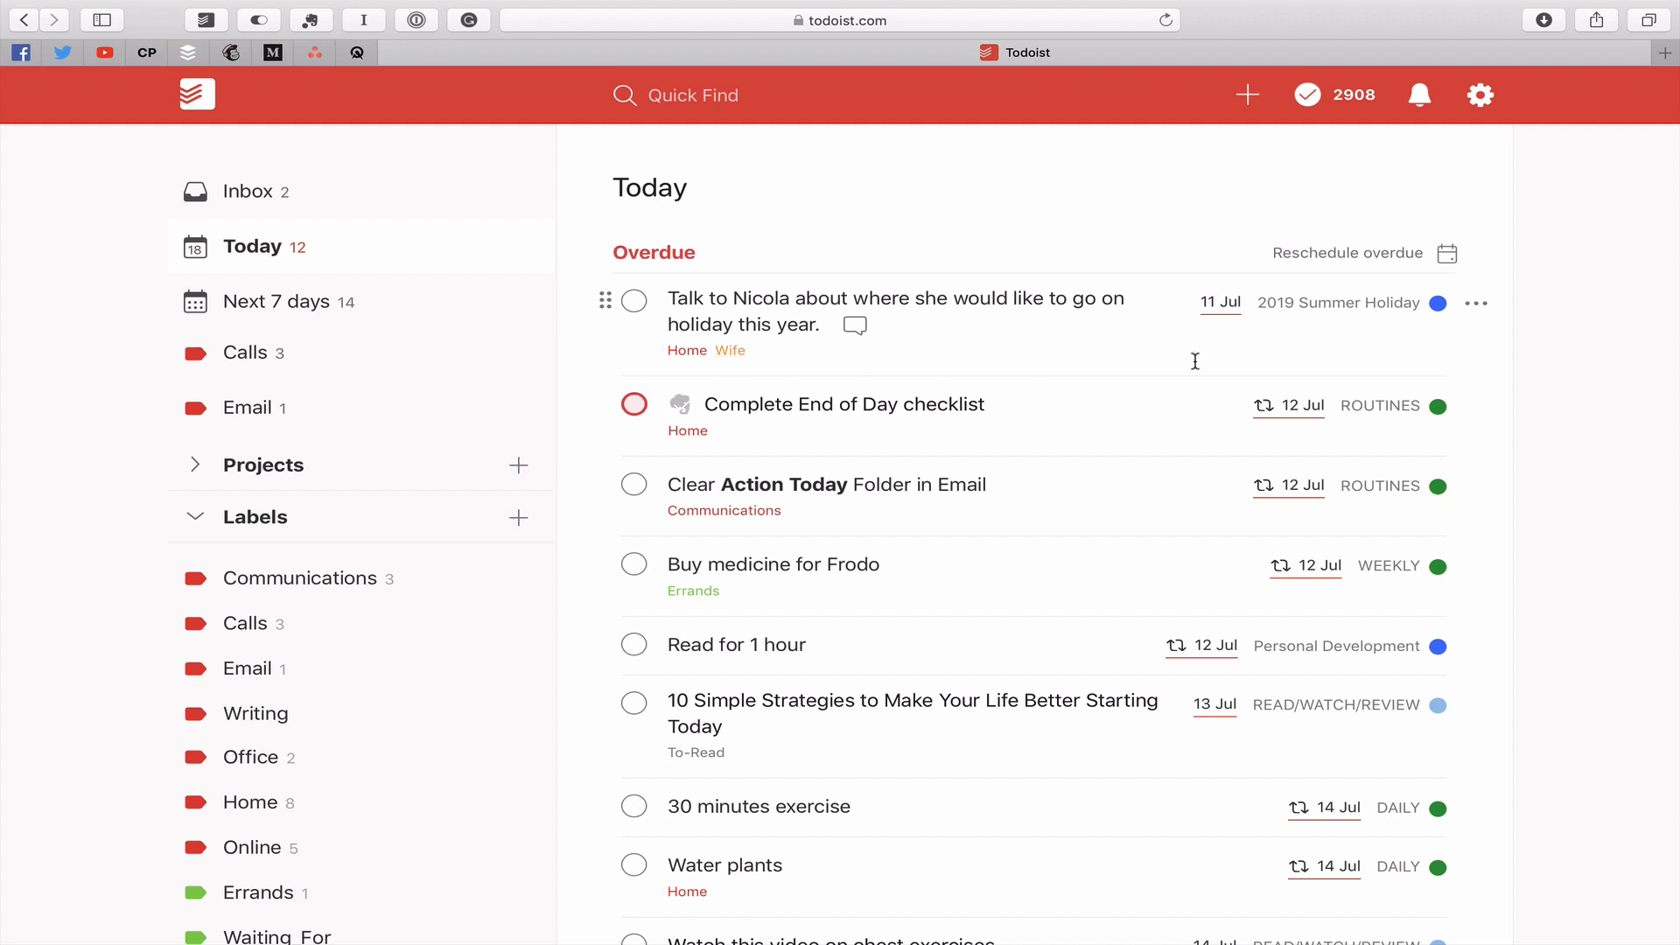
click(1477, 304)
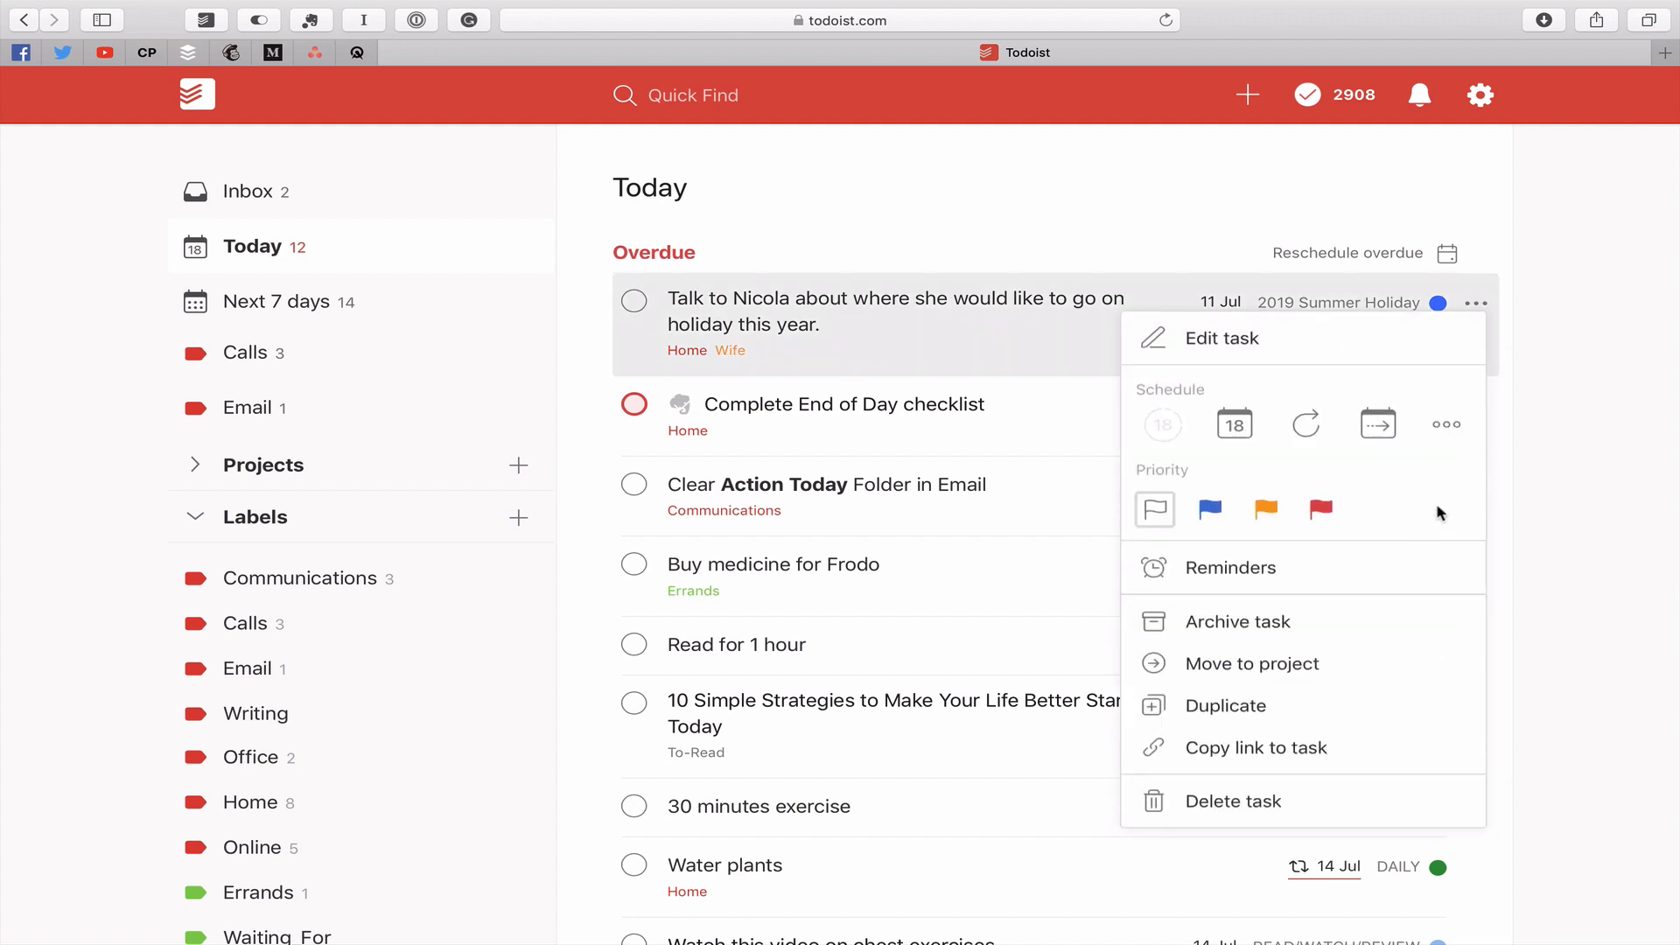
click(1446, 426)
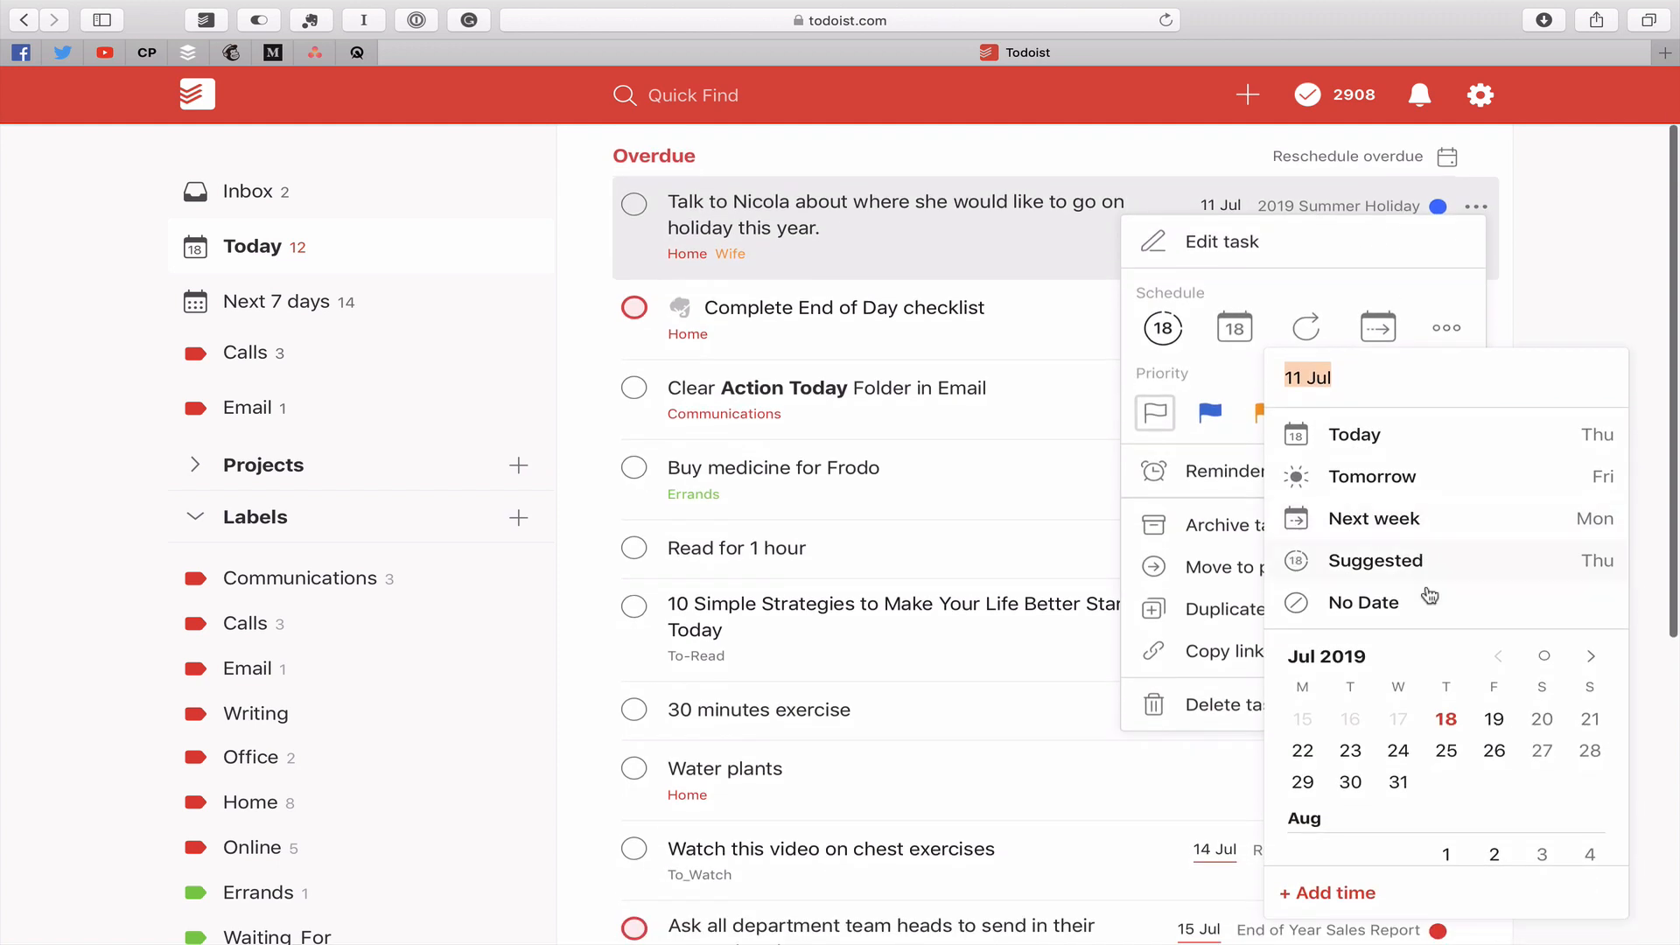
click(1385, 610)
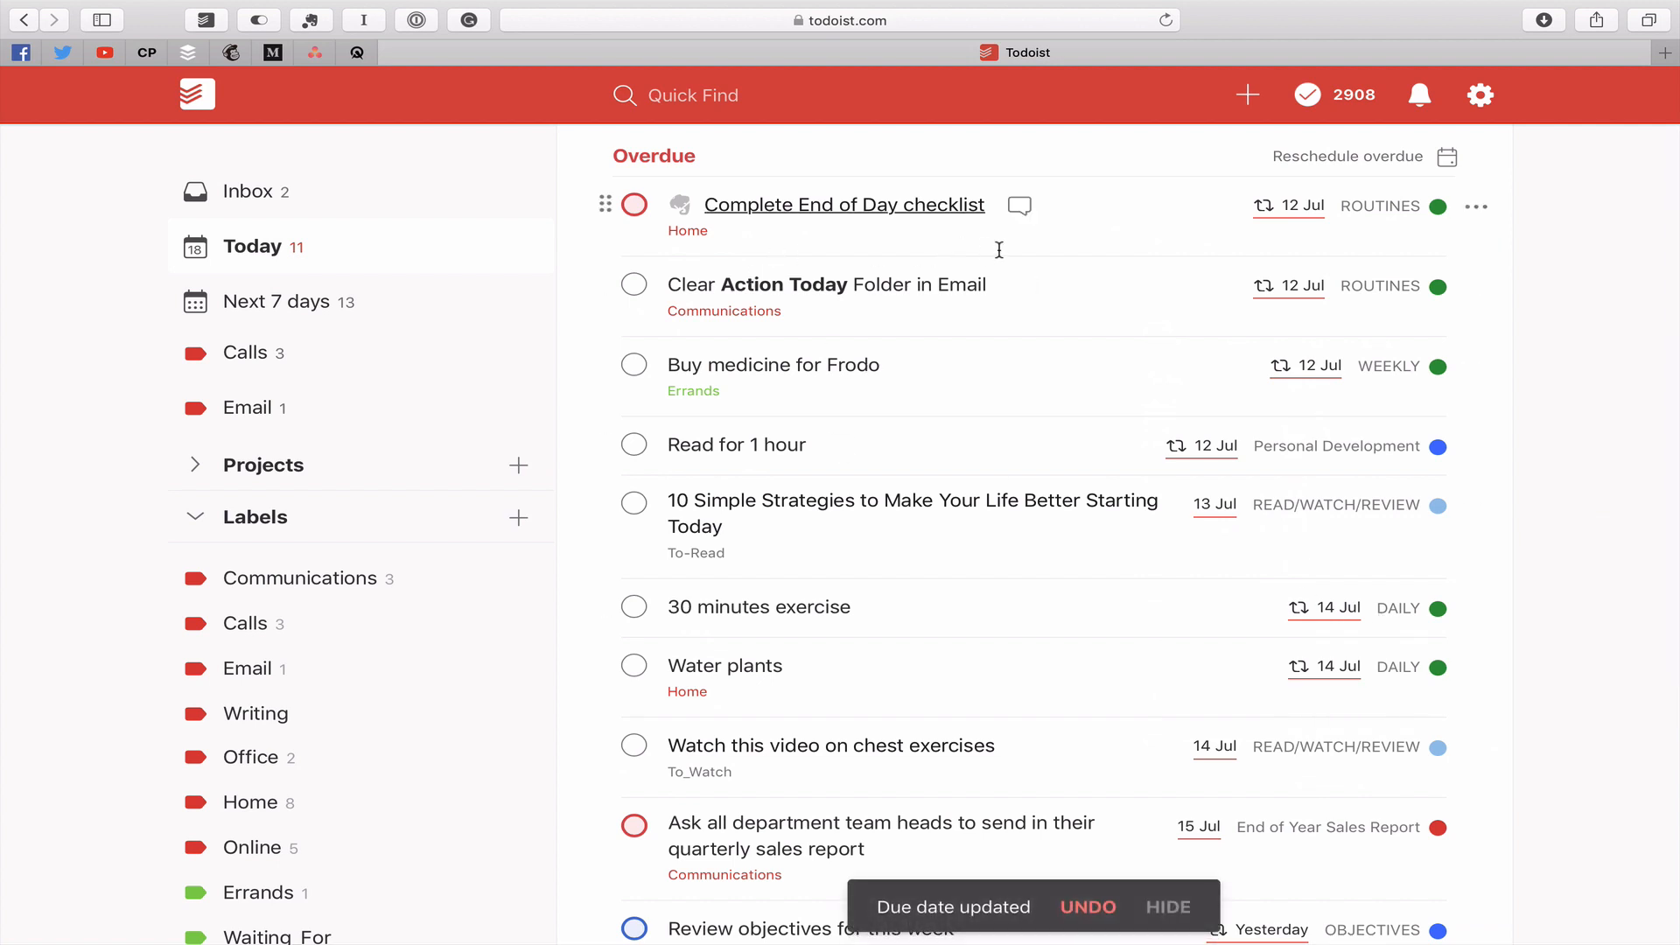
scroll(1210, 262, up, 2)
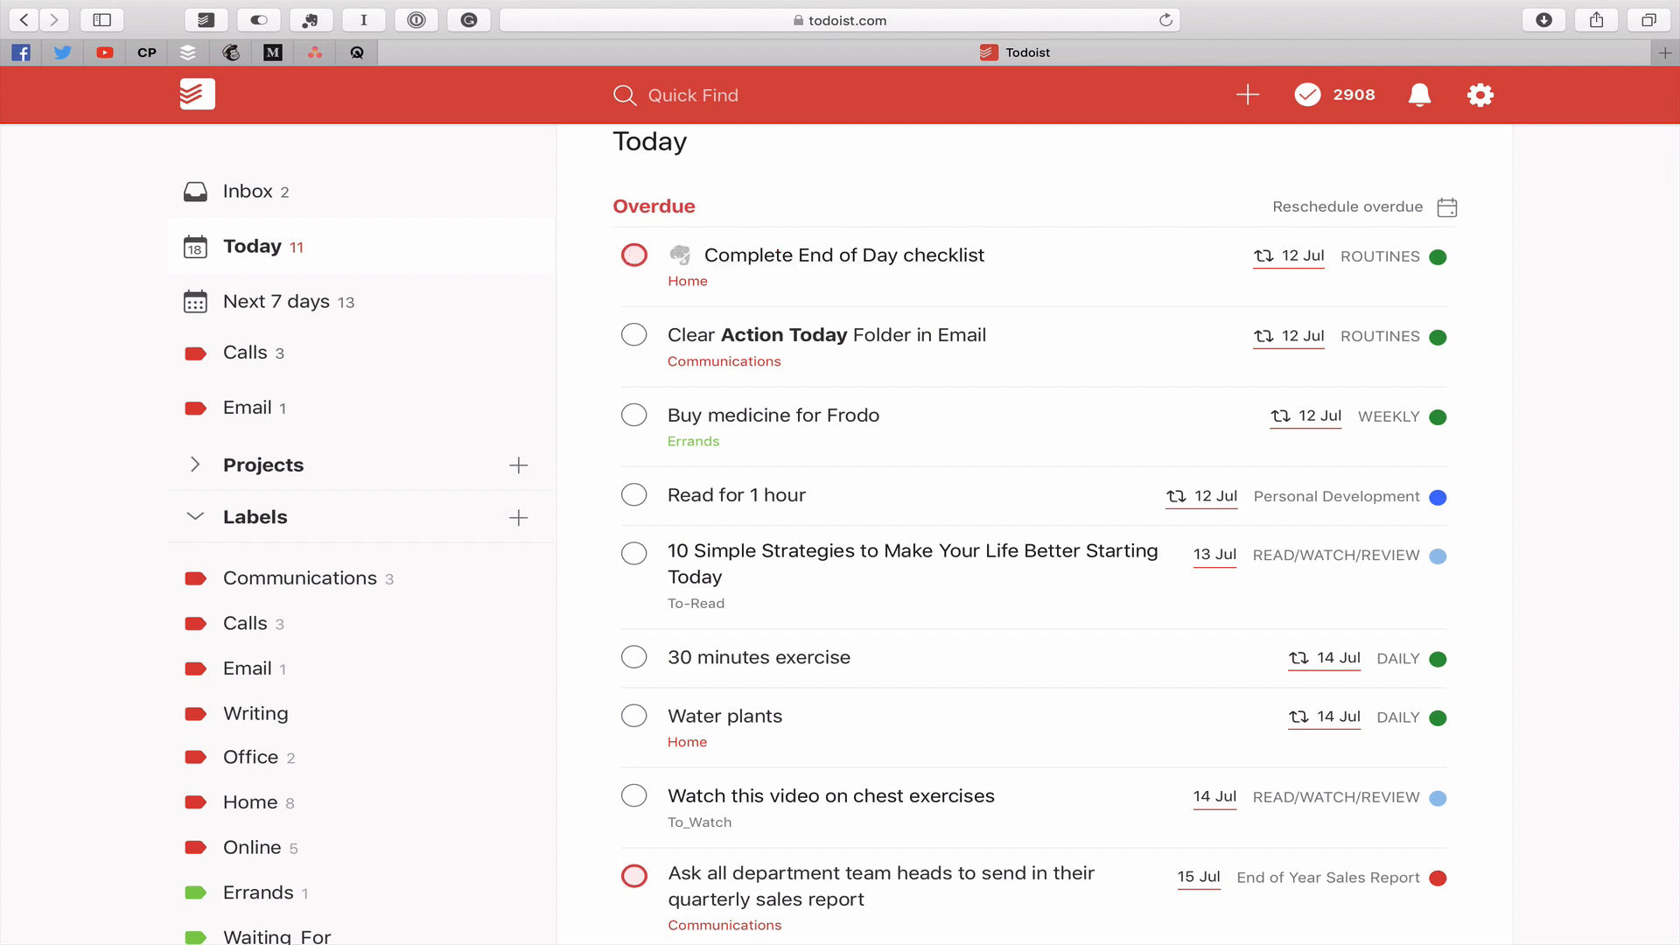
click(1476, 257)
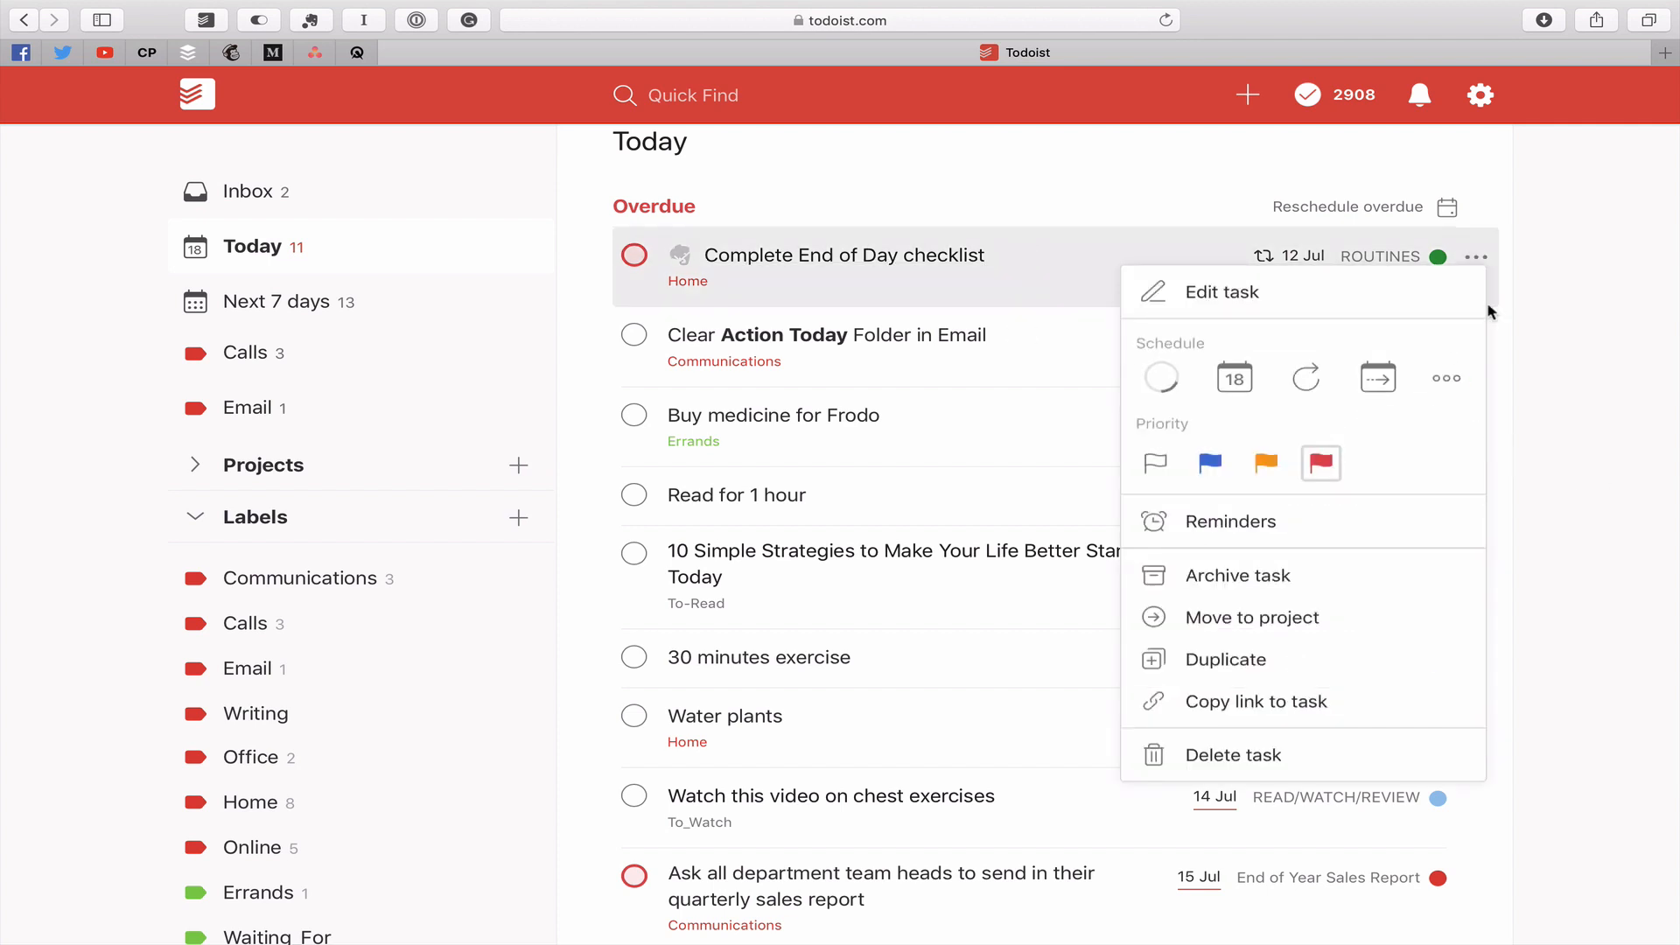
click(1447, 378)
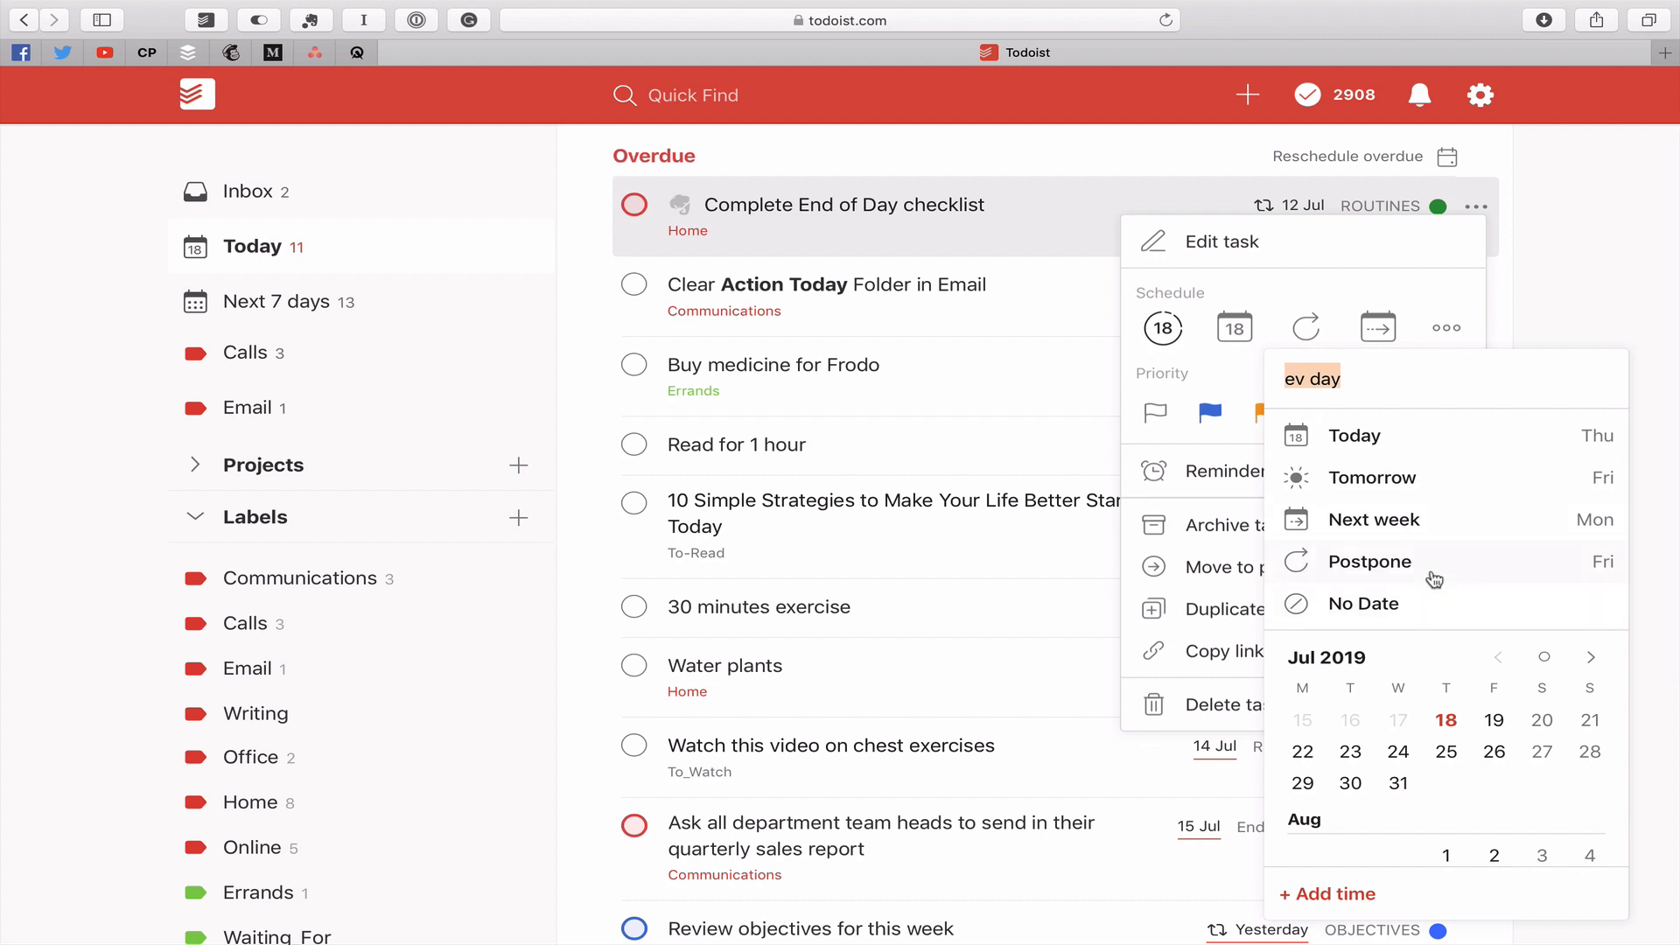
click(1554, 332)
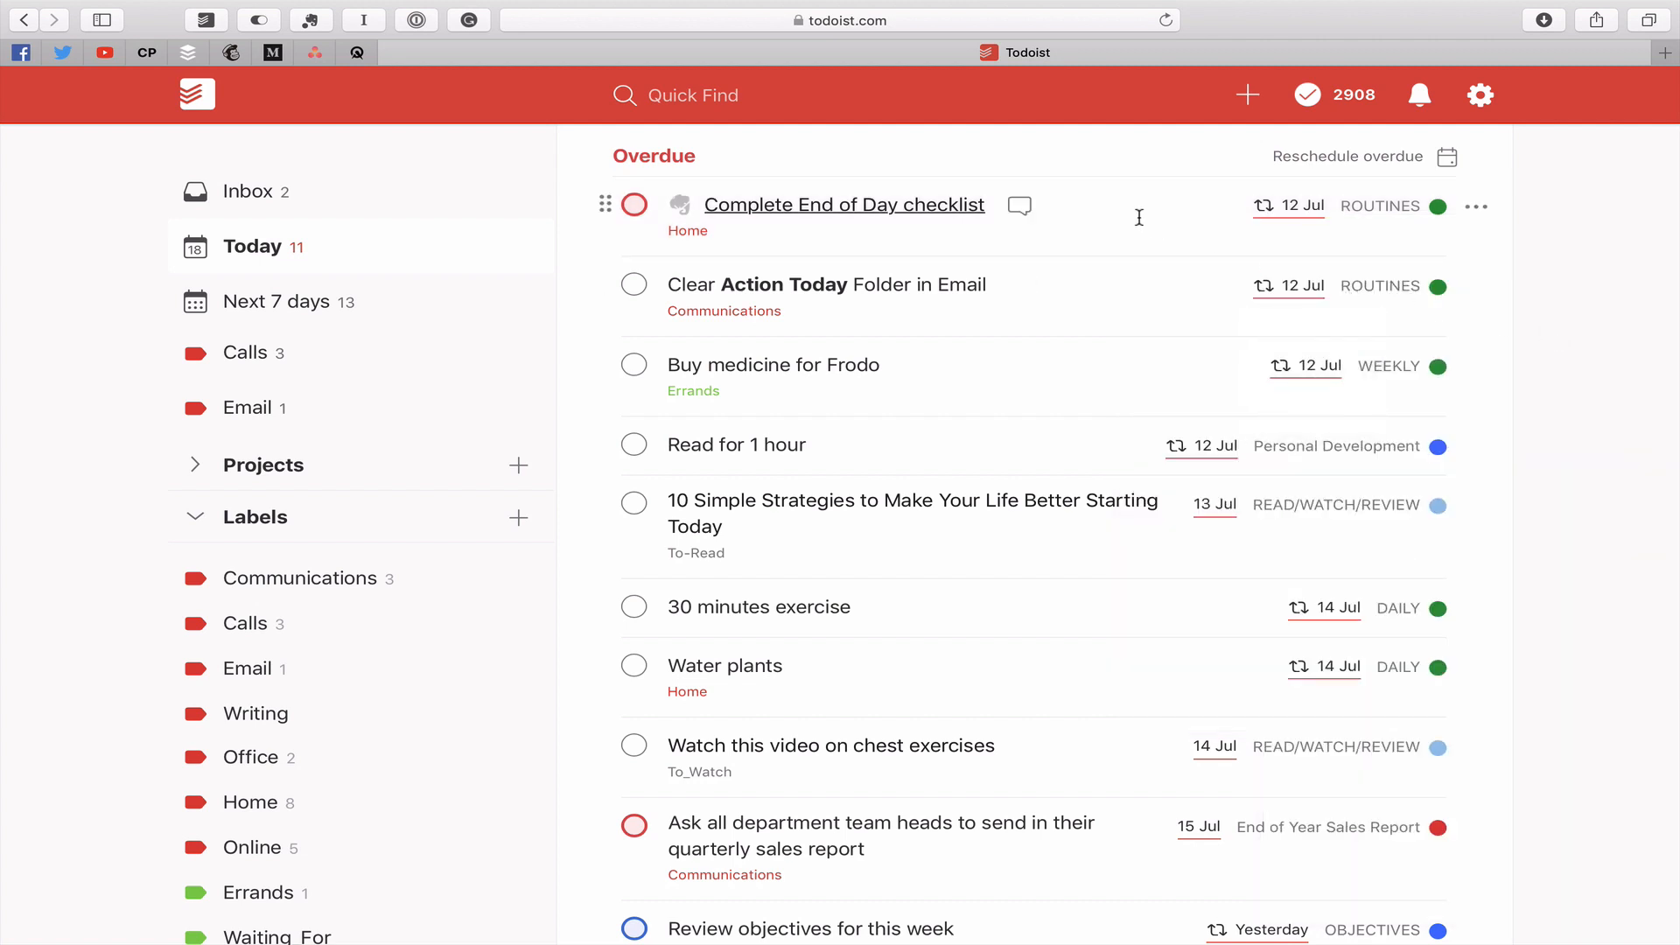
Step: Archive the overdue "Complete End of Day checklist" task
click(1477, 206)
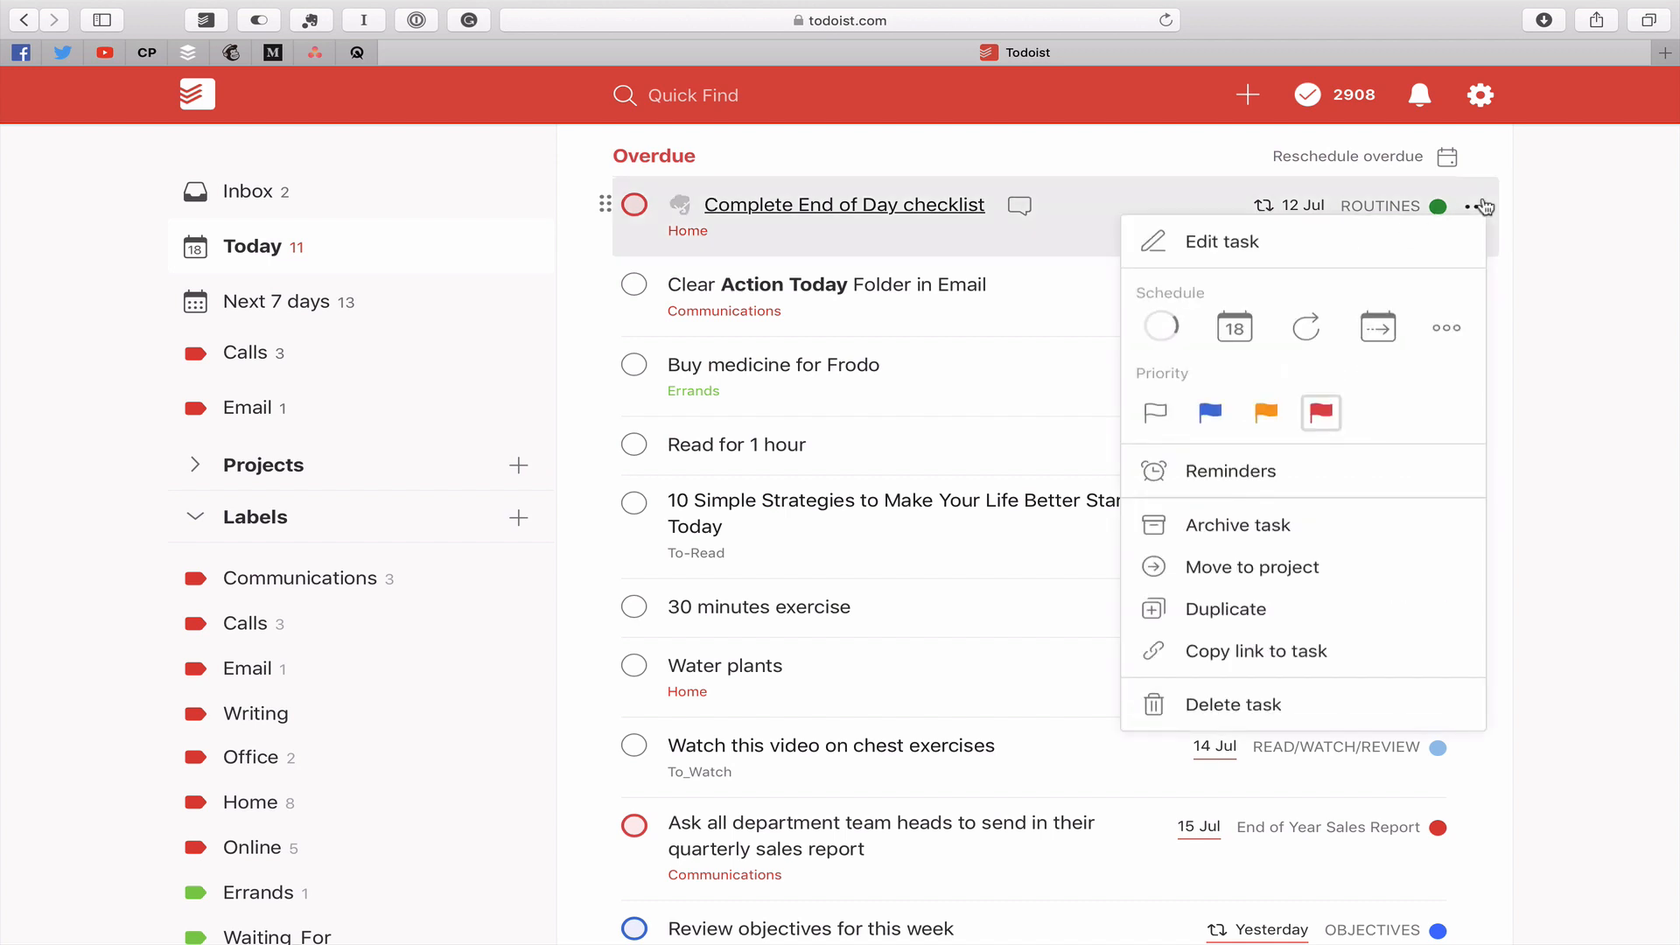
click(1260, 528)
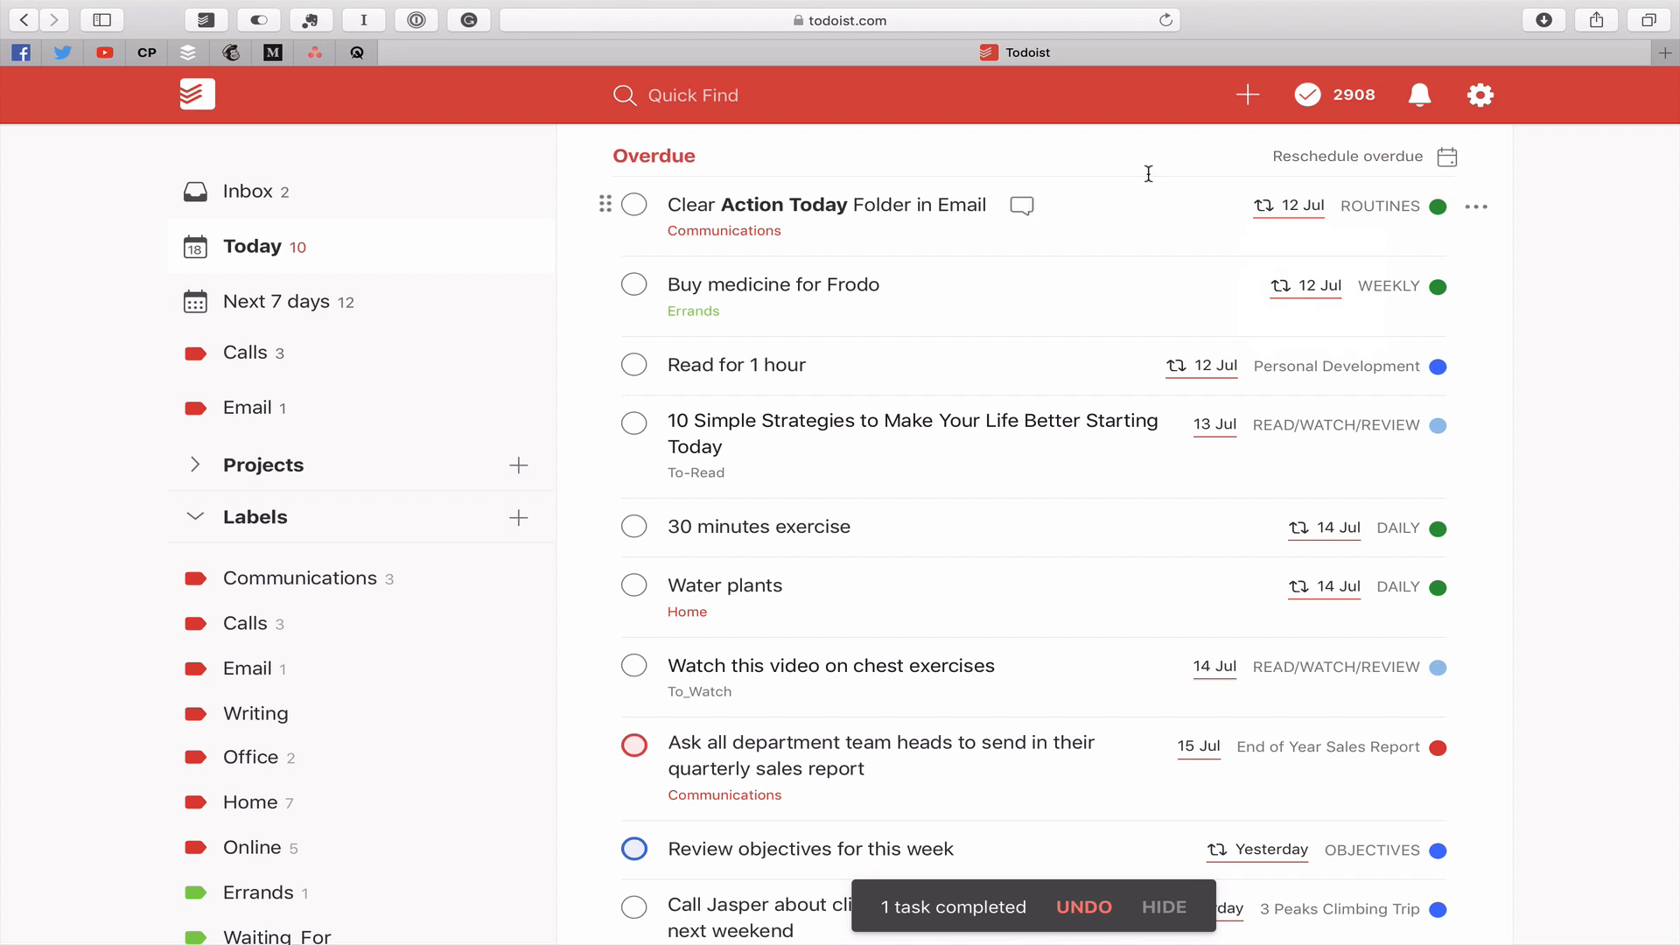
Step: Reschedule the recurring "Clear Action Today Folder in Email" task to 22 July 2019
mouse_move(1326, 226)
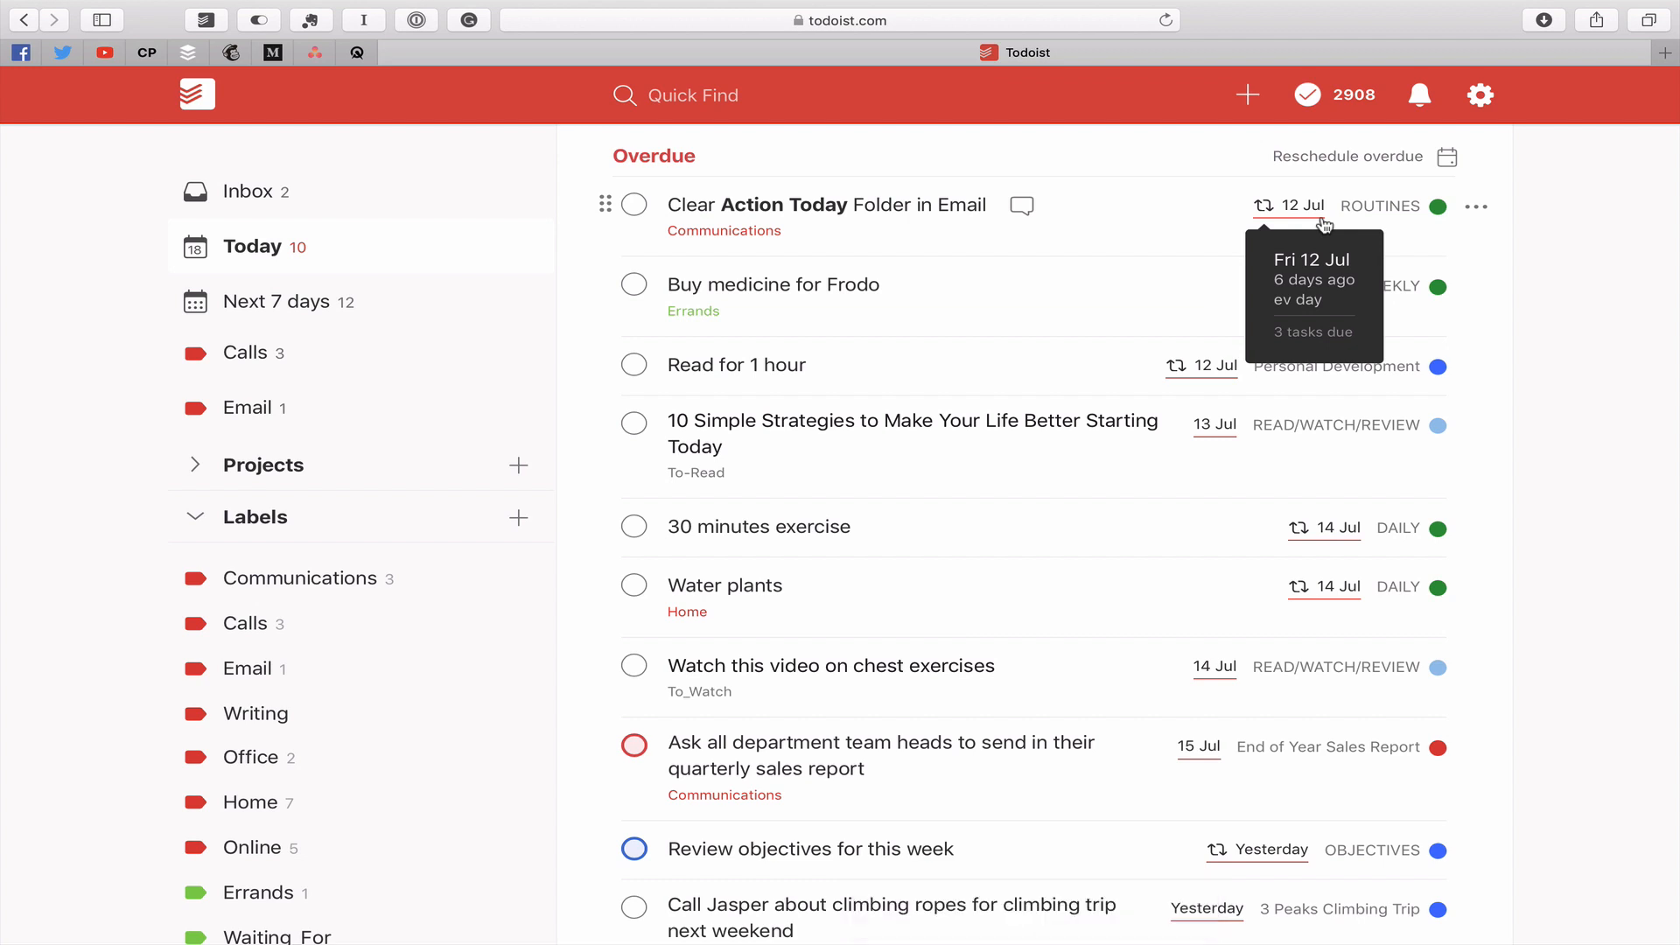
click(1478, 209)
click(1453, 333)
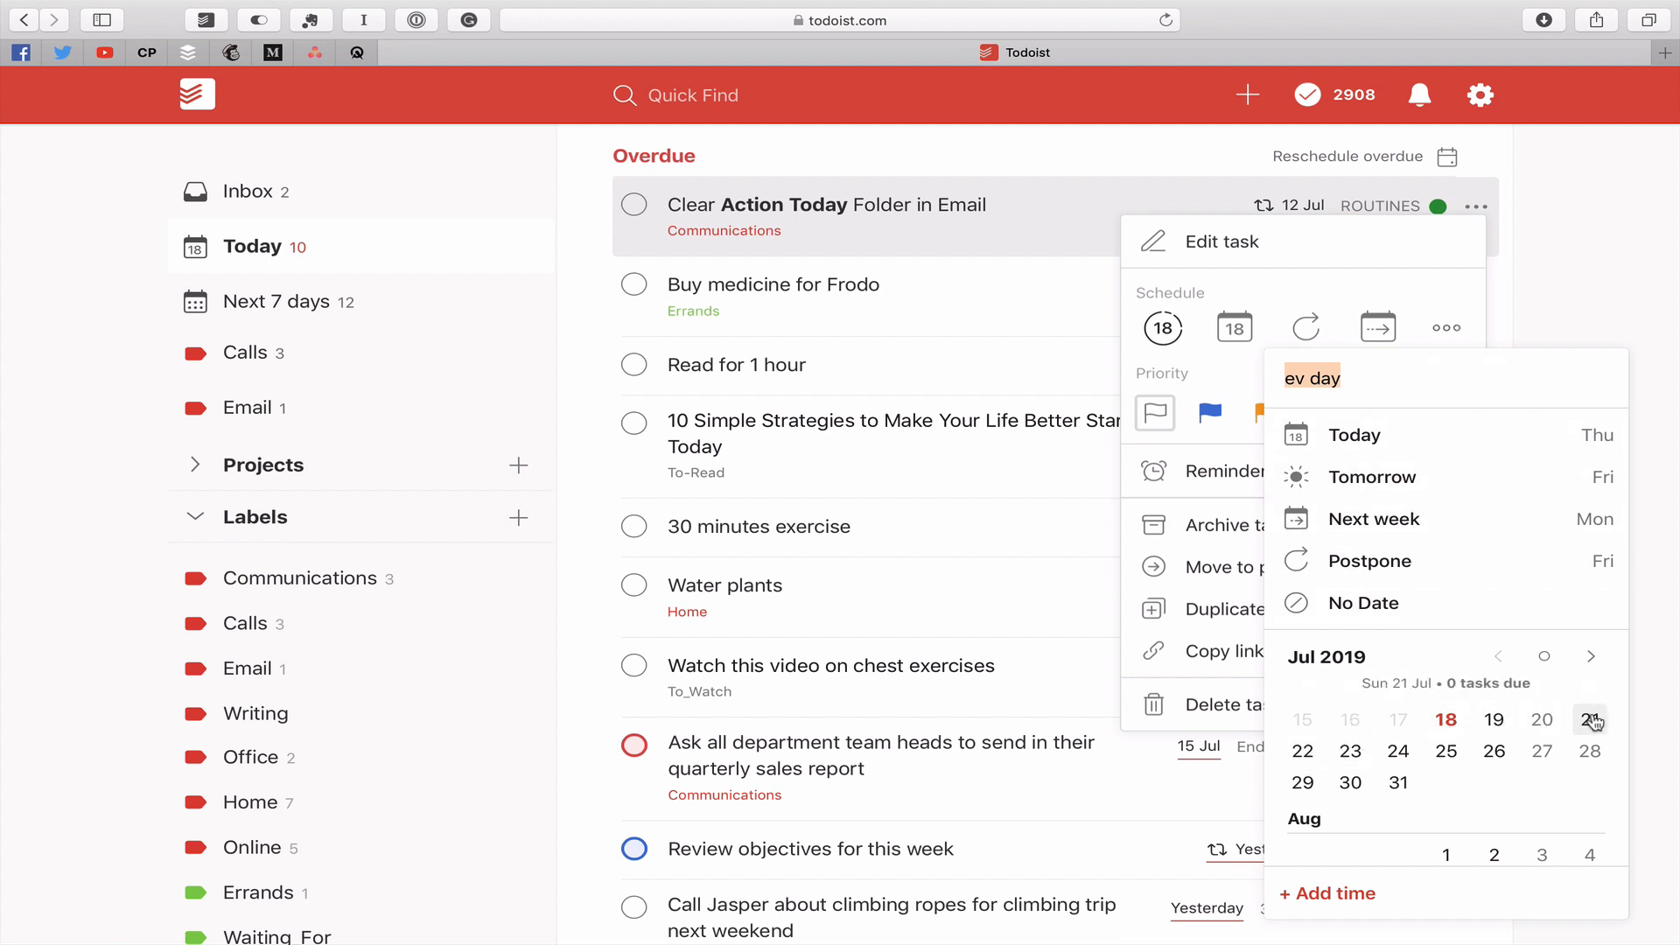
click(1303, 753)
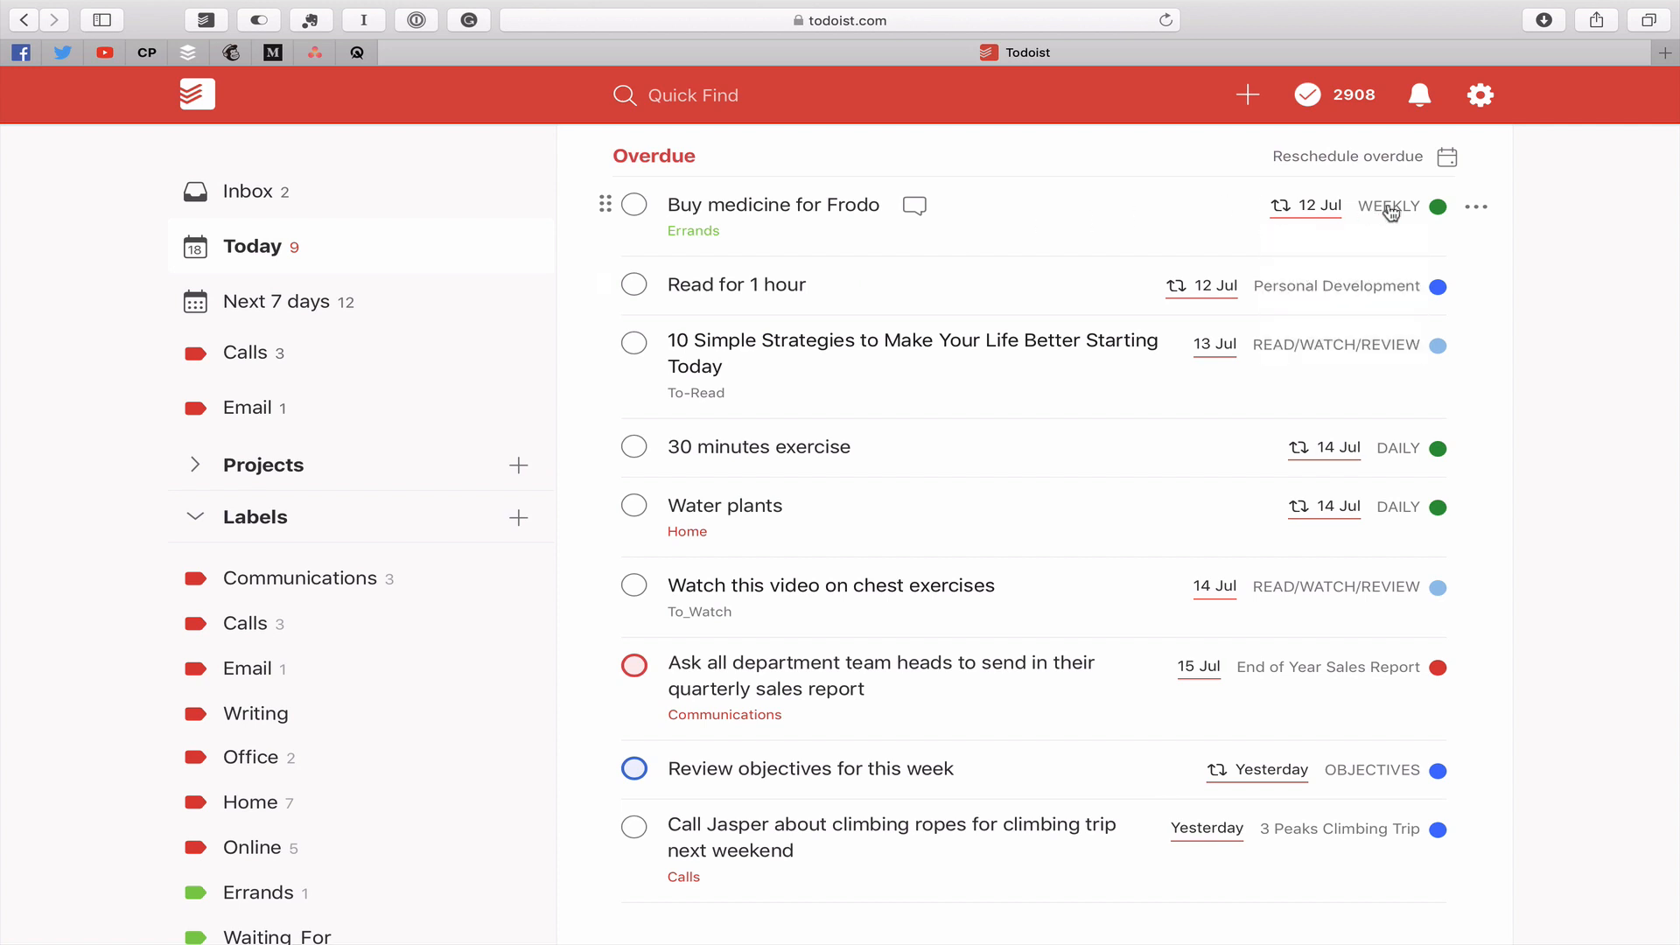
Step: Complete the overdue recurring tasks for buying medicine and watering plants
mouse_move(1323, 223)
click(634, 205)
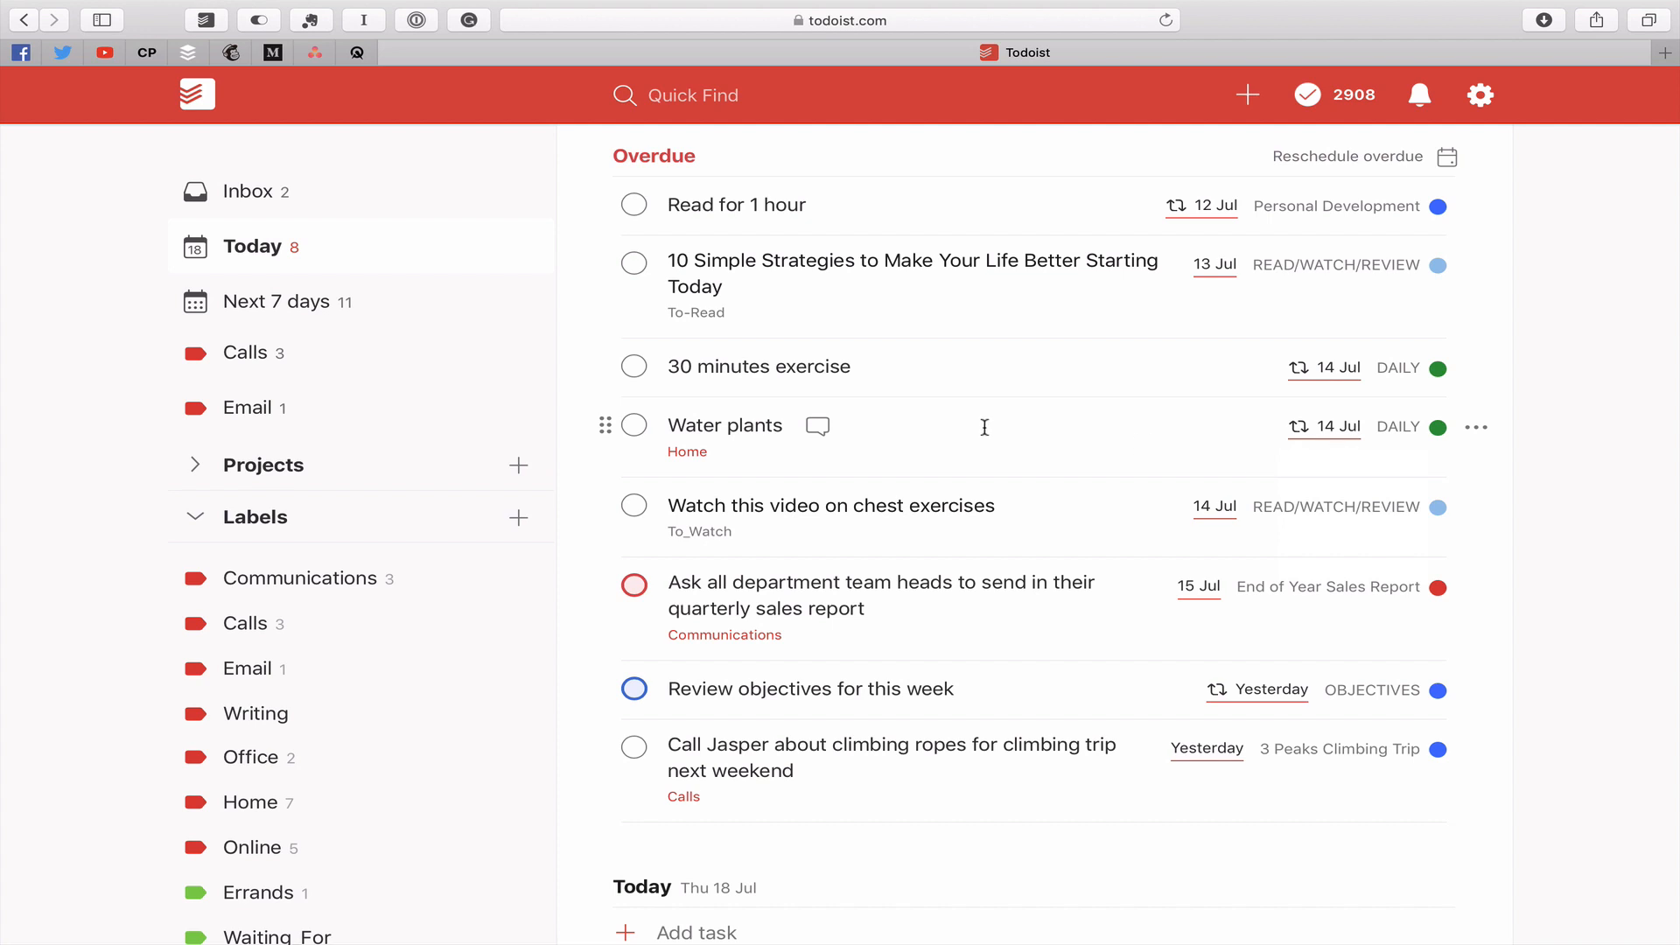
click(635, 426)
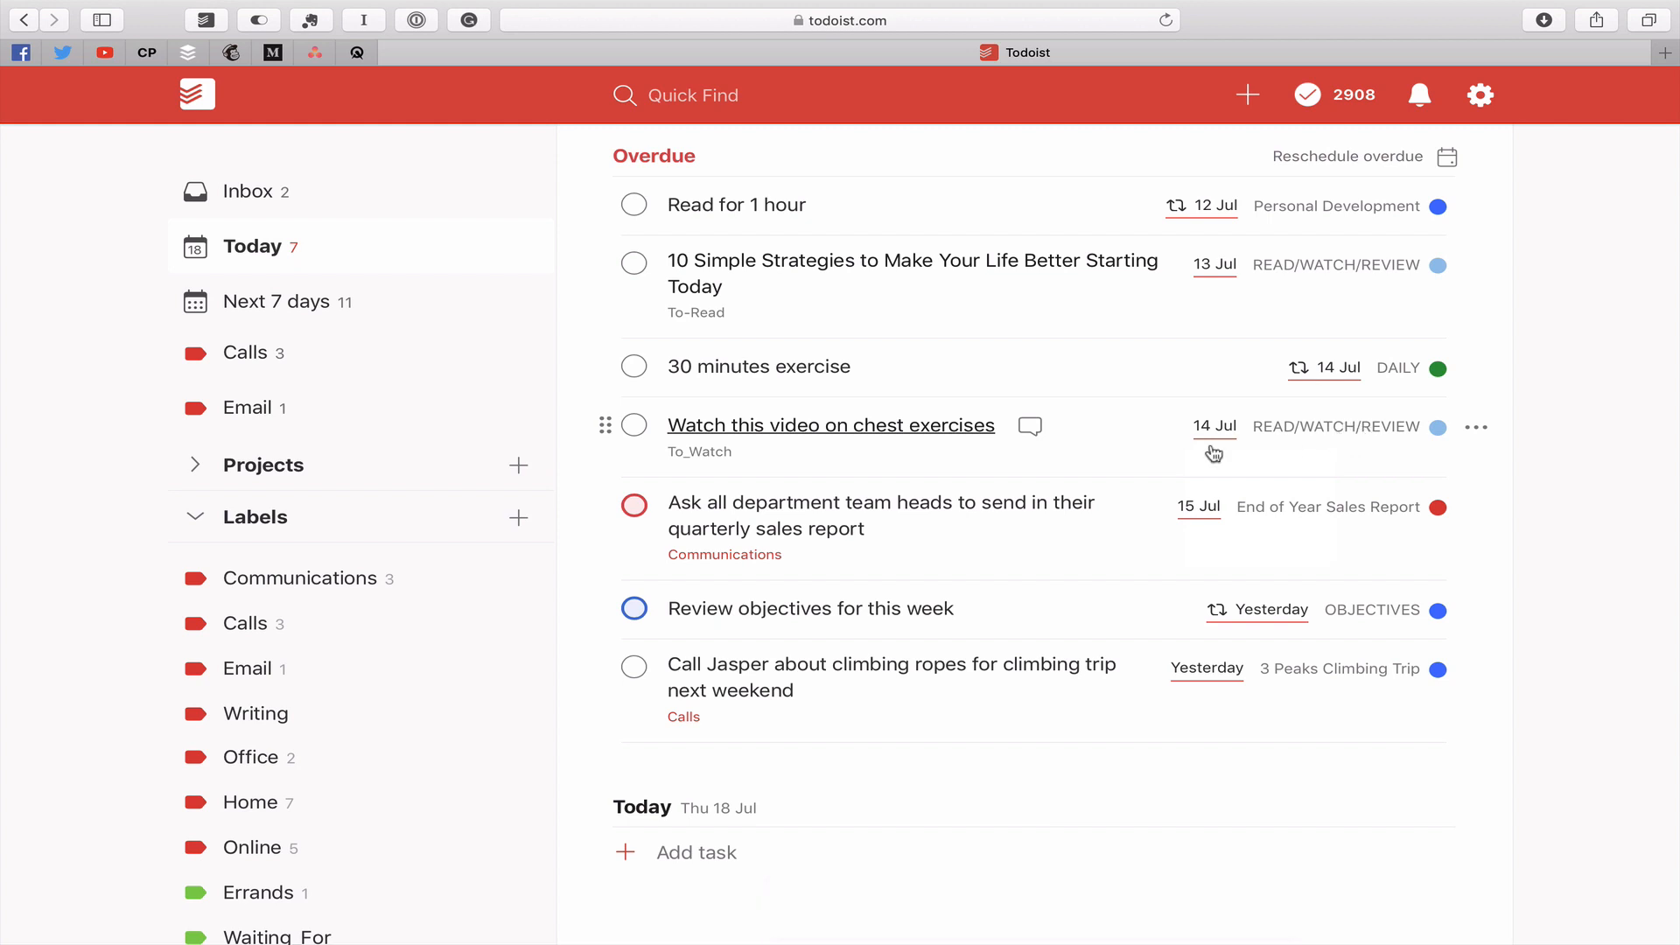
click(1475, 429)
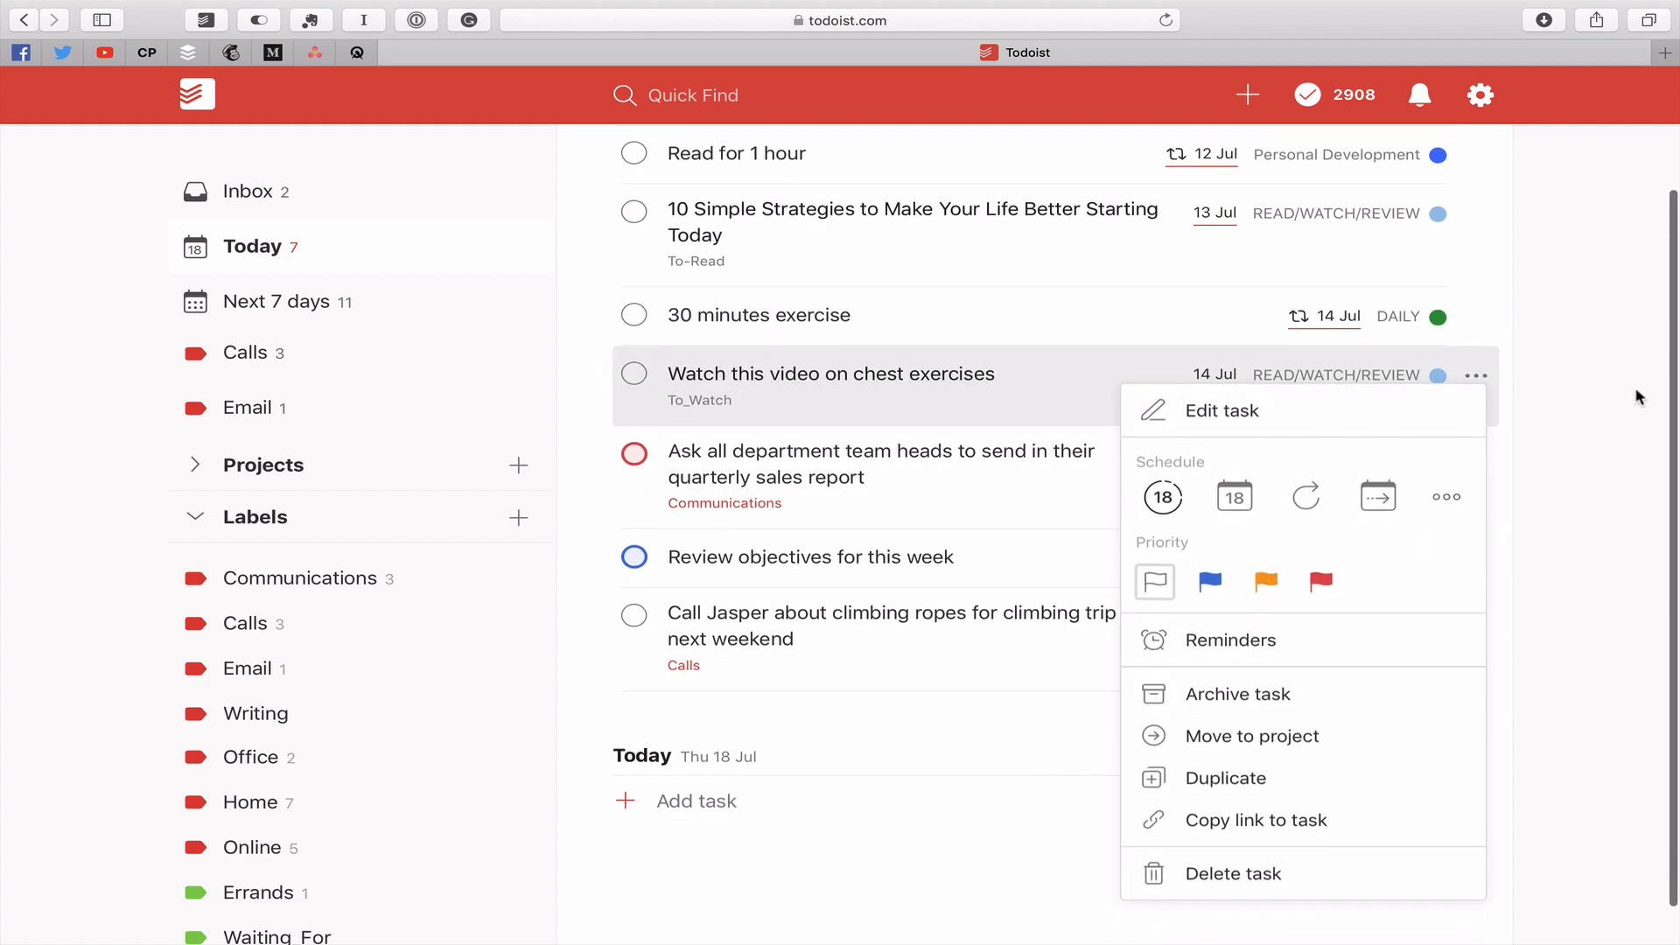
click(1640, 395)
click(1082, 383)
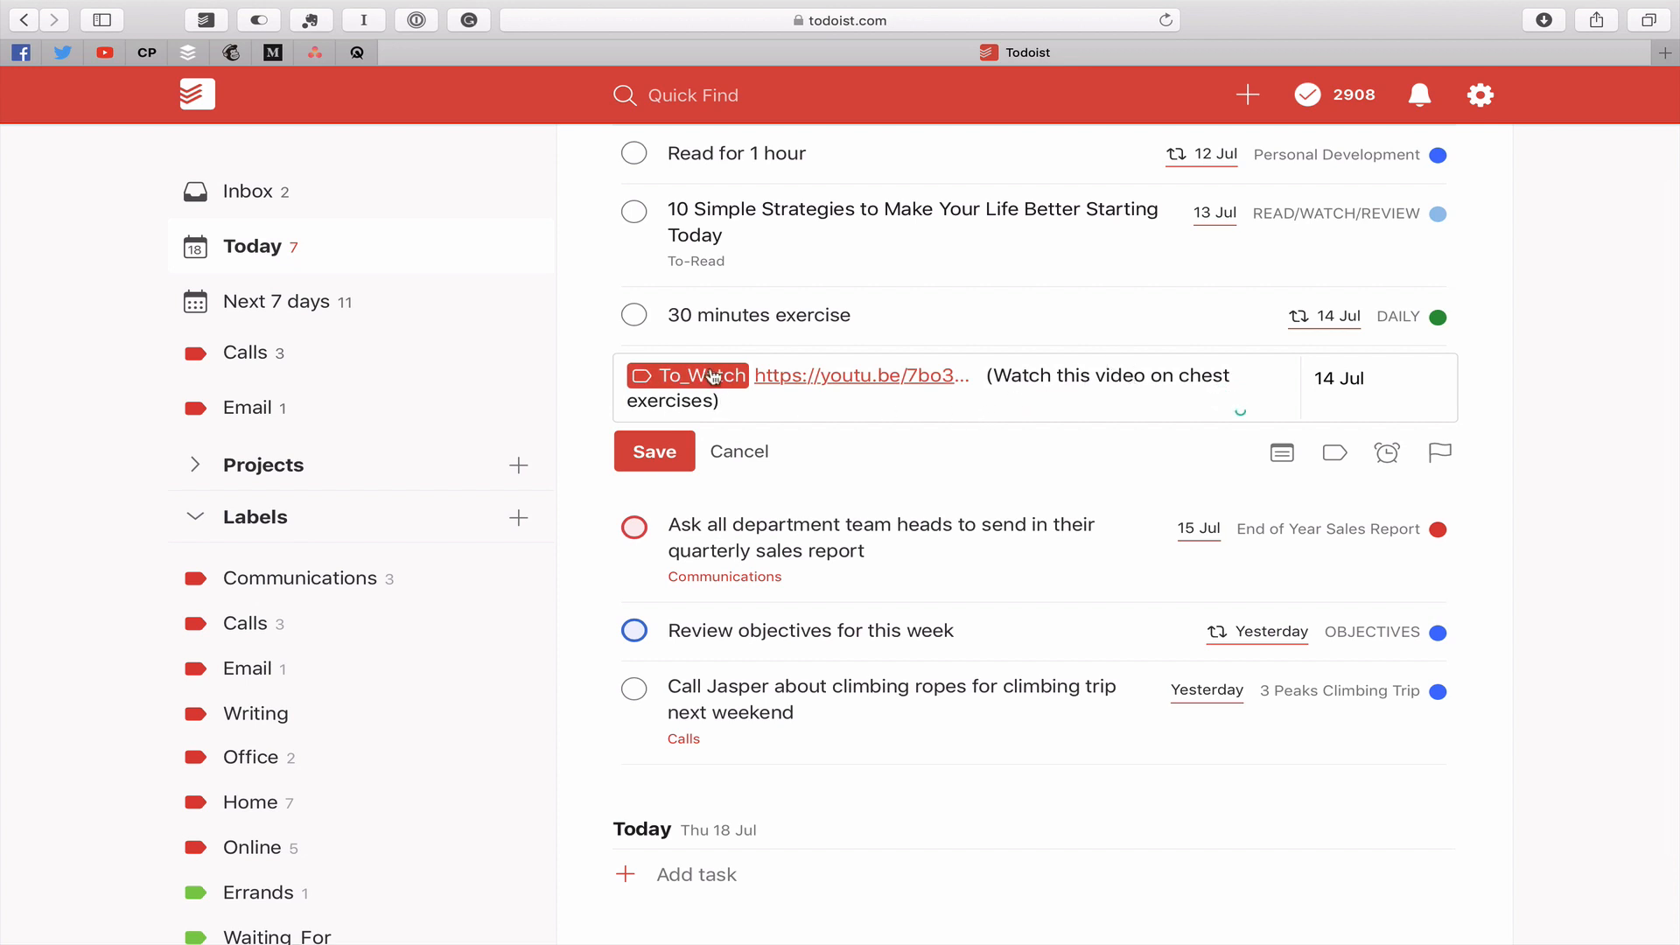
click(655, 463)
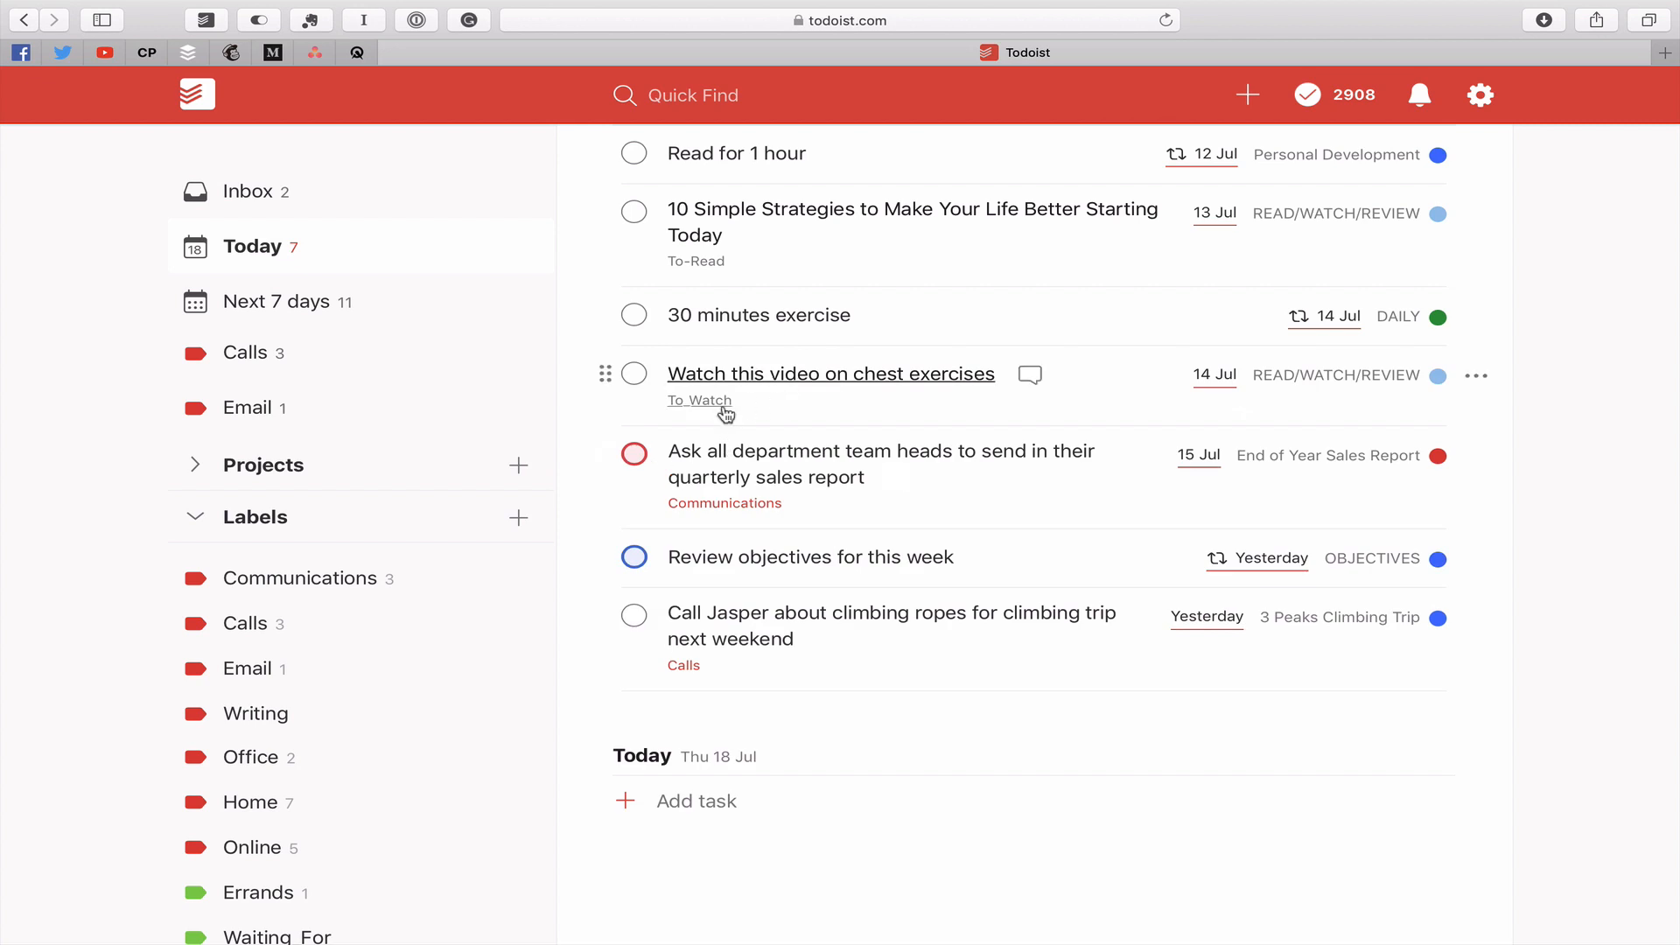
Step: Remove the due date from the "Watch this video on chest exercises" task
click(1478, 379)
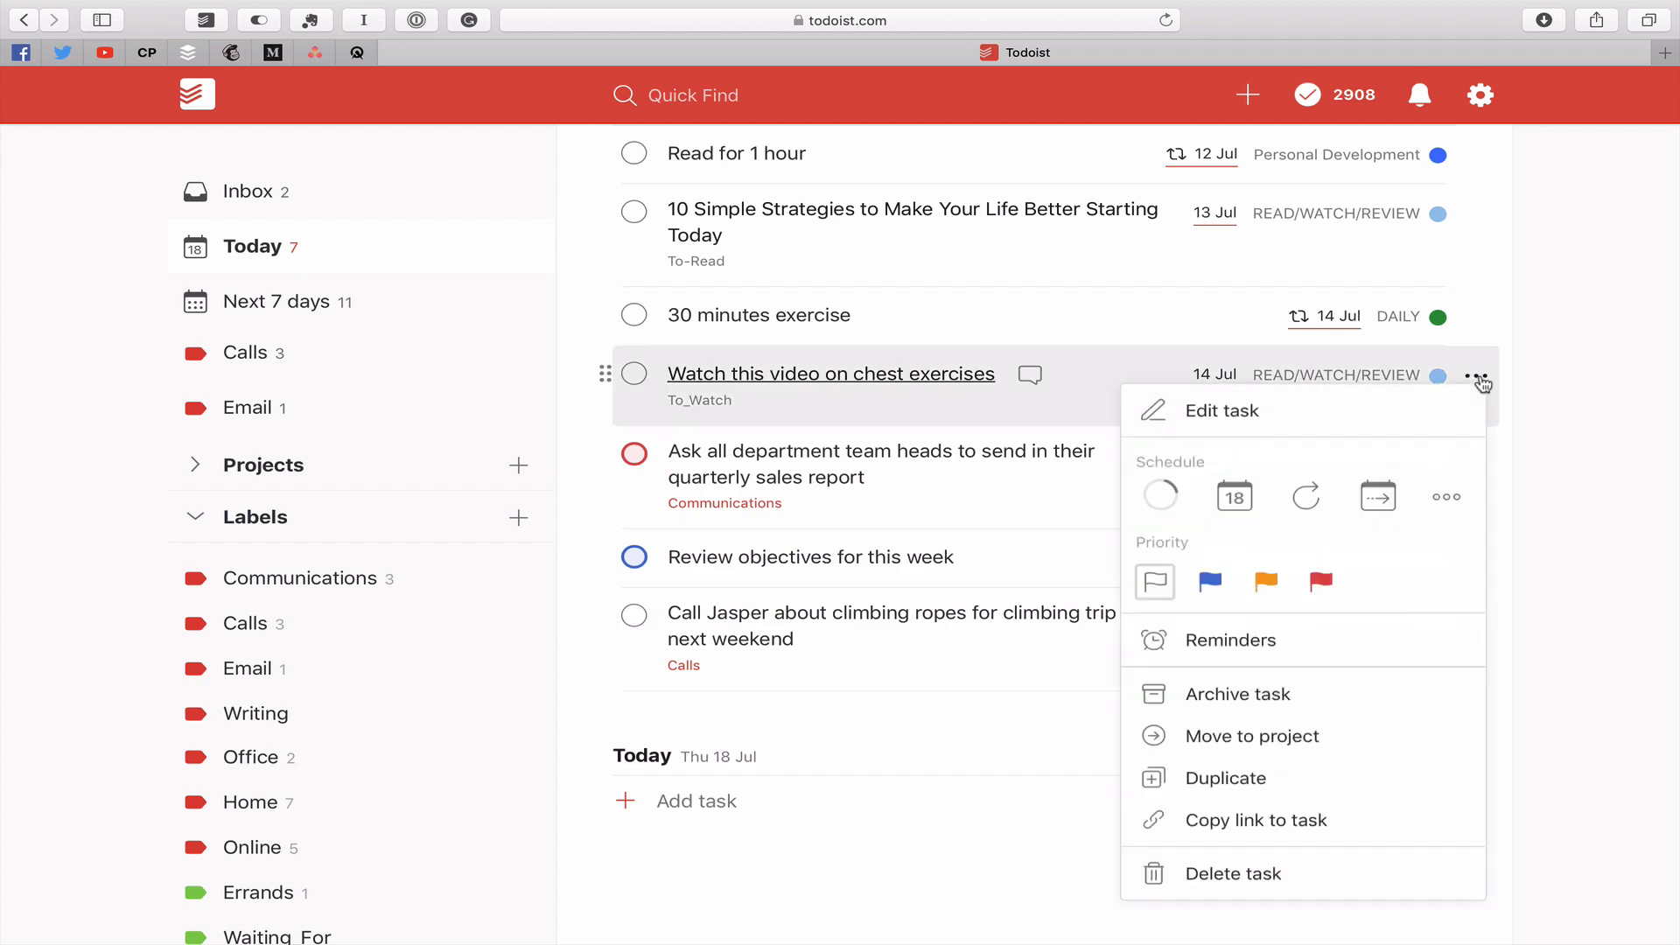
click(1460, 508)
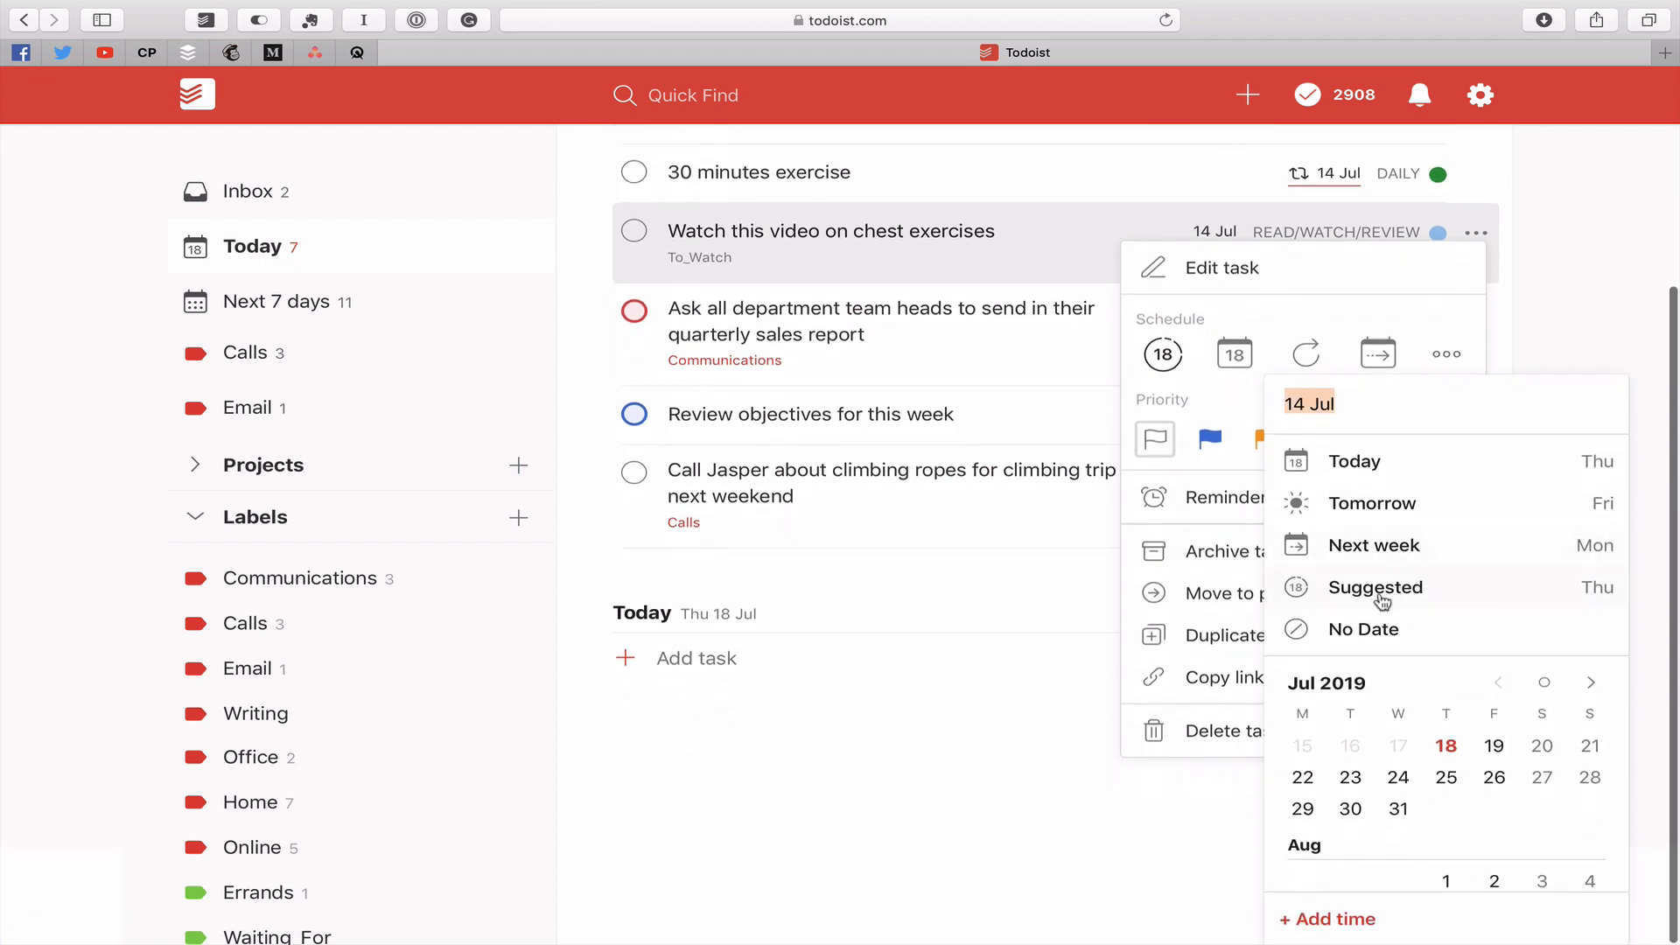
click(1381, 627)
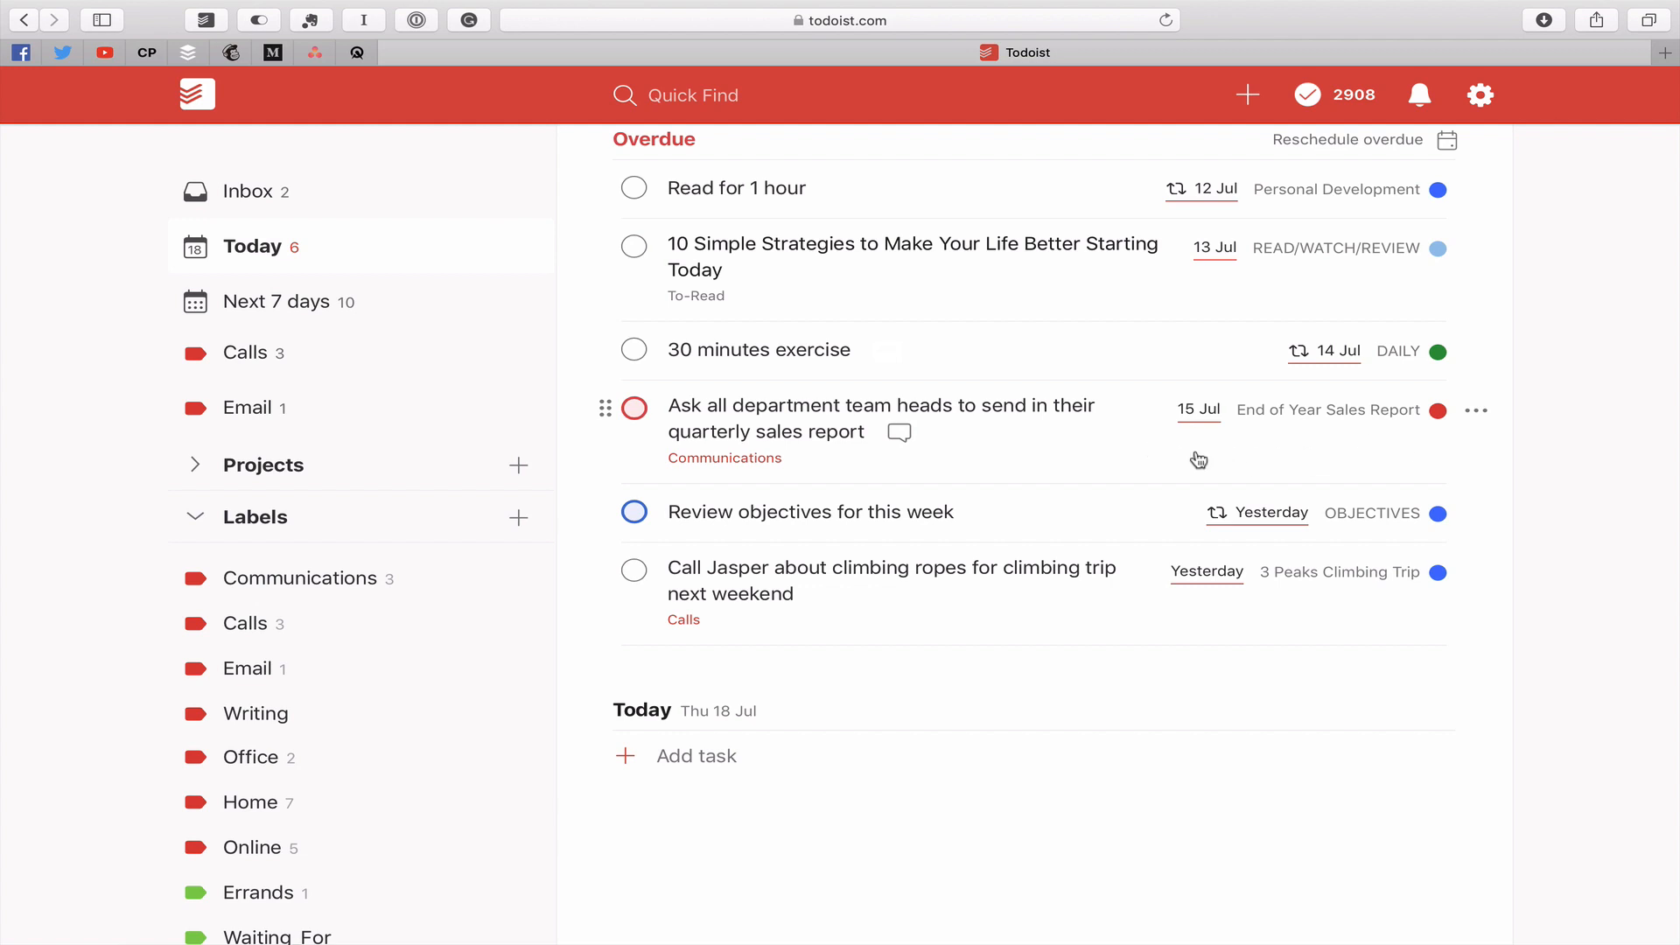
Step: Replace the Communications label with Email on the task asking department heads for their quarterly sales report, and save it
click(1143, 446)
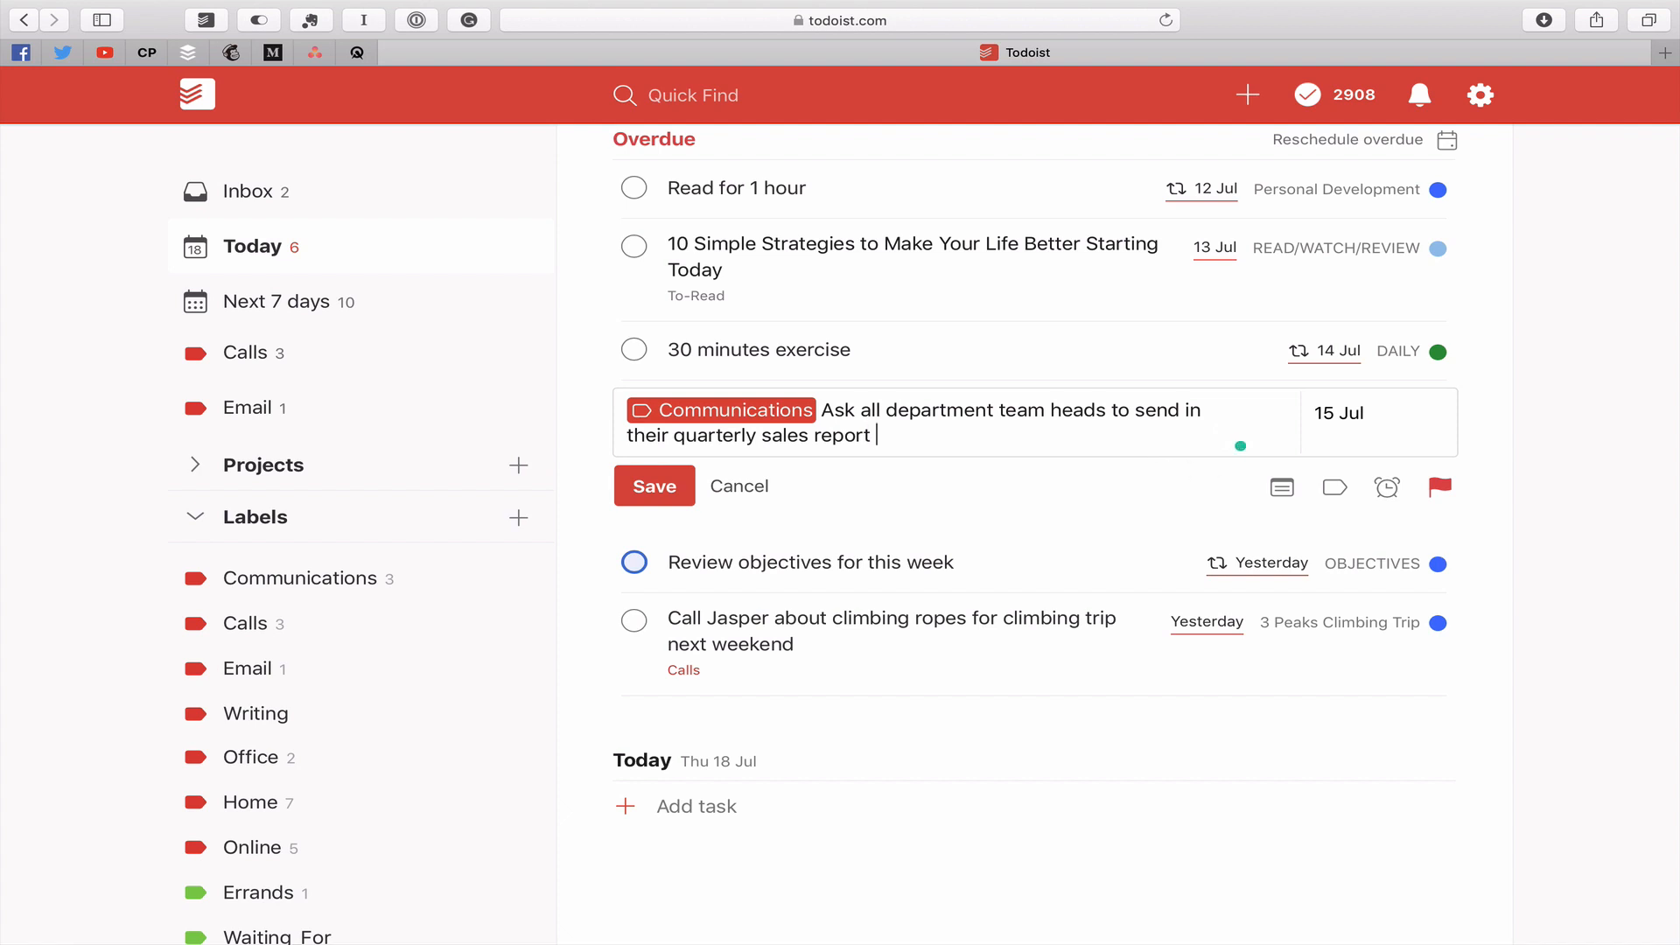
text(@em)
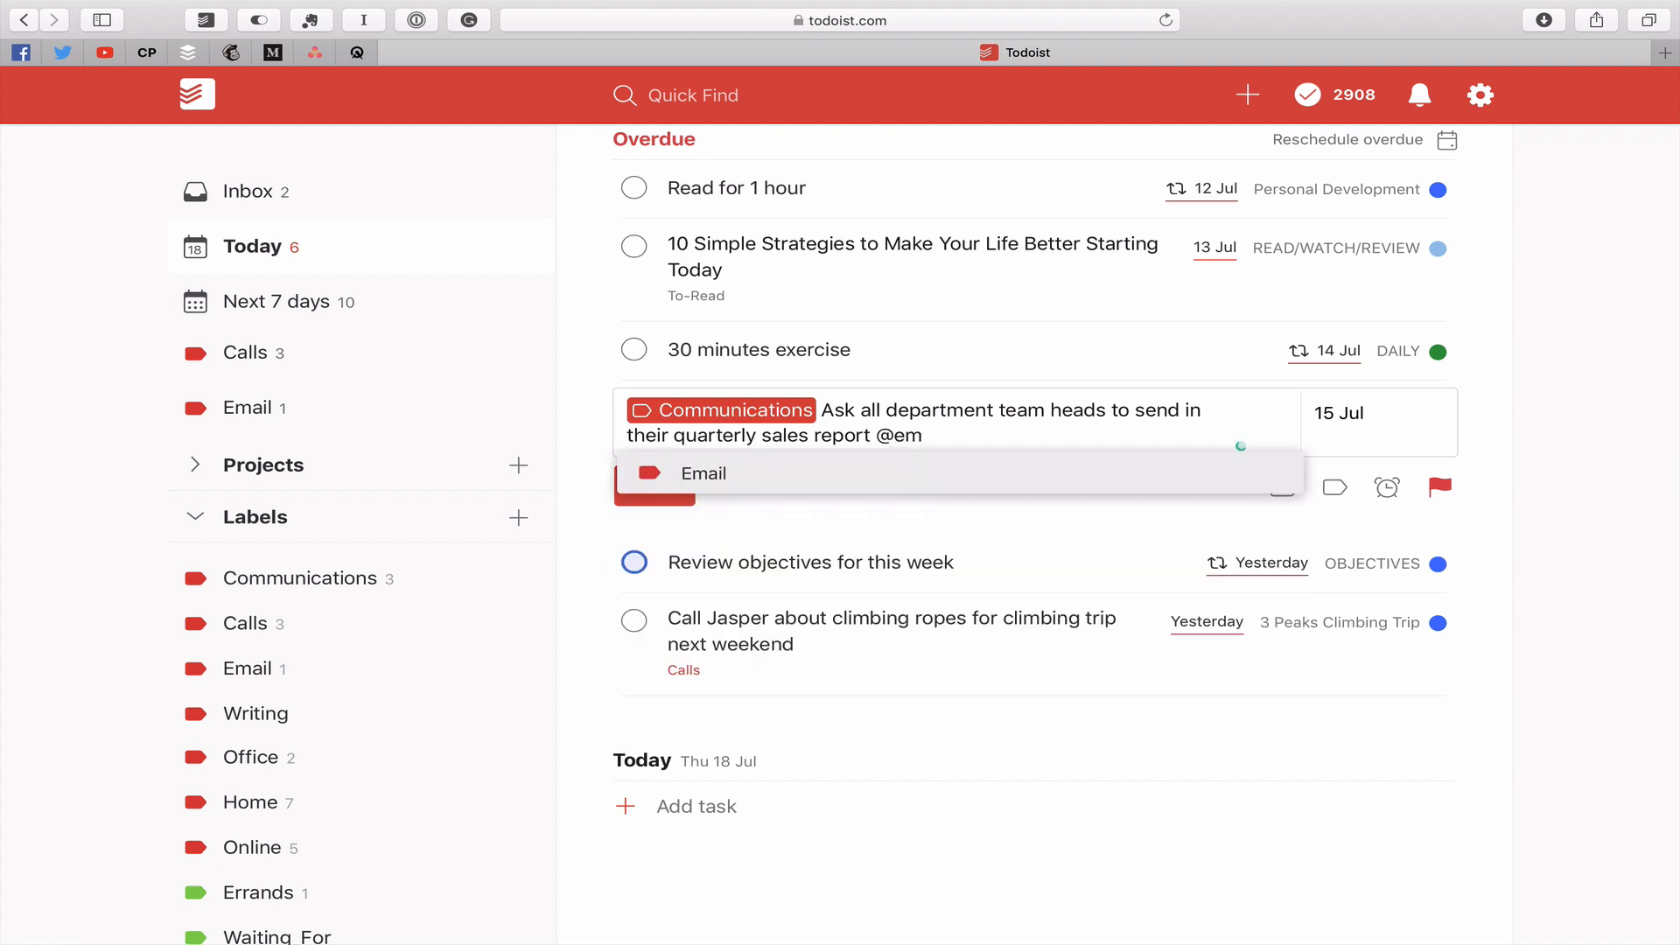
key(Return)
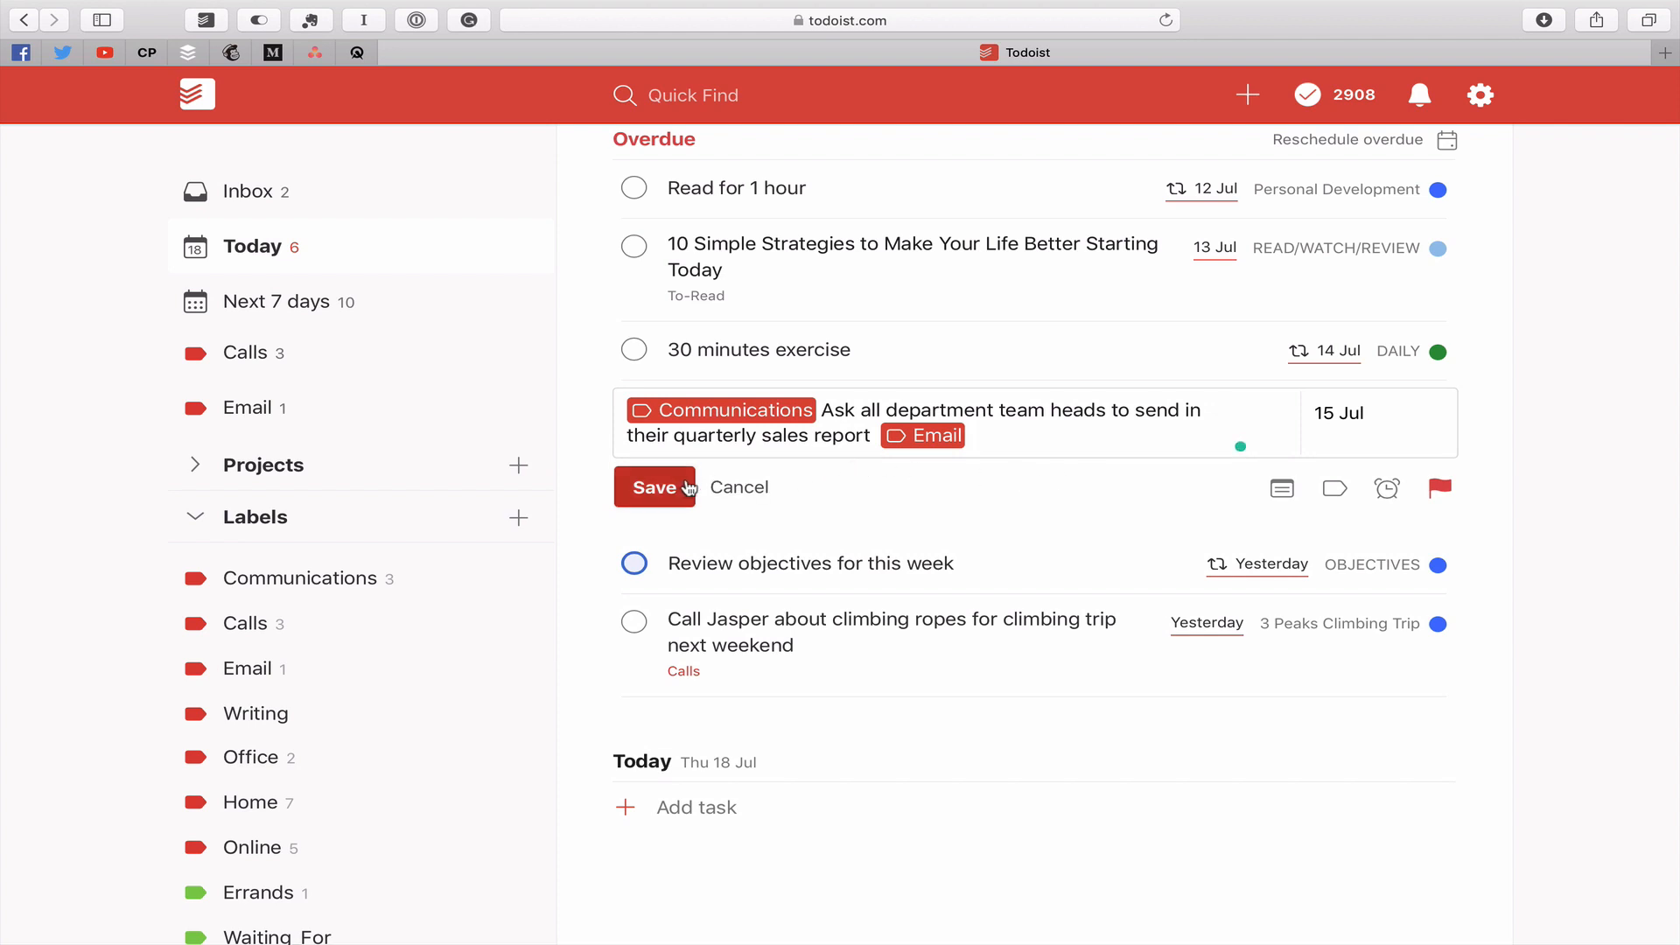
click(821, 410)
key(BackSpace)
key(BackSpace)
key(BackSpace)
key(BackSpace)
key(BackSpace)
key(BackSpace)
key(BackSpace)
key(BackSpace)
key(BackSpace)
key(BackSpace)
key(BackSpace)
key(BackSpace)
key(BackSpace)
key(BackSpace)
key(BackSpace)
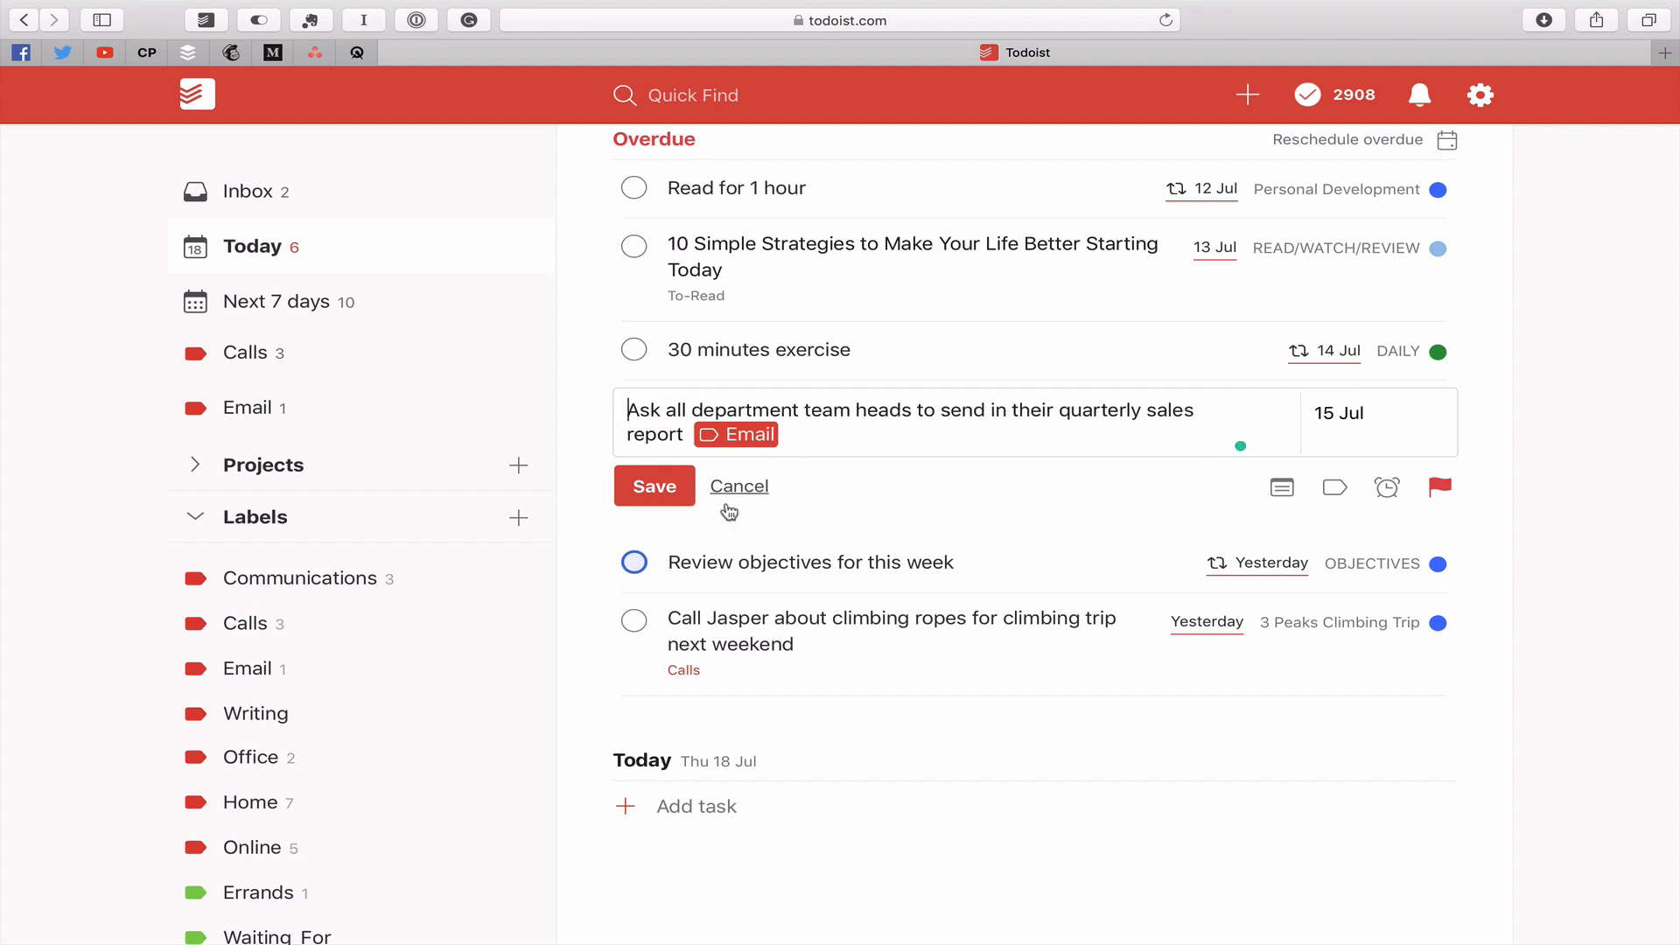
click(657, 486)
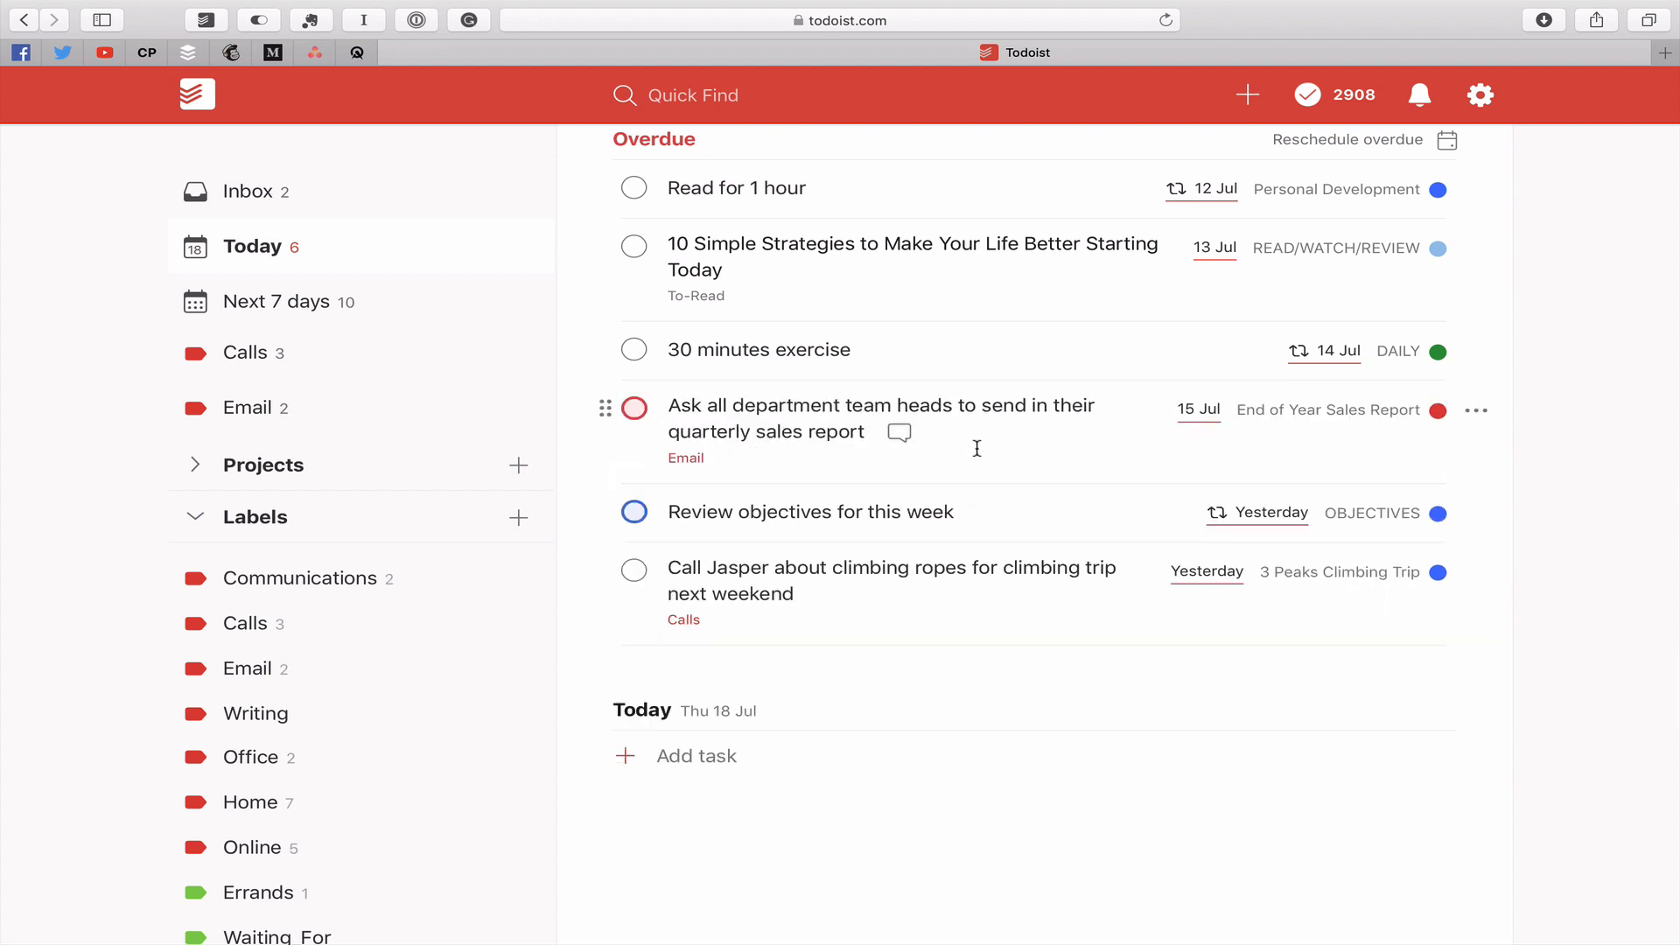
Step: Remove the due date from the quarterly sales report request task
click(1479, 413)
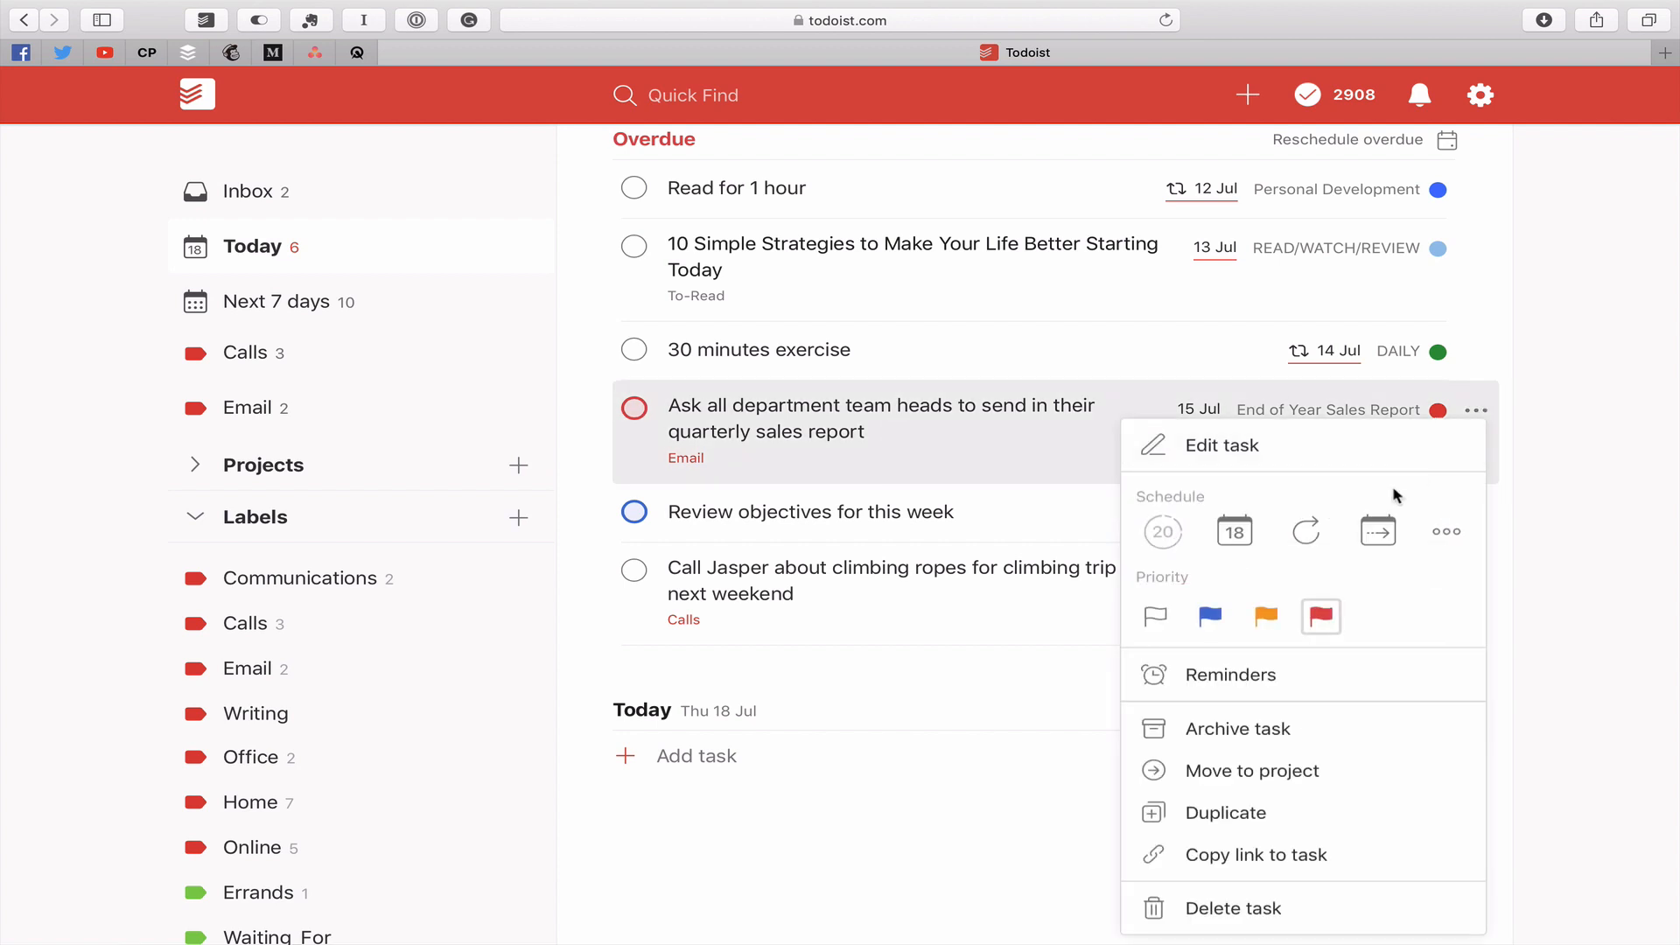
click(1447, 531)
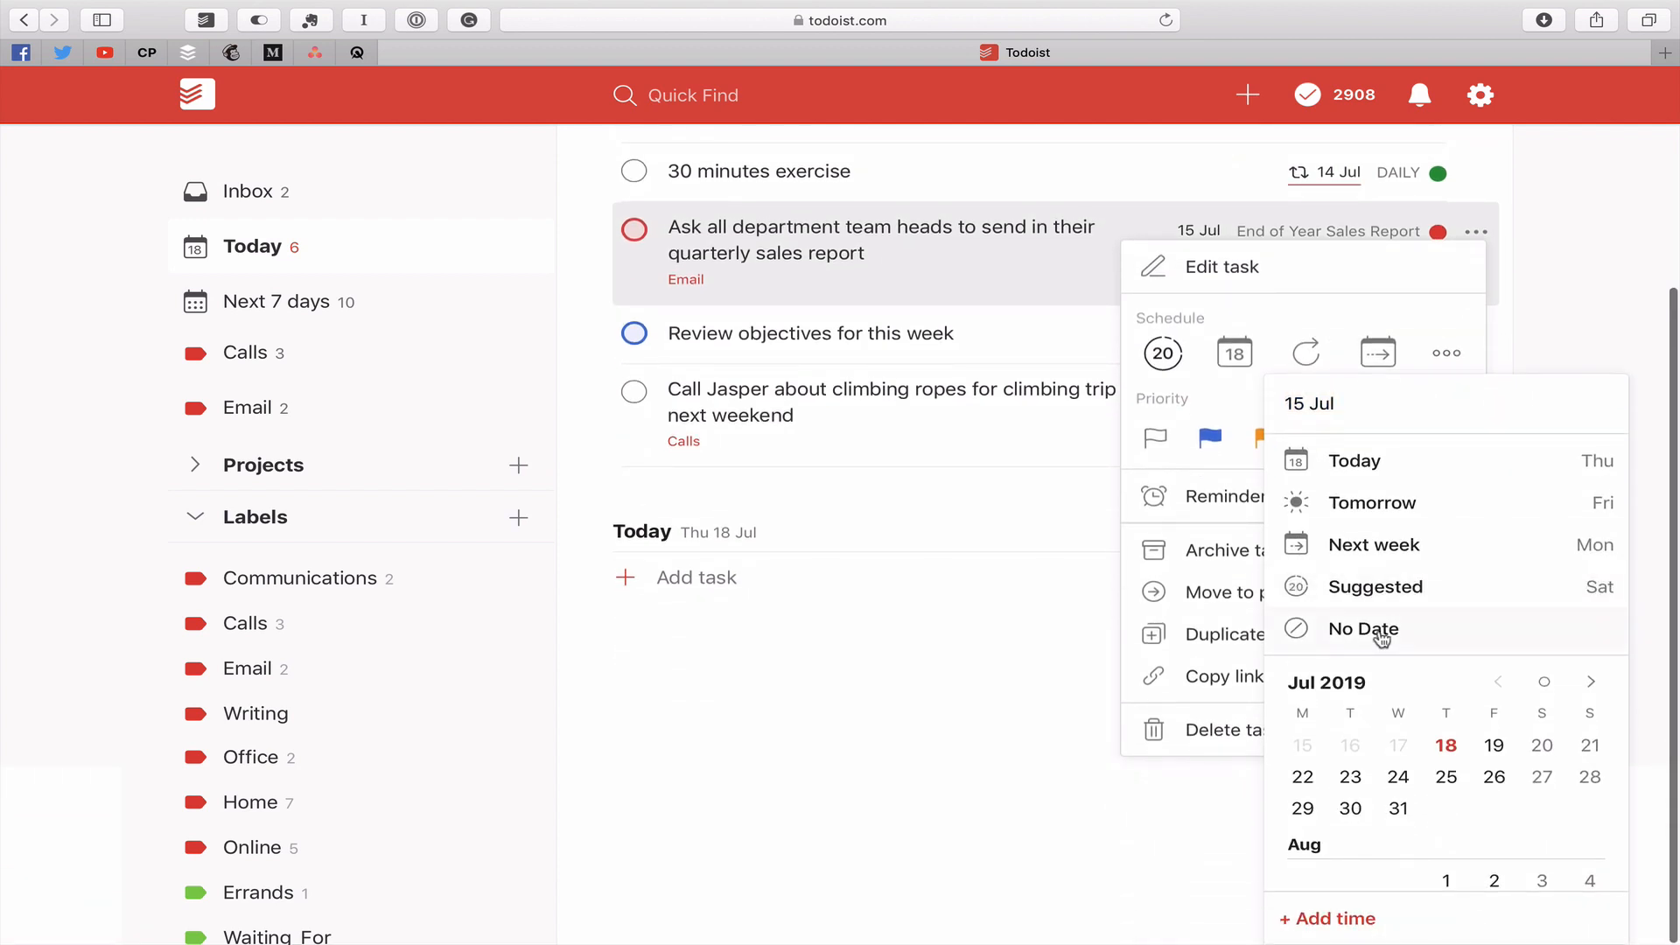
click(1381, 631)
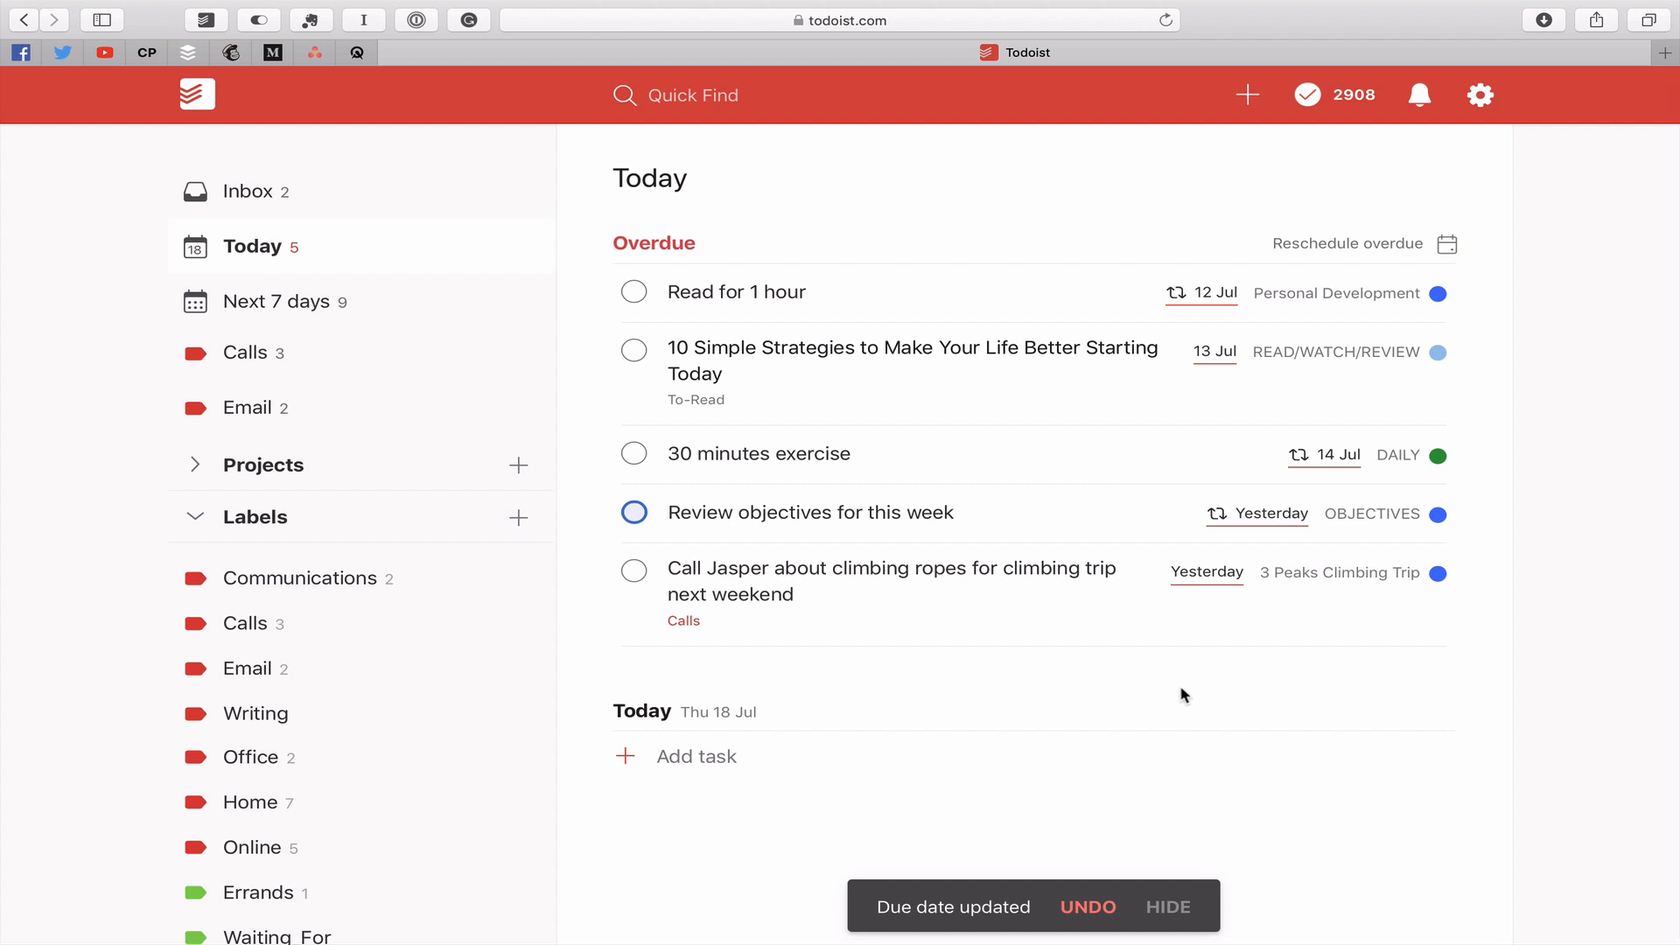
Step: Remove the due date from the climbing ropes call task in the 3 Peaks Climbing Trip project and save it
click(889, 570)
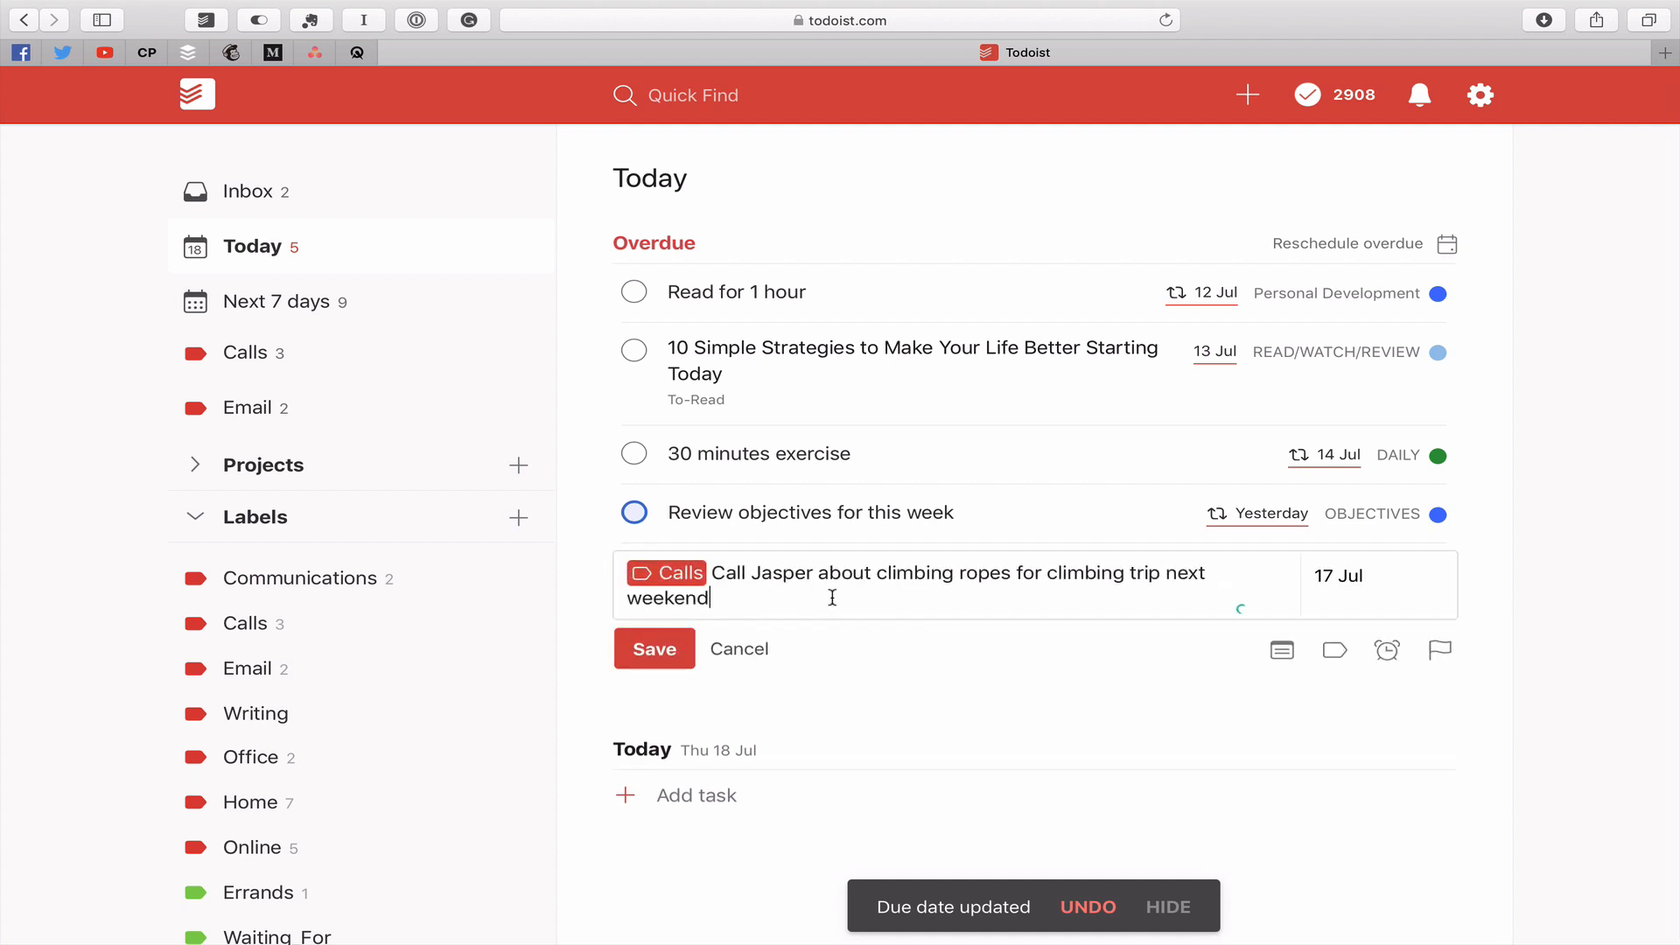
click(1391, 598)
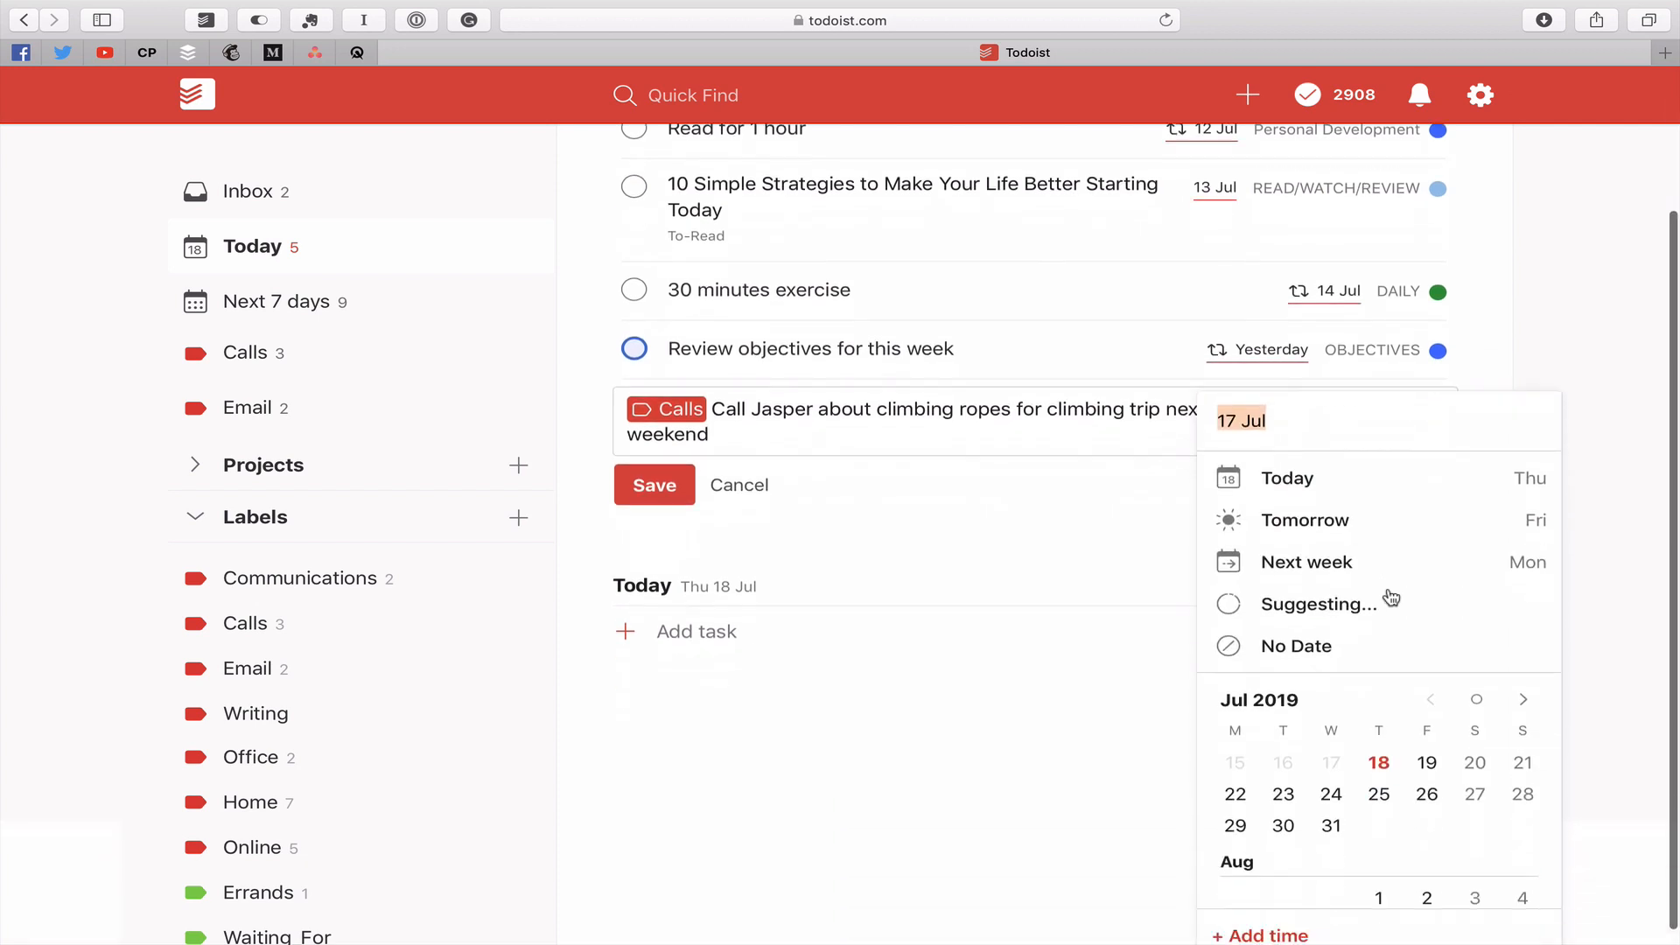
click(1427, 636)
click(652, 609)
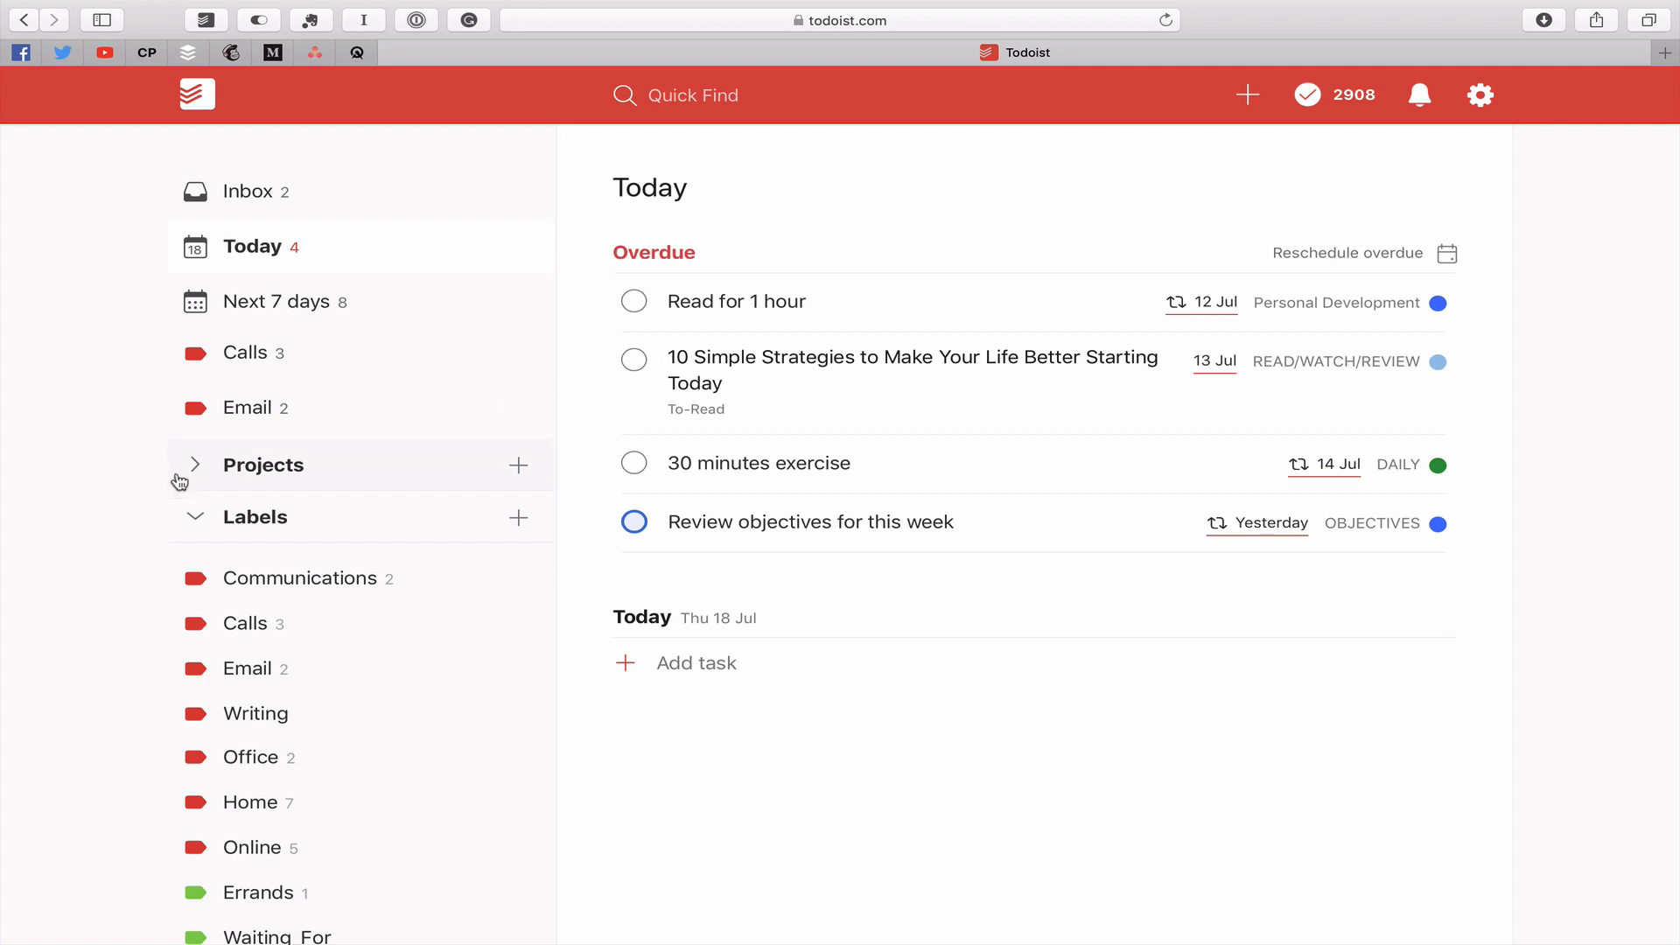
Step: Collapse the Labels list and review the tasks under the favorited Calls and Email labels
click(194, 517)
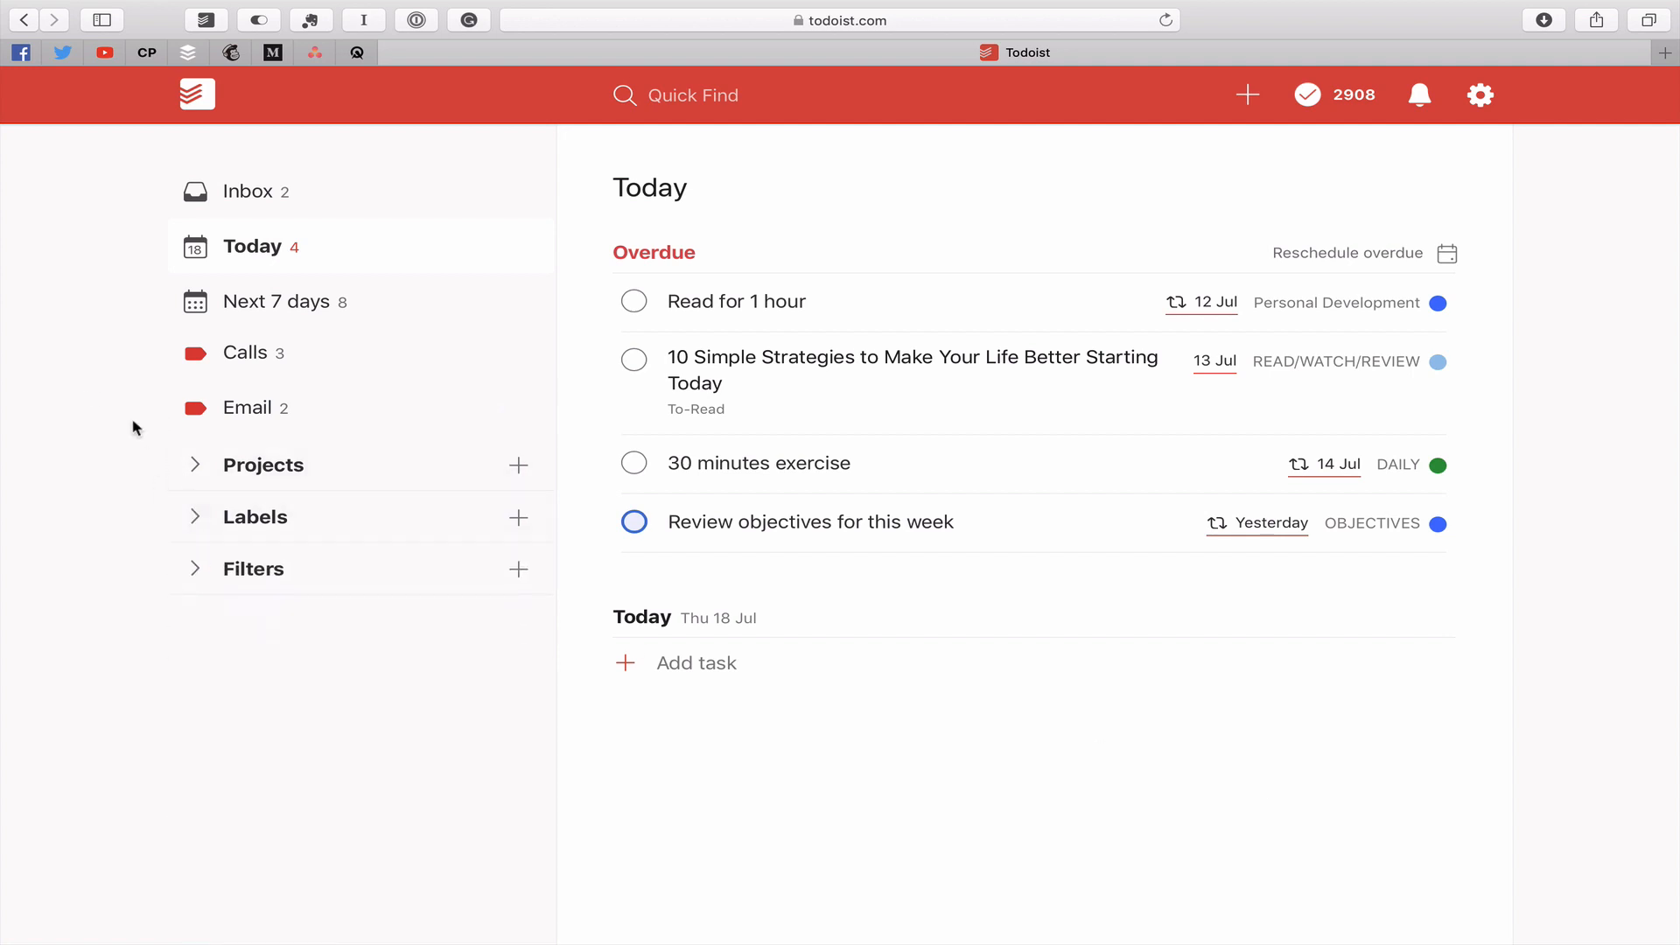
click(243, 355)
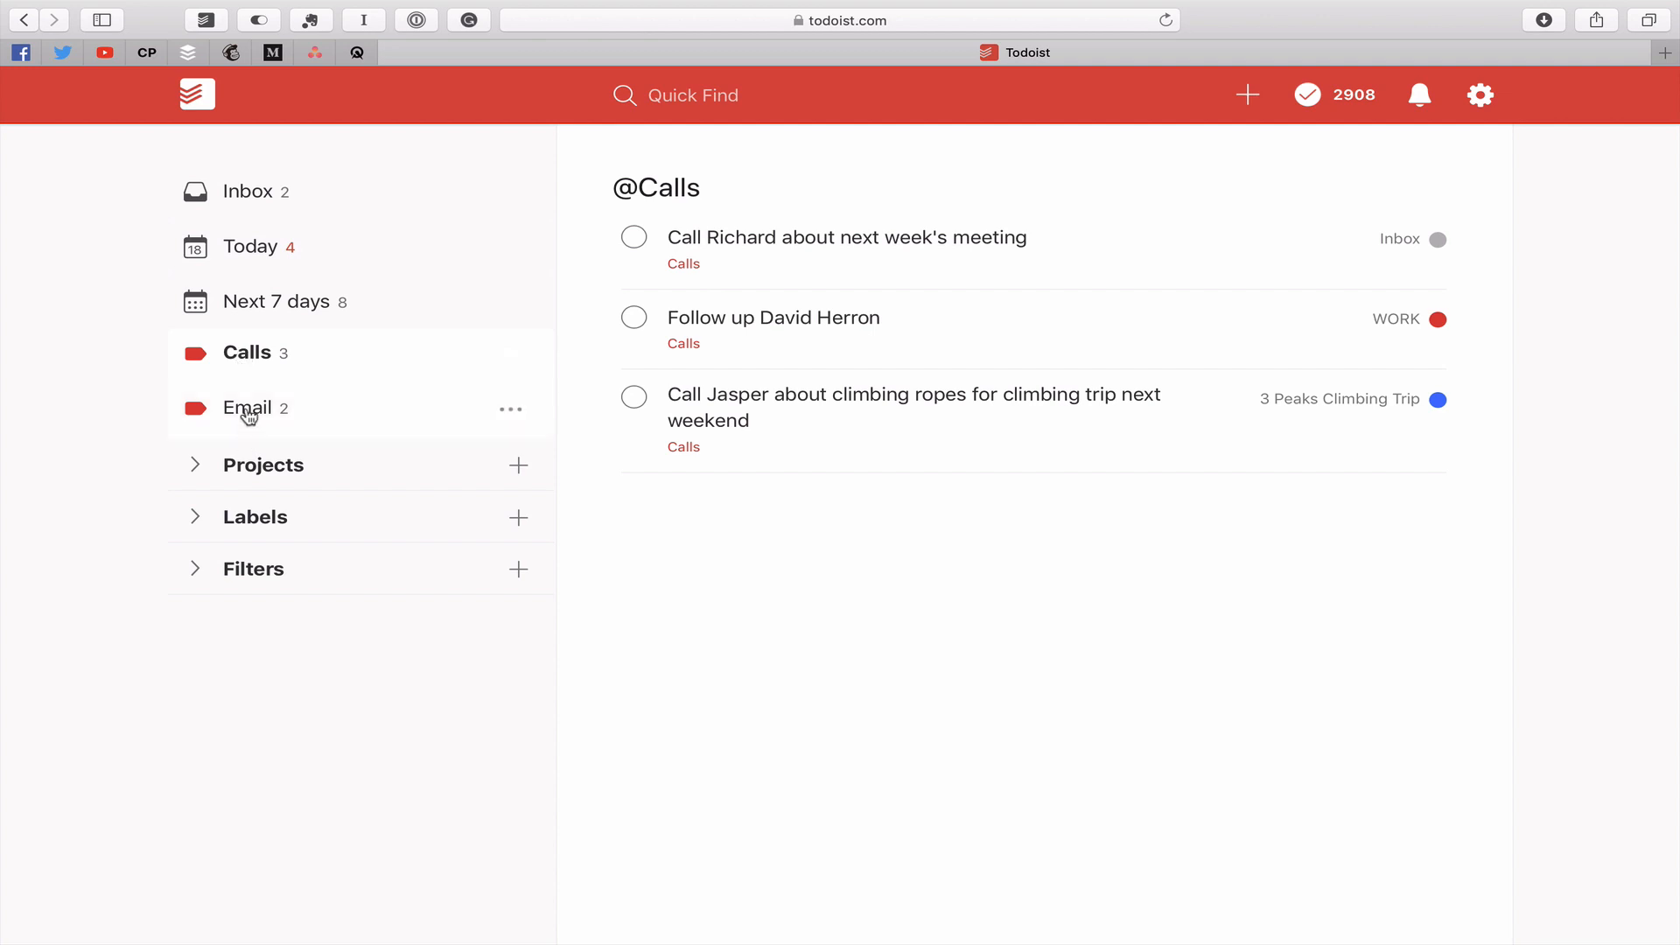
click(249, 408)
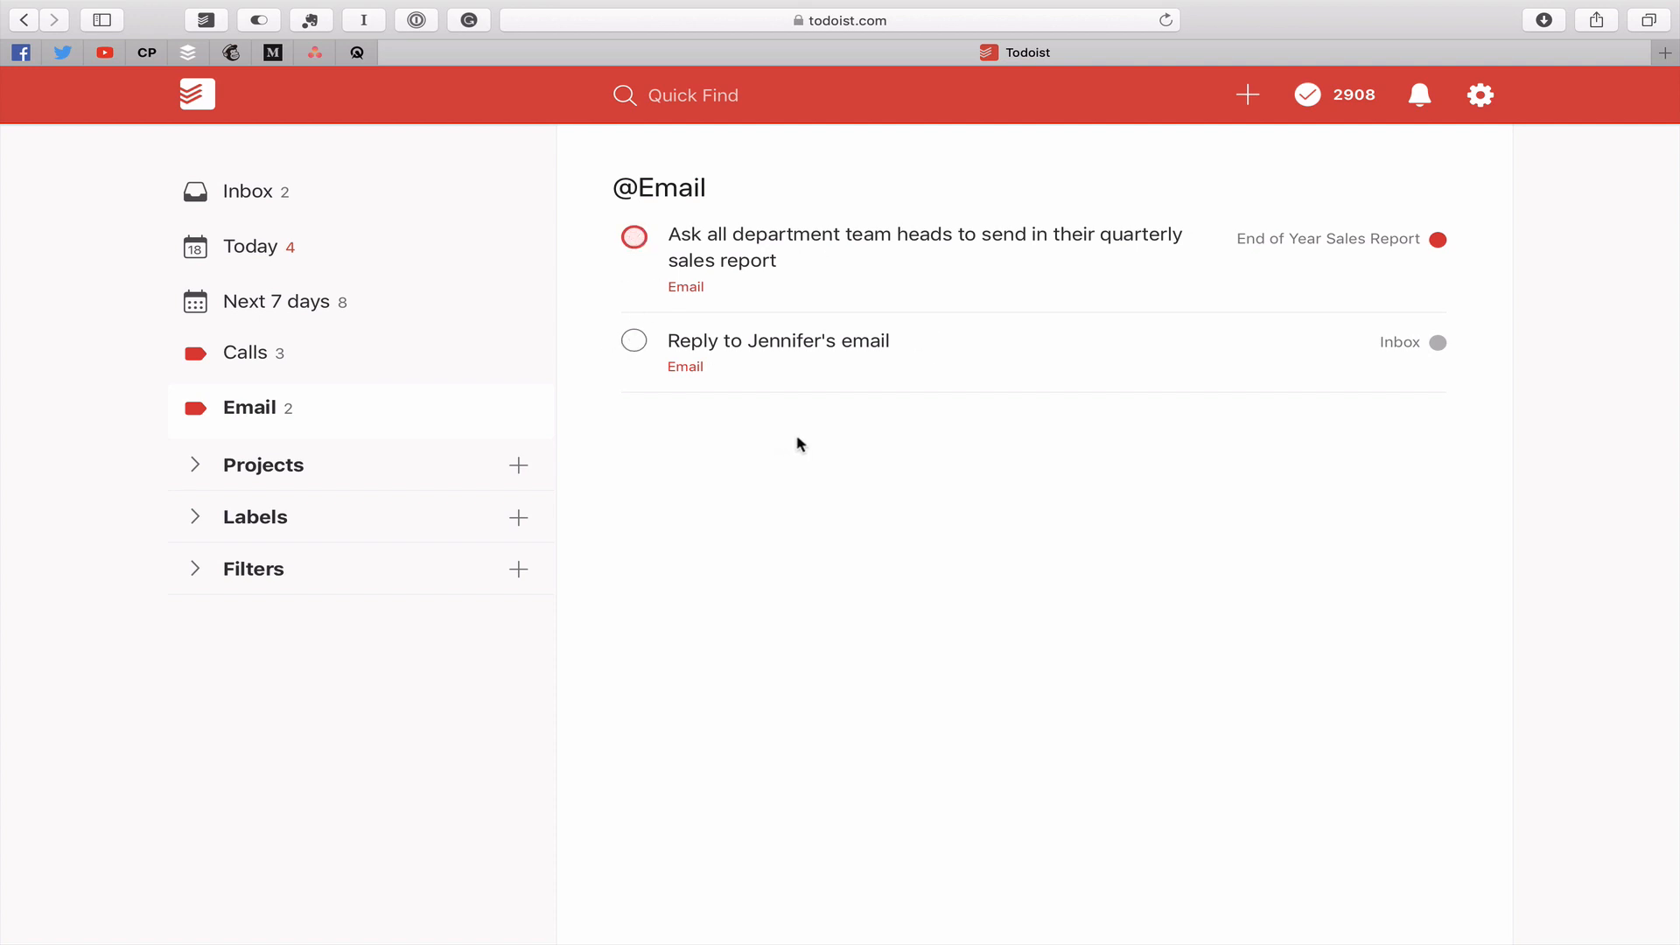
Step: Set the priority of the quarterly sales report request task under the Email label to Priority 3
click(777, 344)
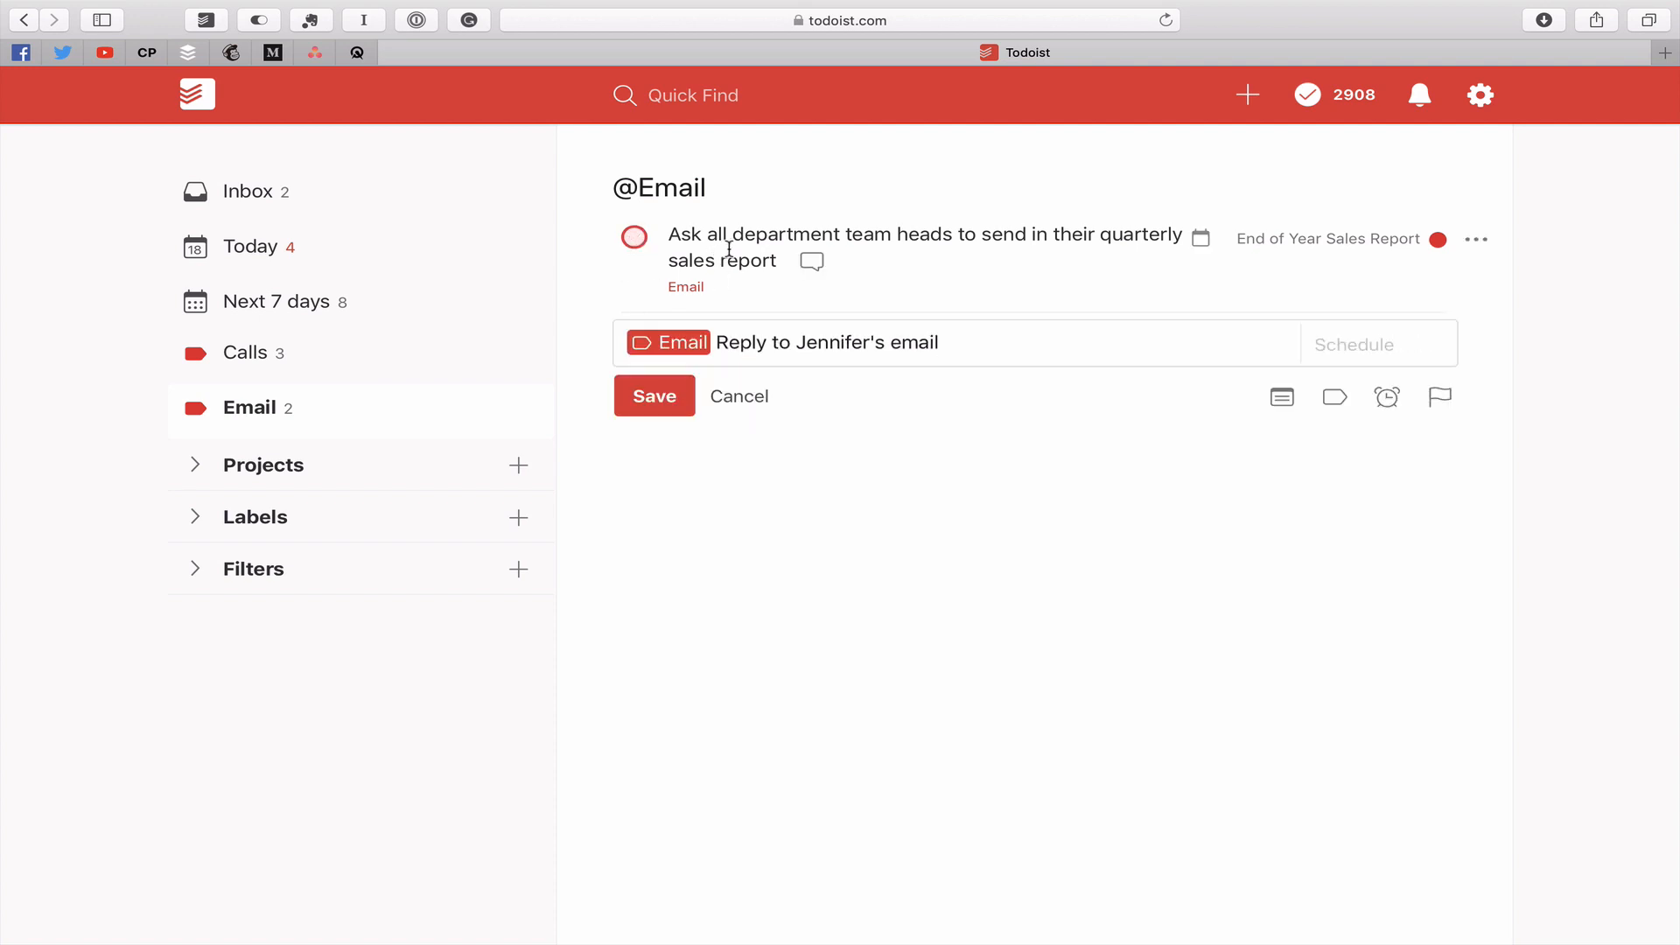
click(1479, 240)
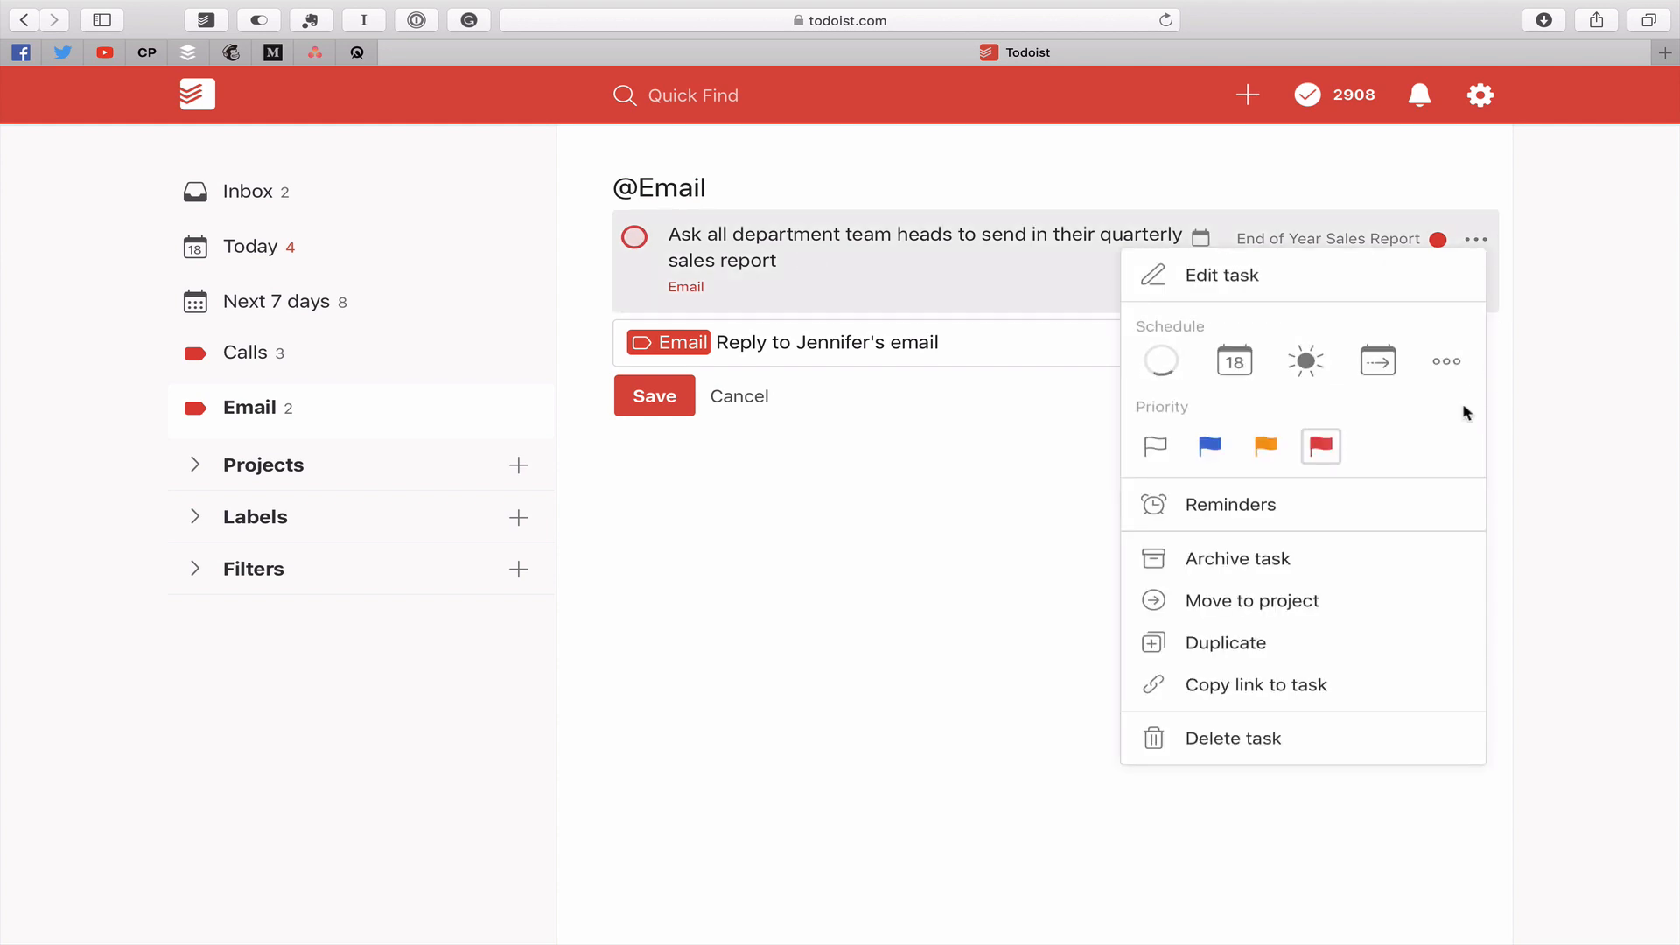
click(1159, 450)
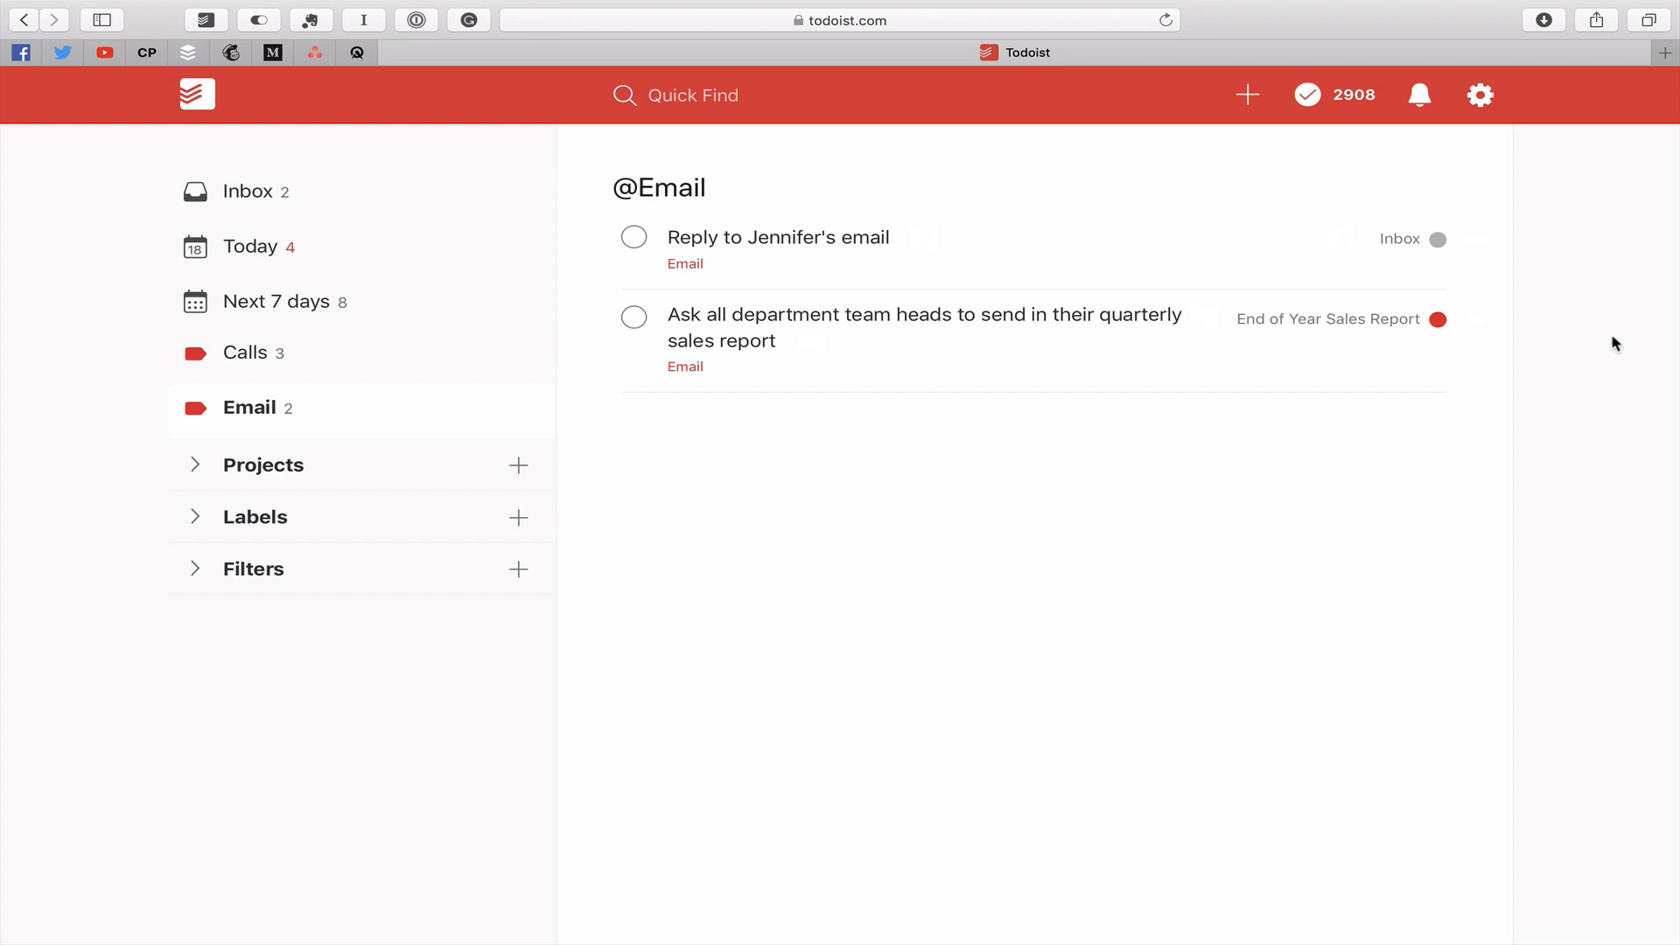
click(1477, 320)
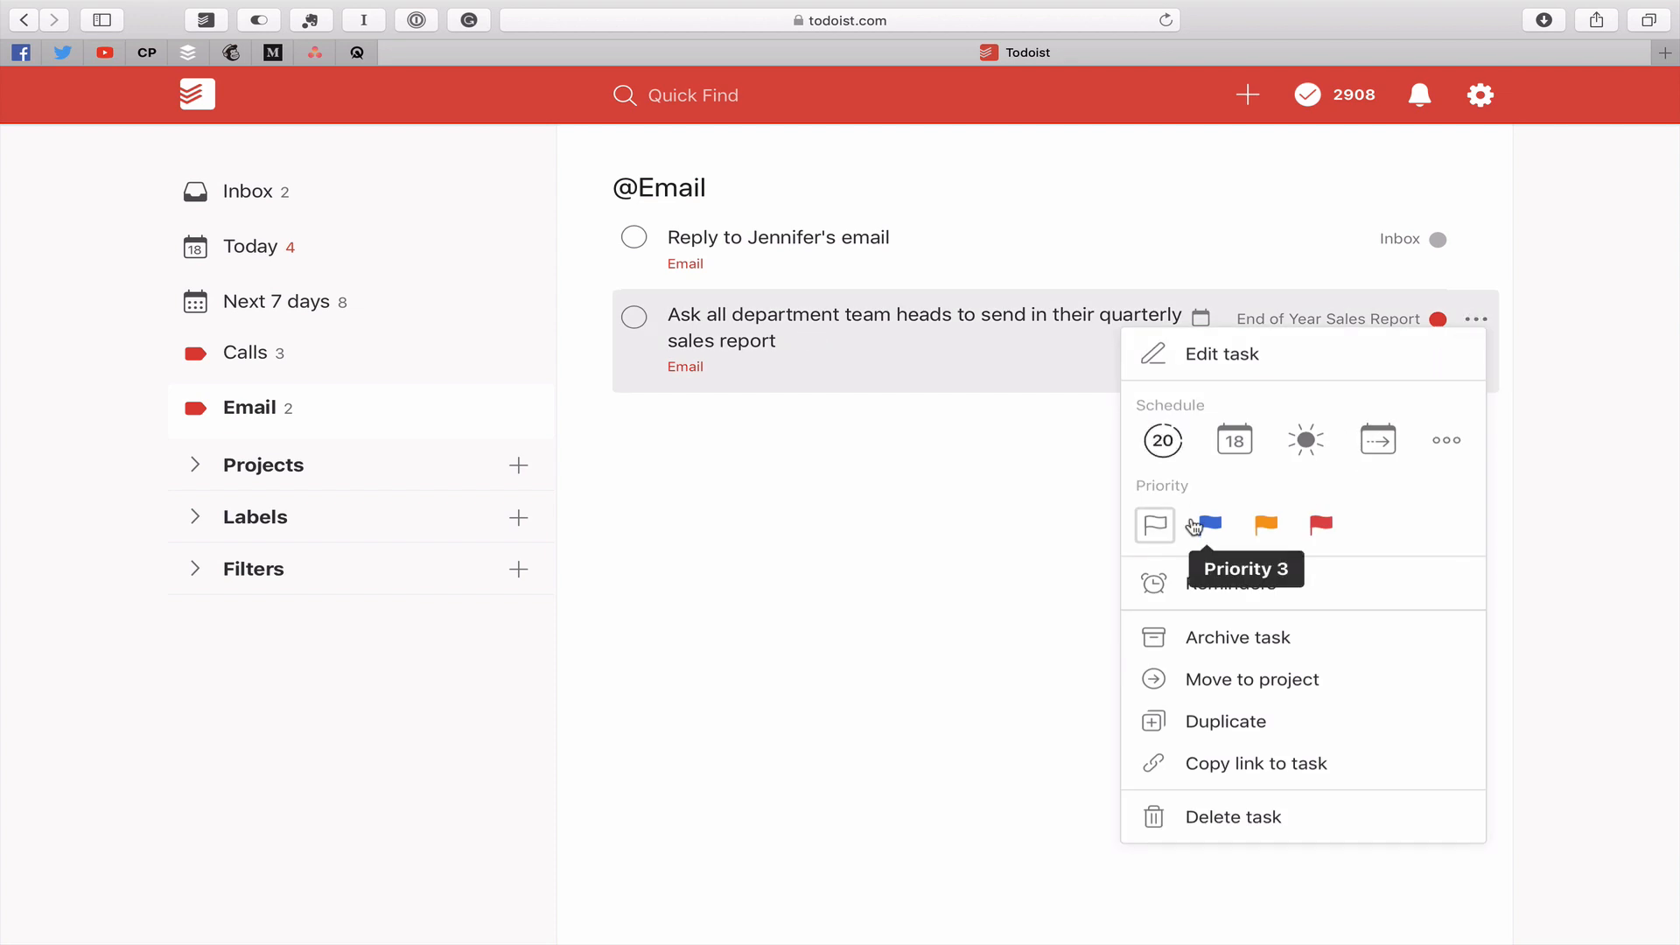
click(1210, 525)
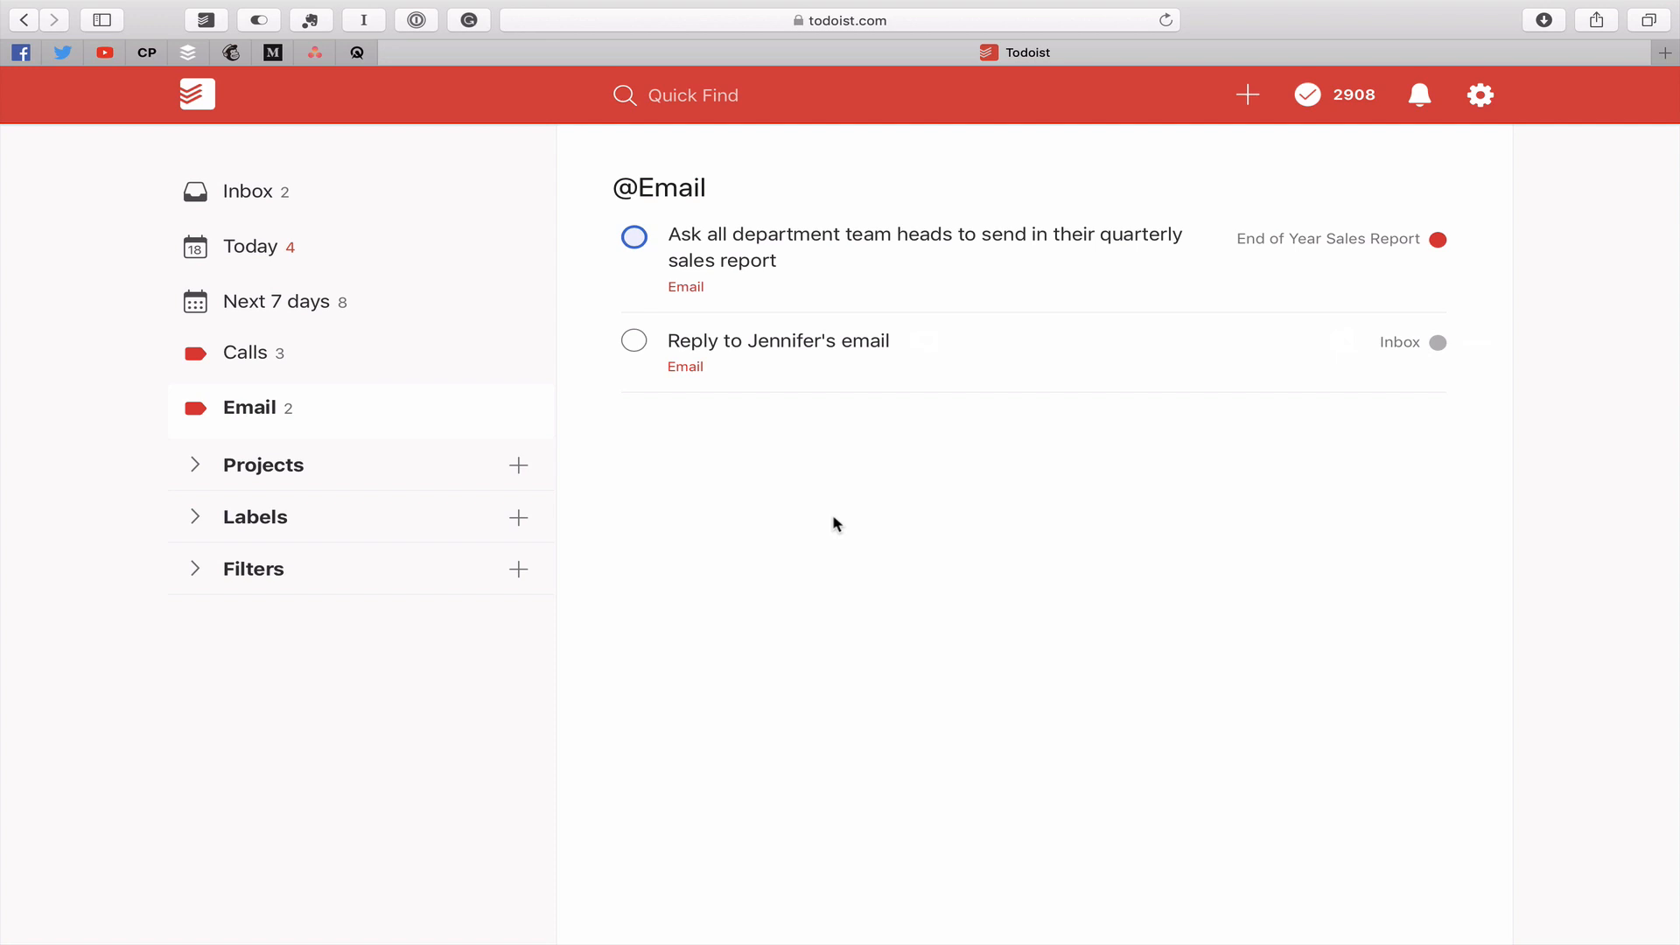
Step: Select all four overdue tasks in the Today view and reschedule them together to today
click(253, 248)
drag(603, 300, 603, 307)
super+click(601, 305)
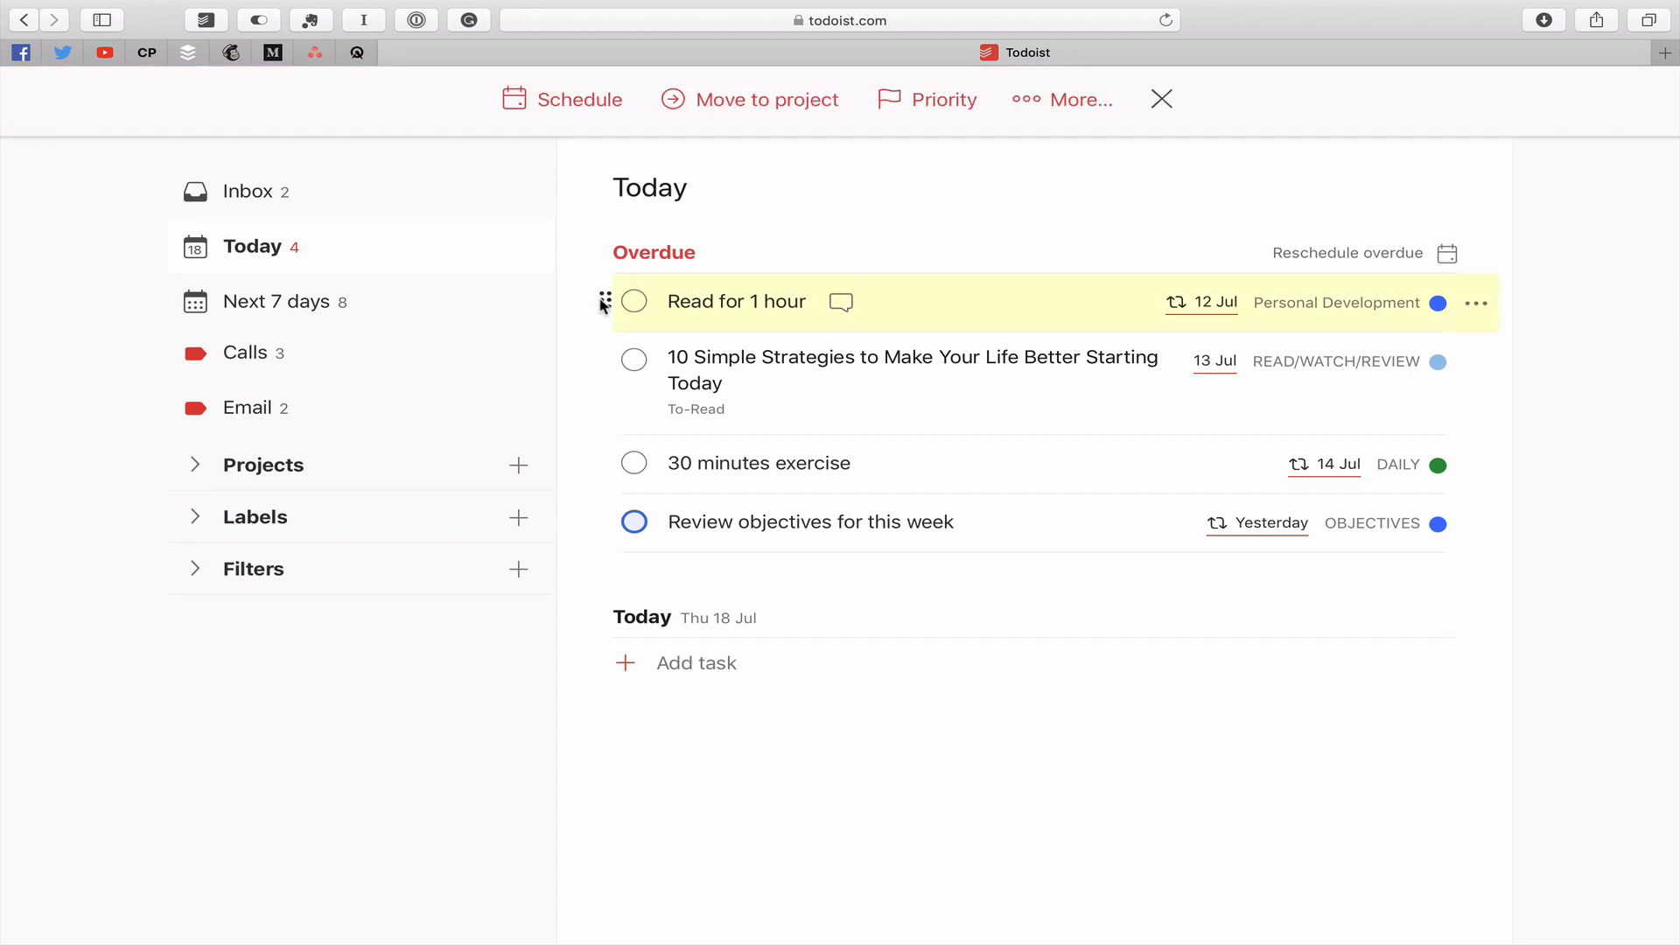
shift+click(604, 523)
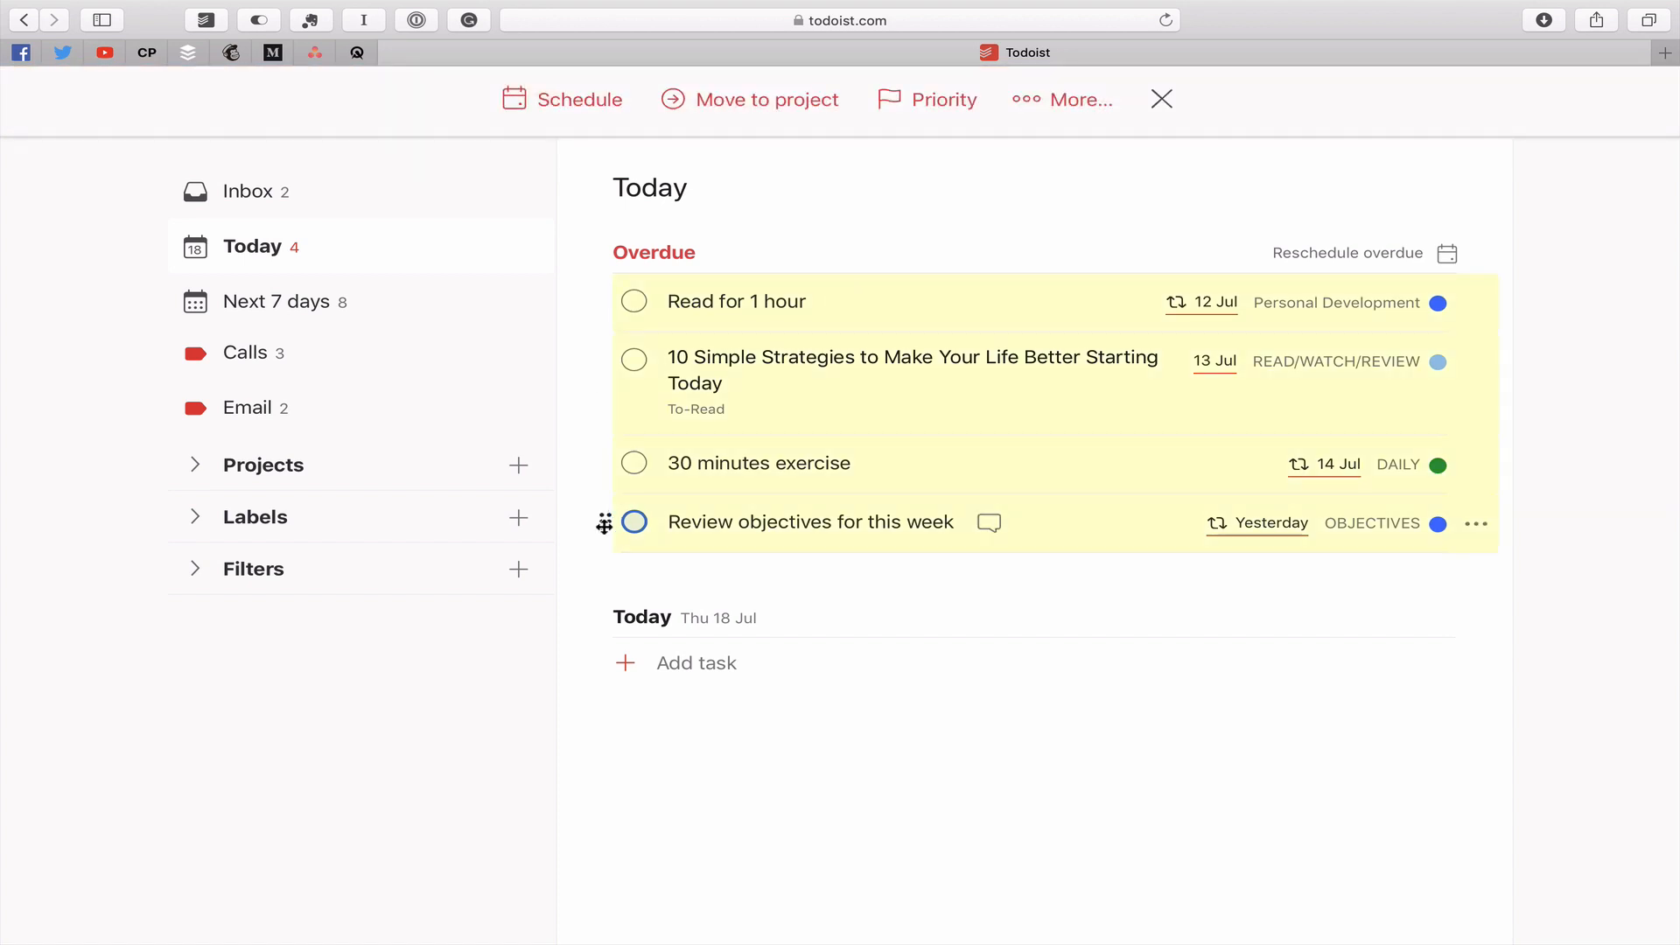
click(578, 113)
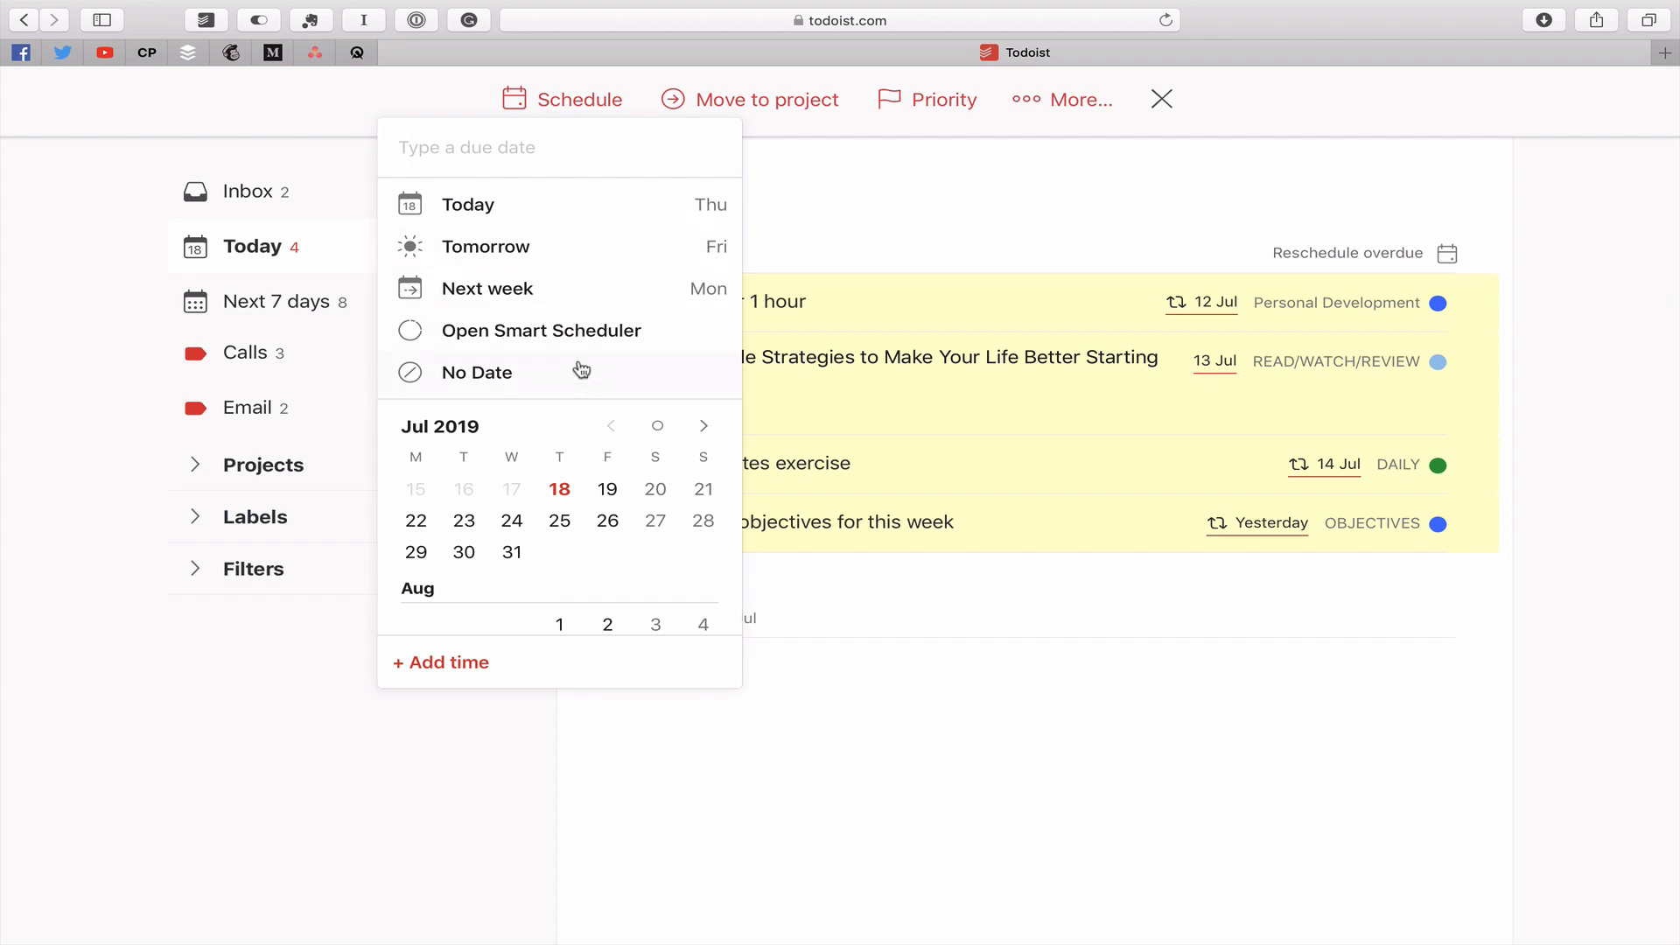
click(475, 207)
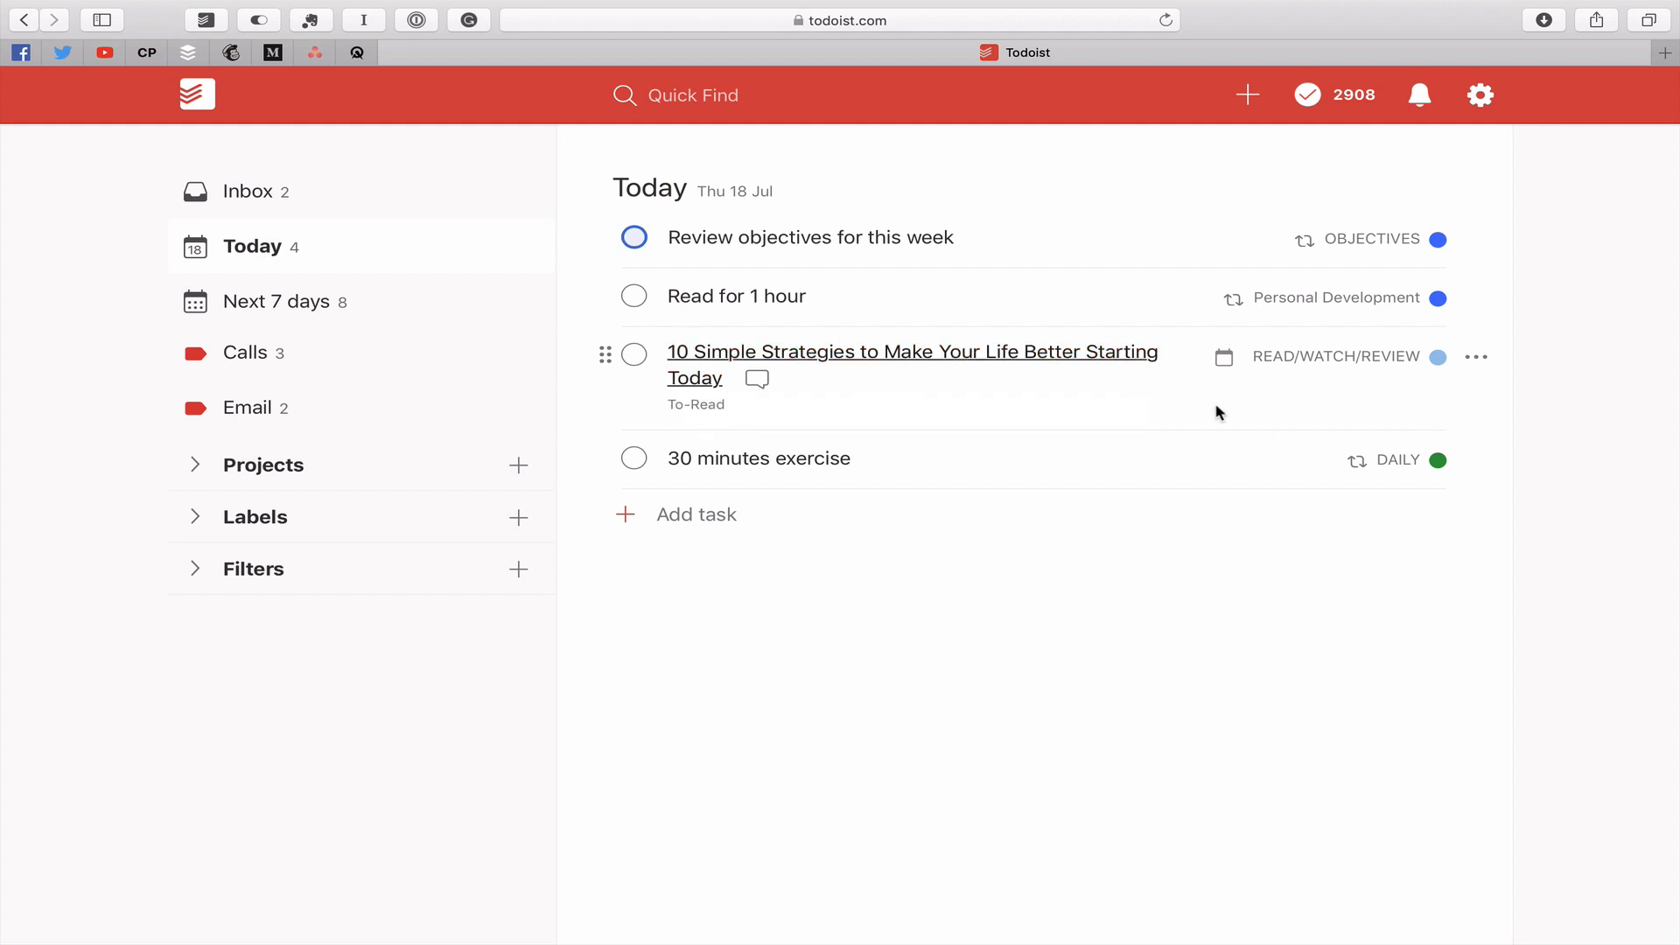
Step: Remove the due date from the "10 Simple Strategies to Make Your Life Better Starting Today" task and save it
click(1151, 412)
click(1381, 369)
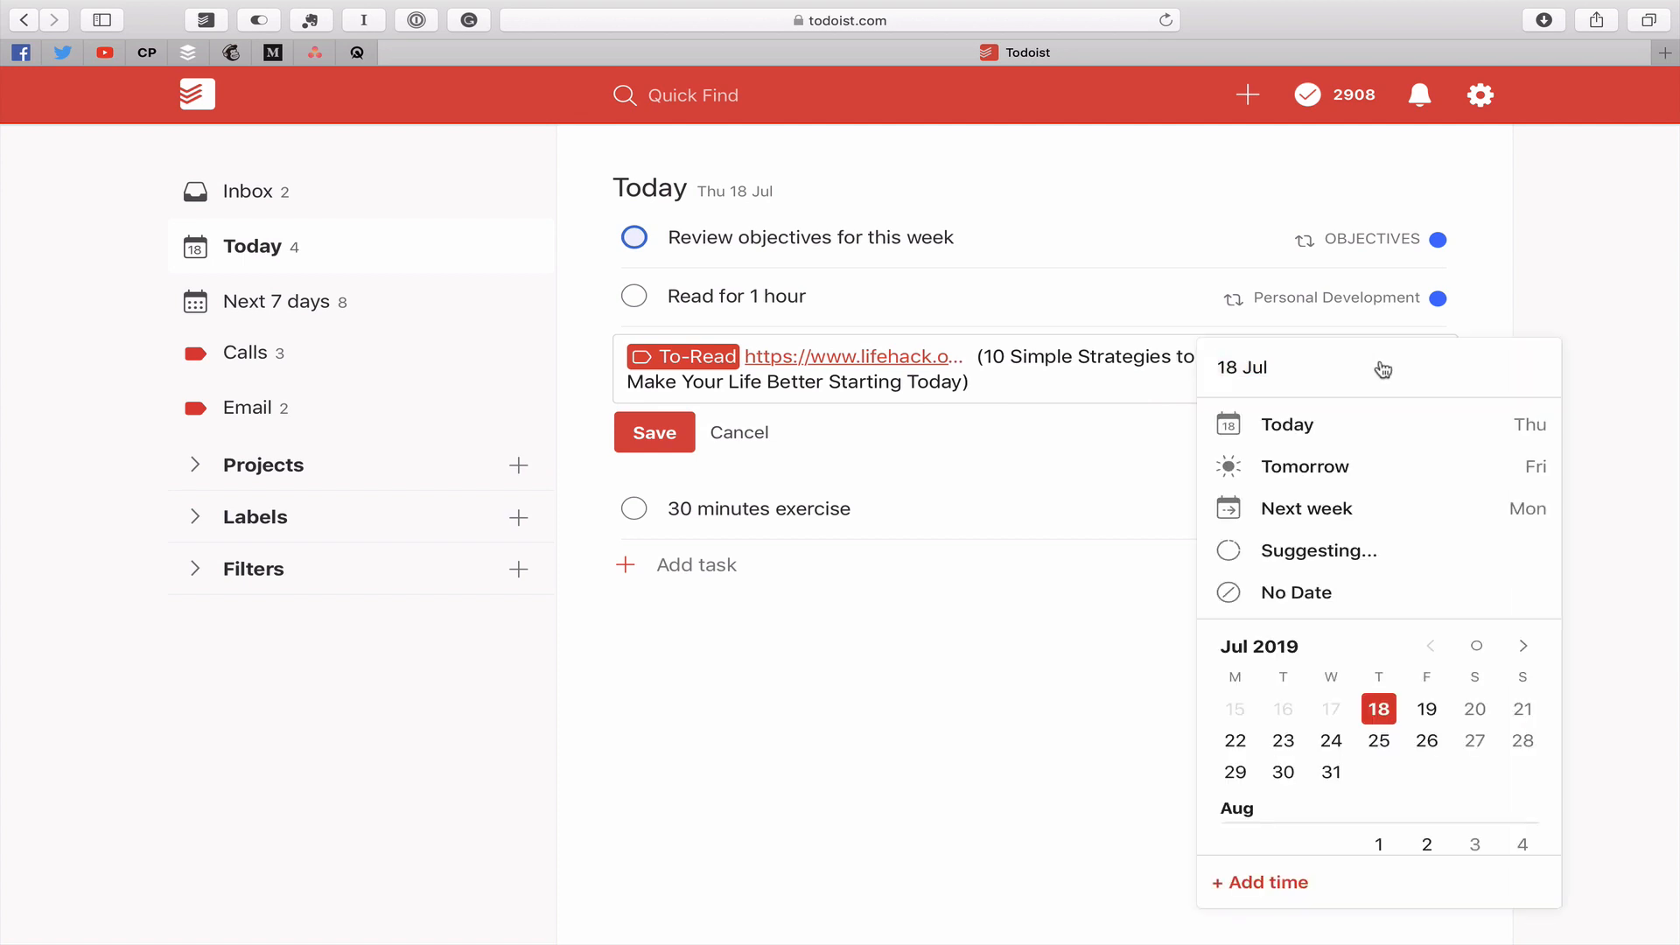
click(1362, 607)
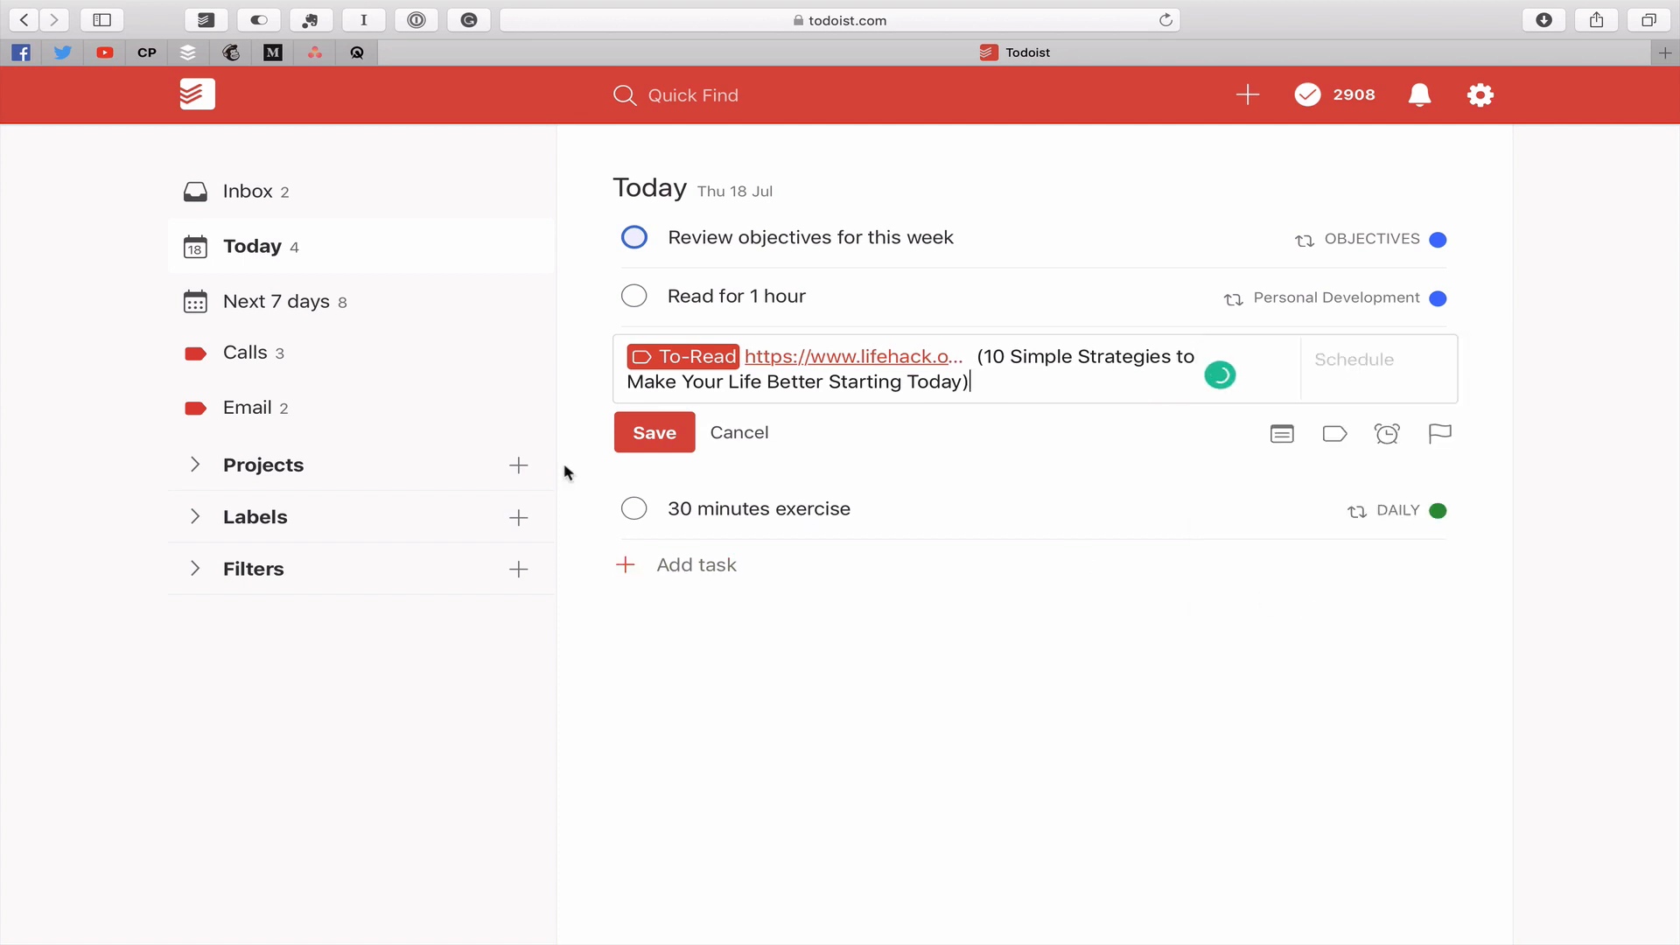
click(652, 438)
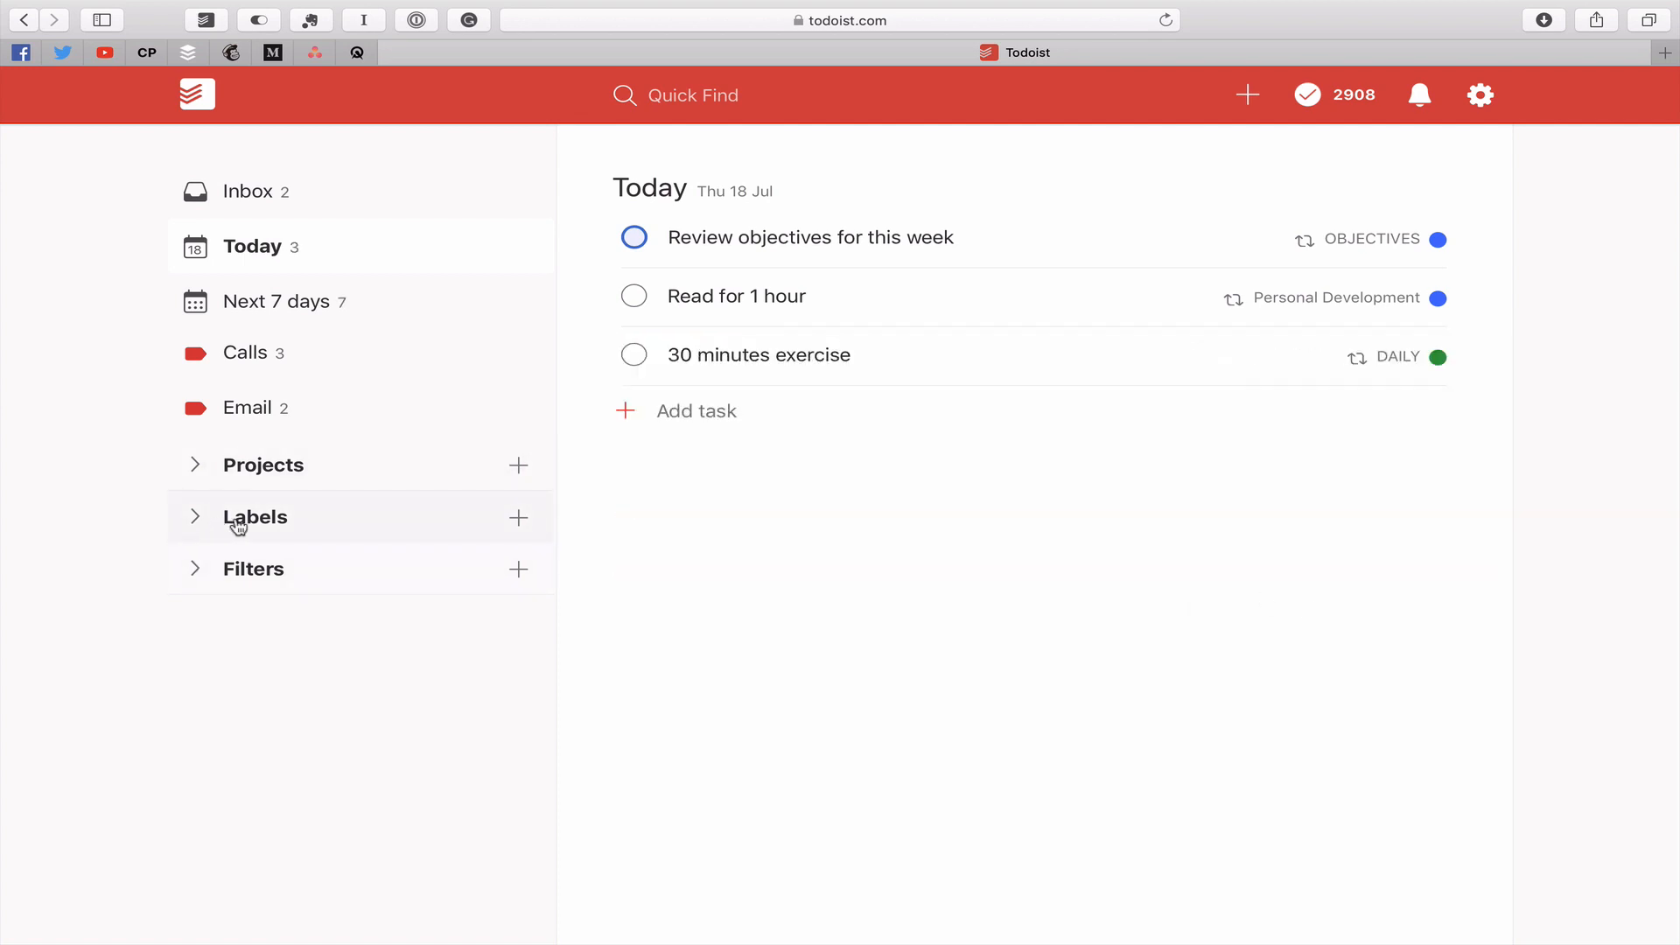
Step: Add the To-Read label to the favorites and open its task list
click(201, 521)
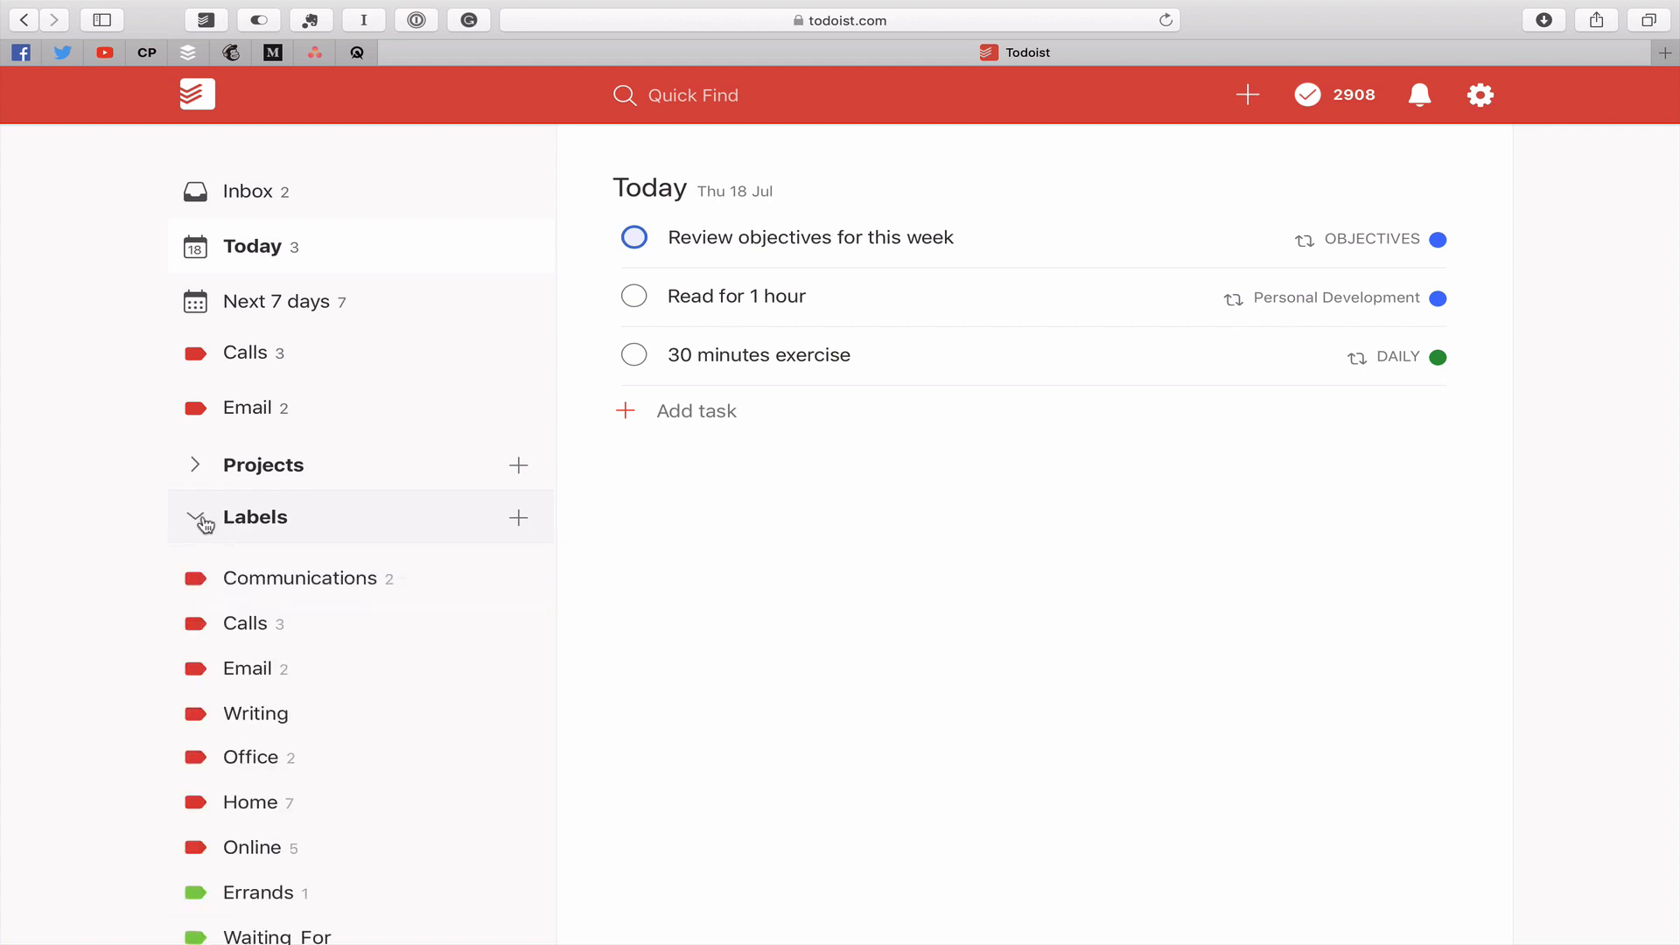
scroll(322, 675, down, 5)
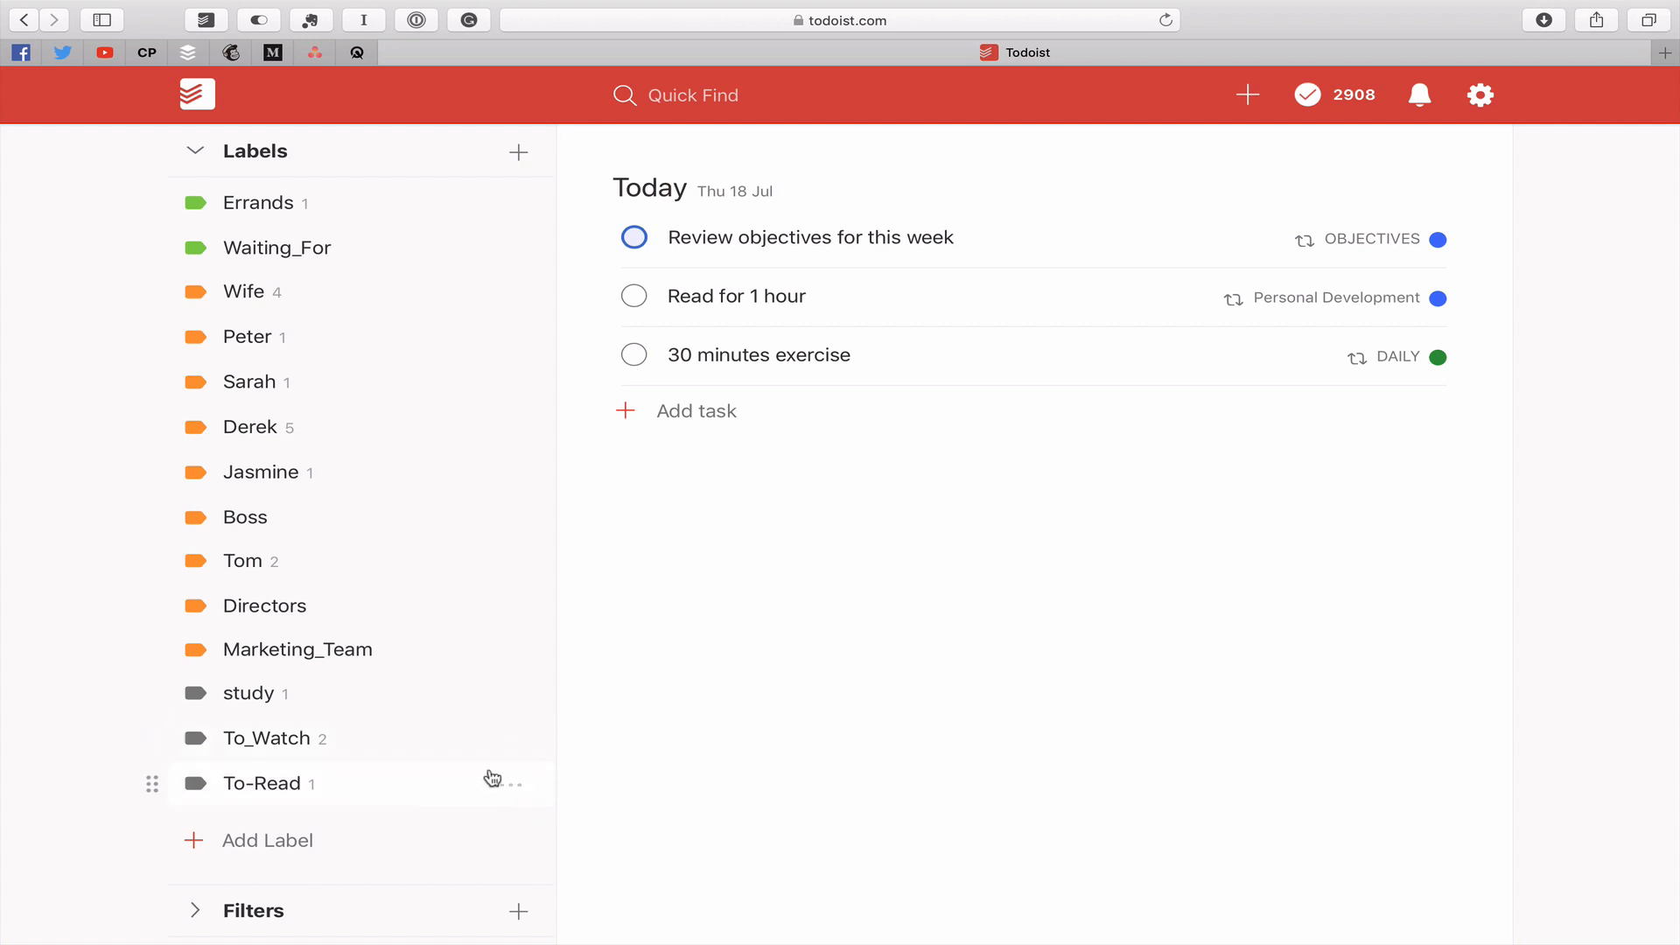
click(514, 785)
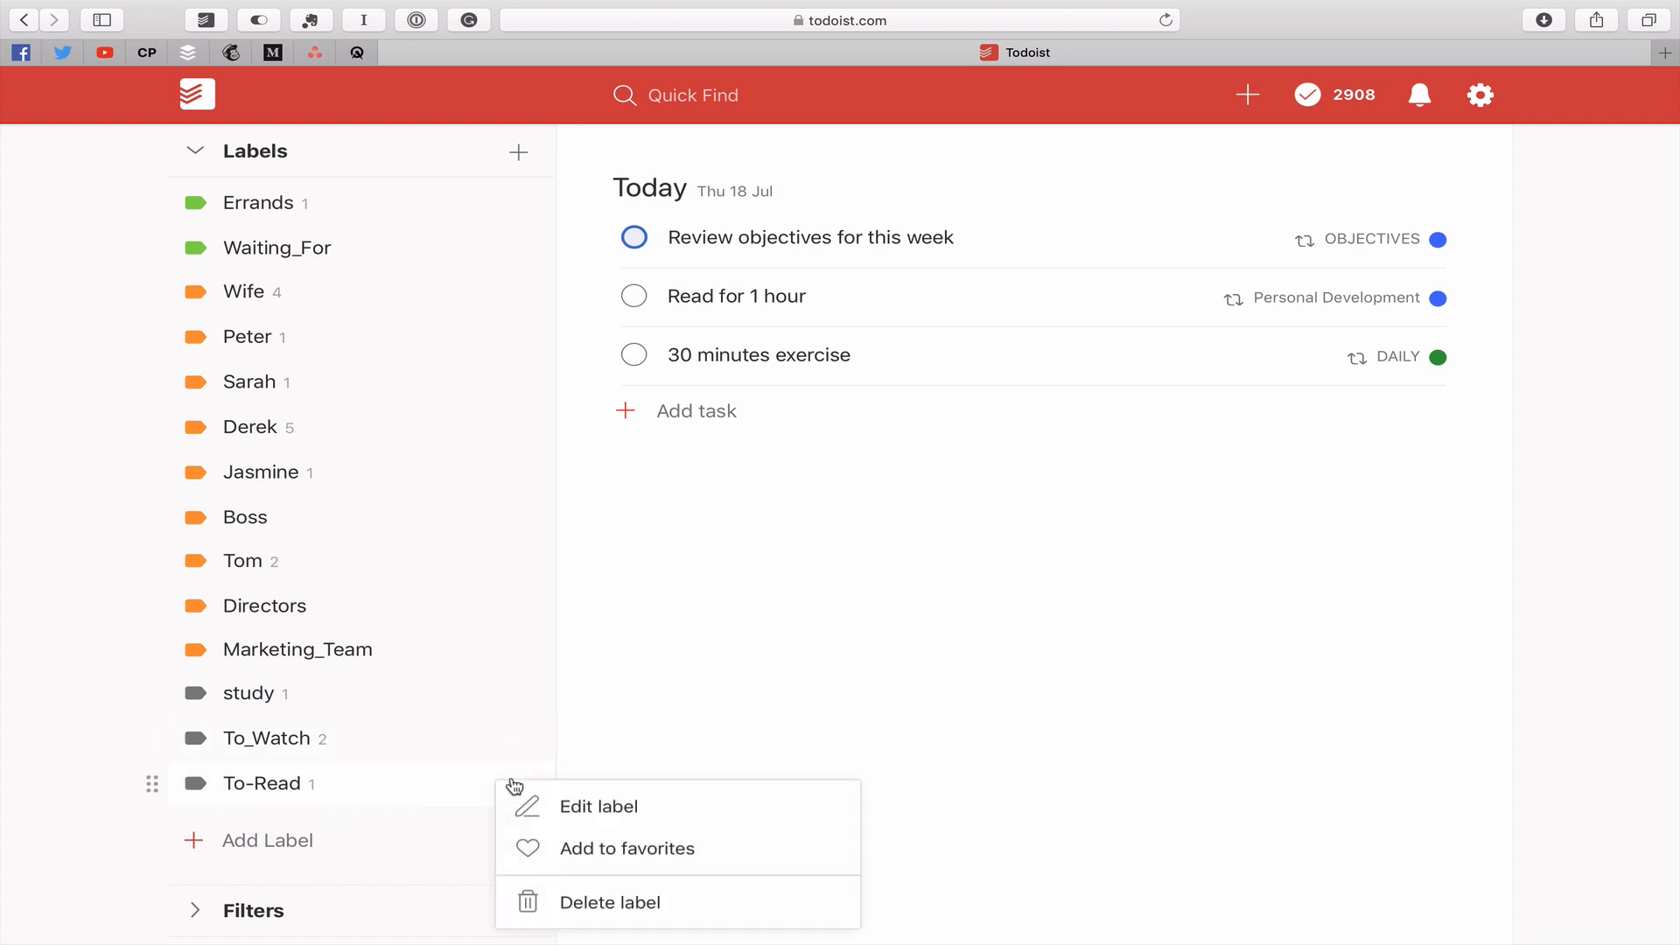
click(618, 851)
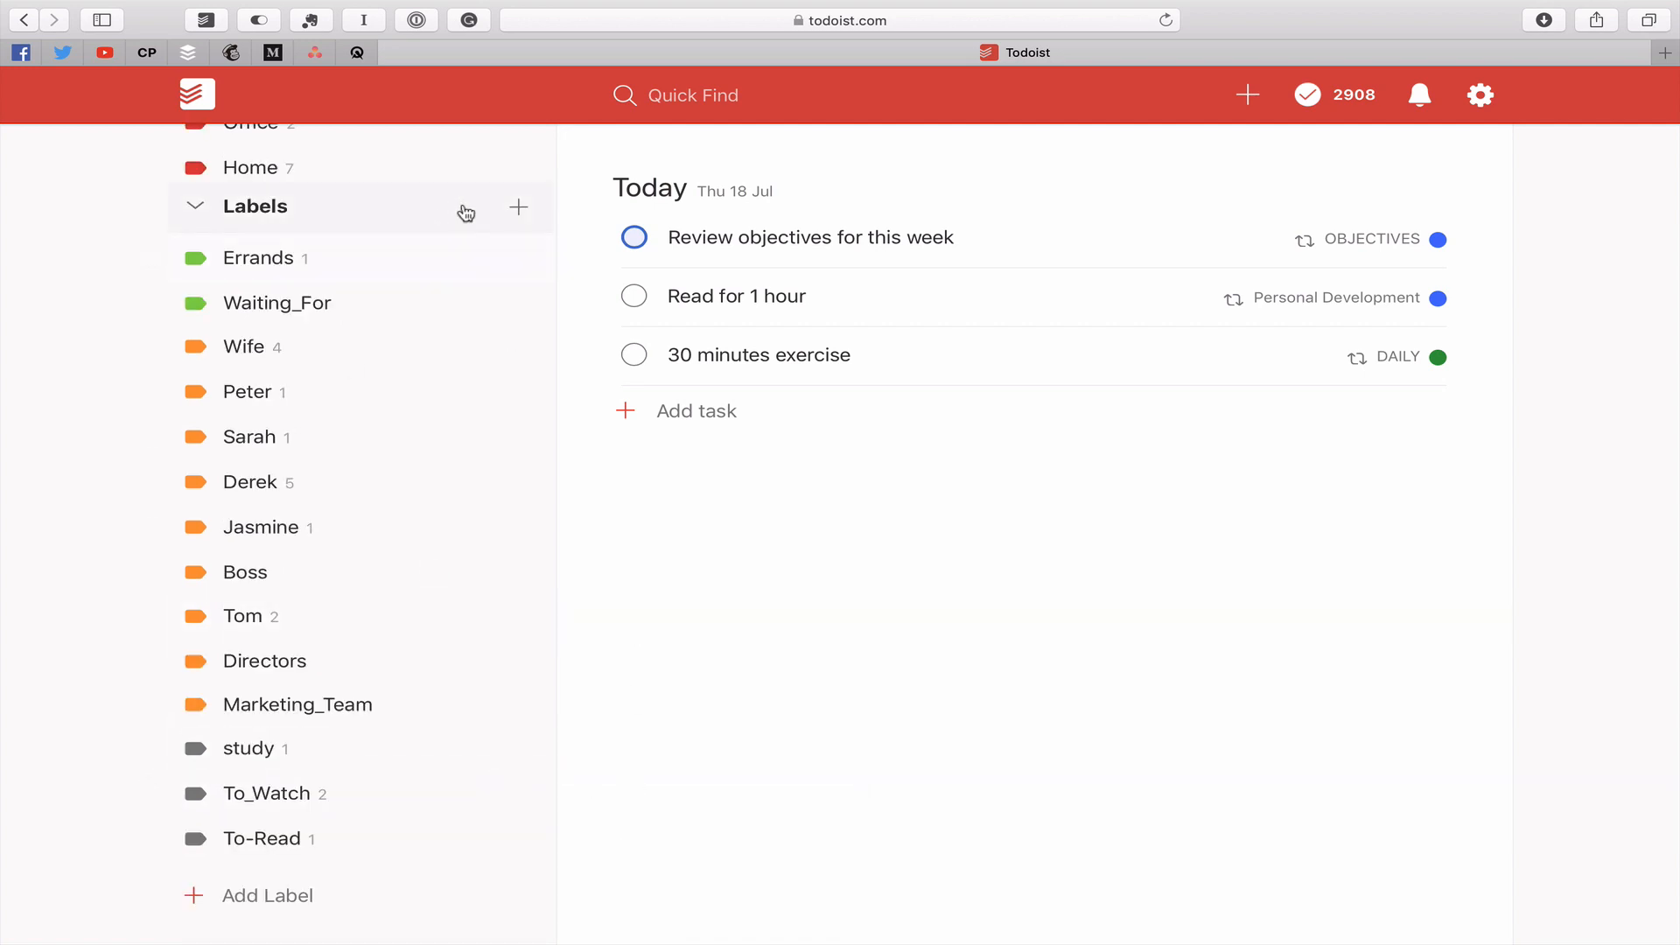
click(190, 213)
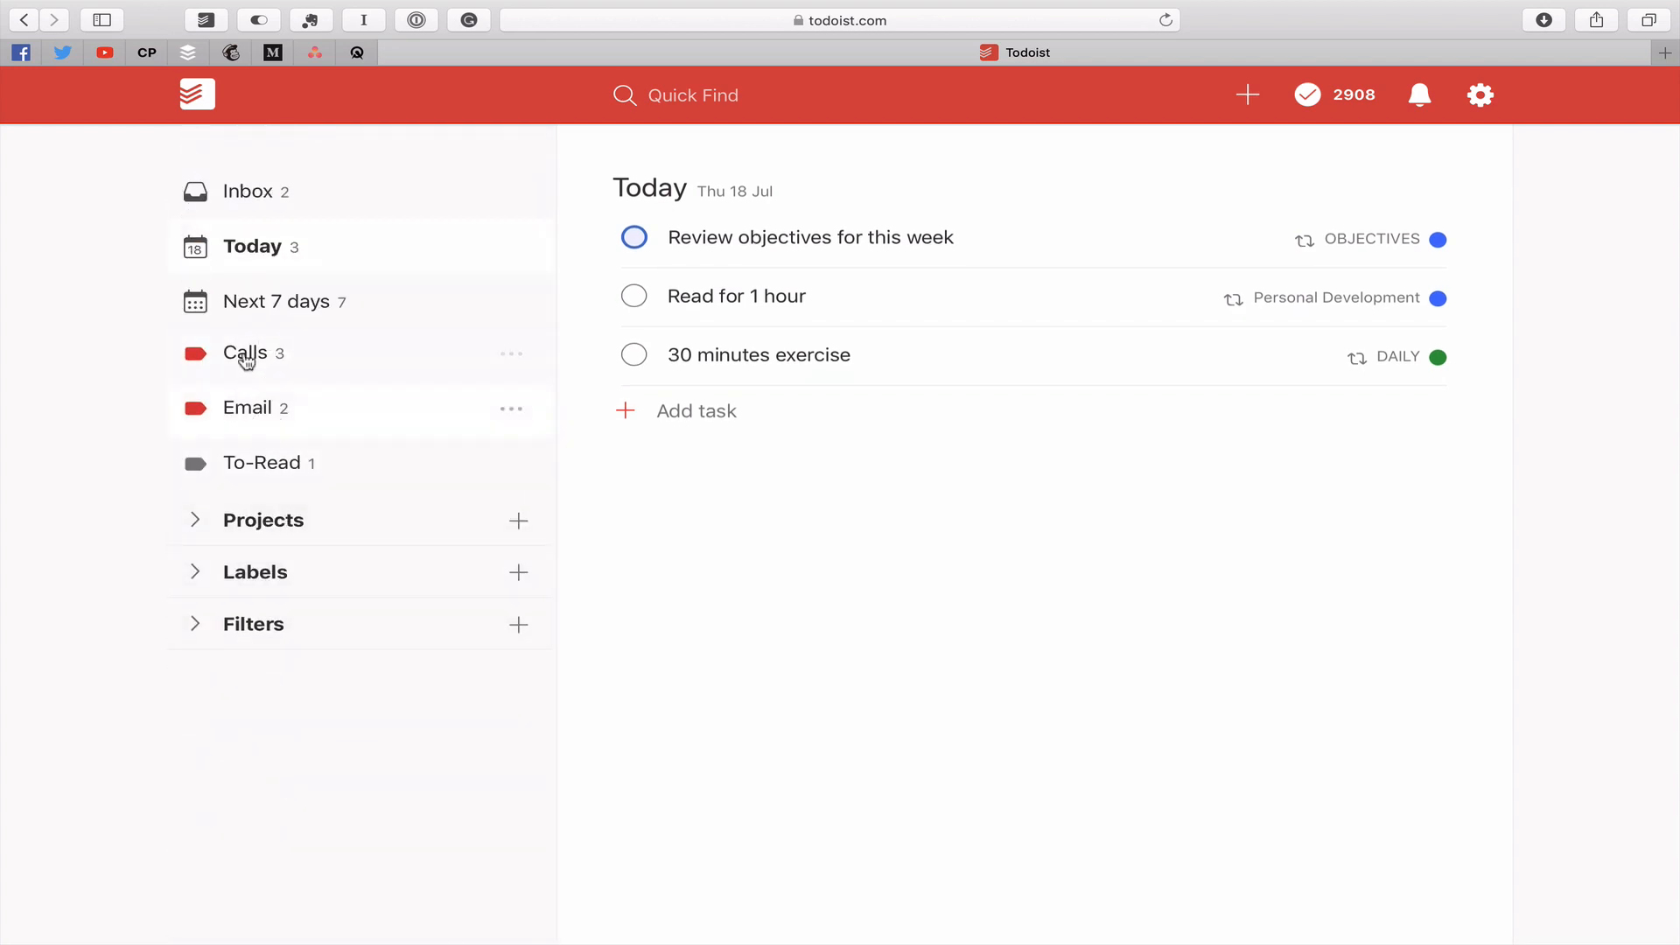
click(271, 464)
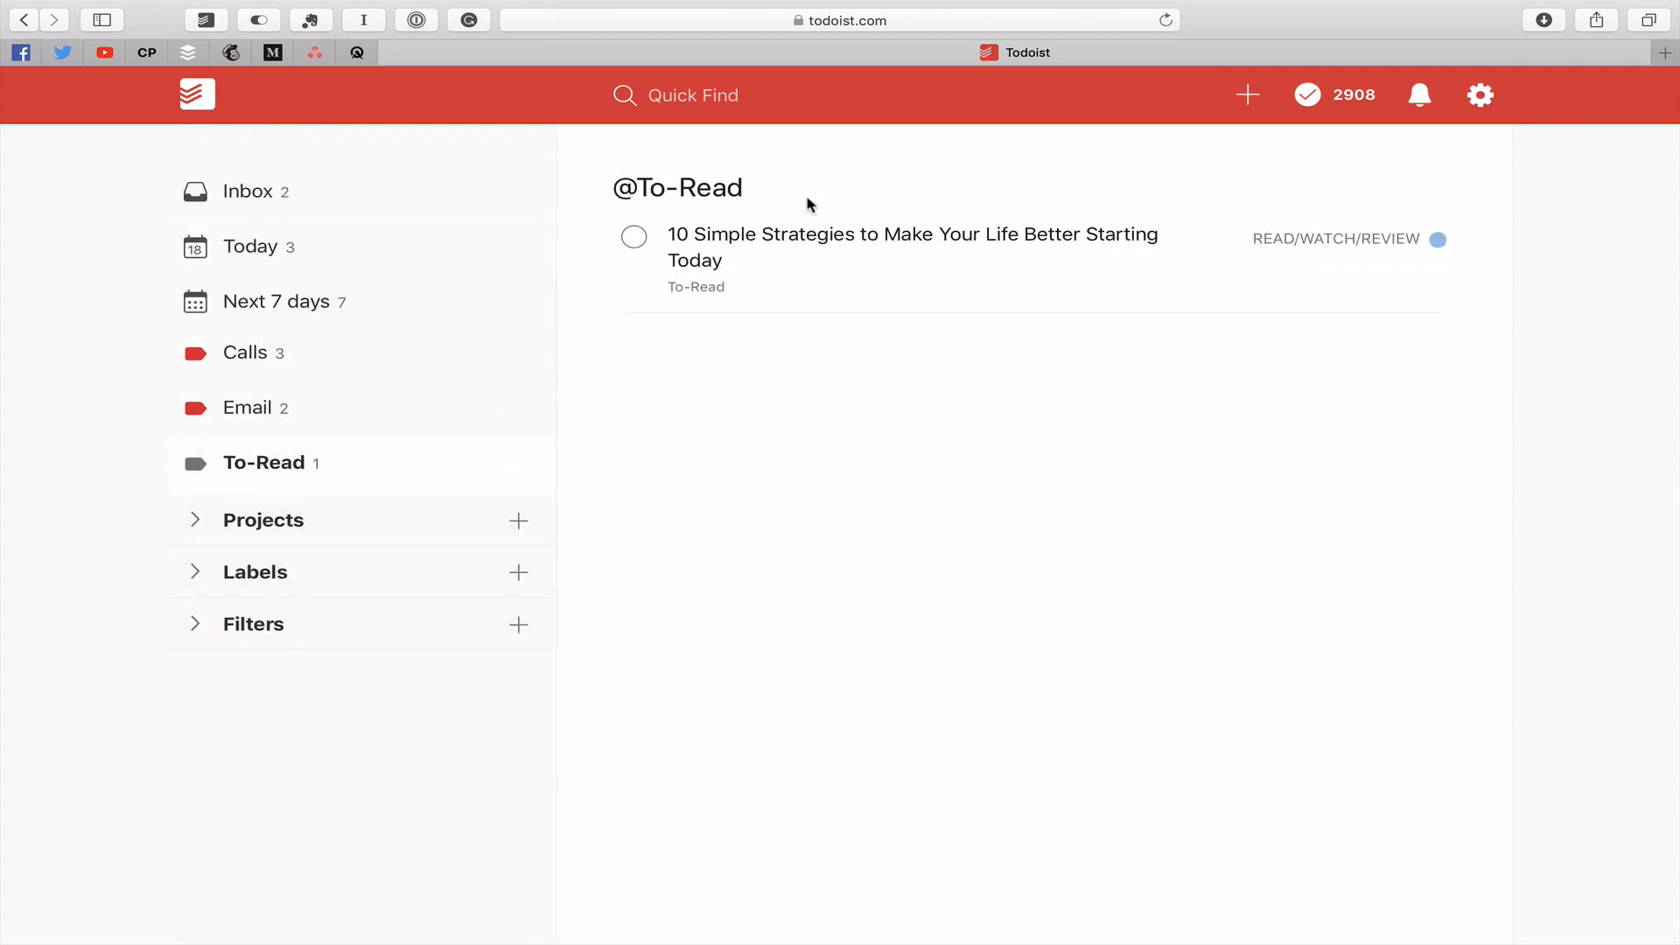